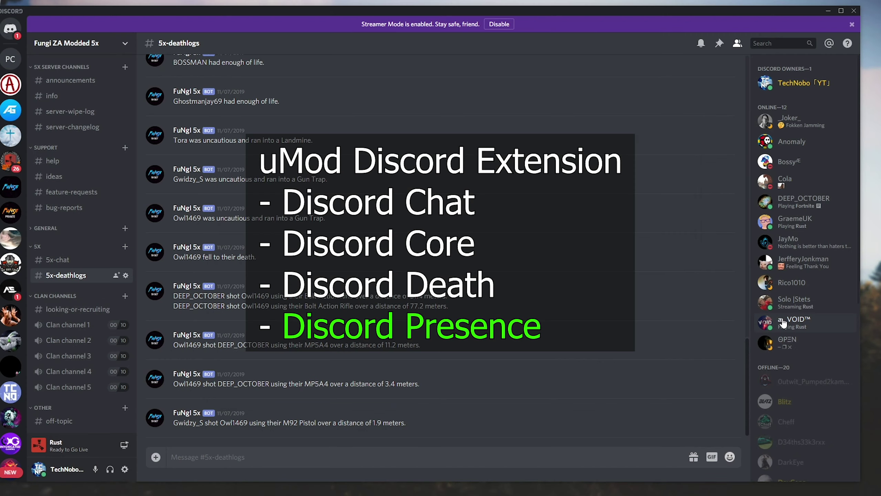
Look over the FuNgl 5x bot's profile card in Discord
{"action": "scroll", "coordinate": [784, 323], "scroll_direction": "down", "scroll_amount": 5}
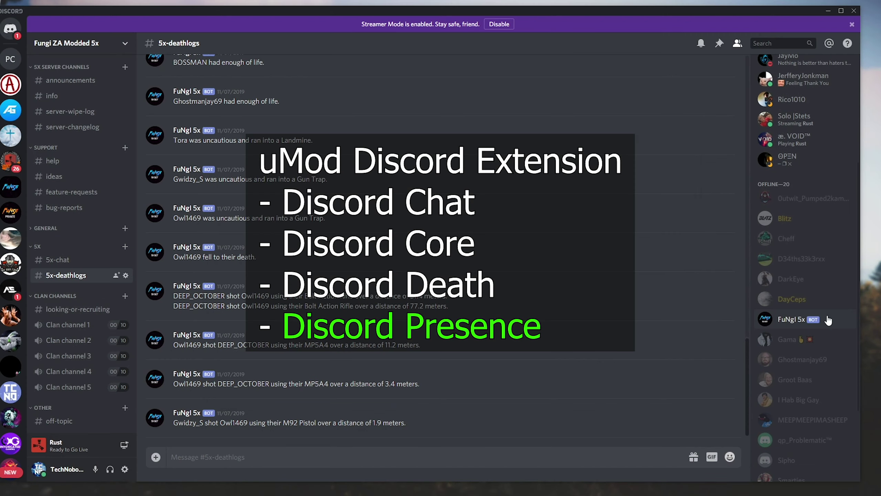
{"action": "left_click", "coordinate": [785, 323]}
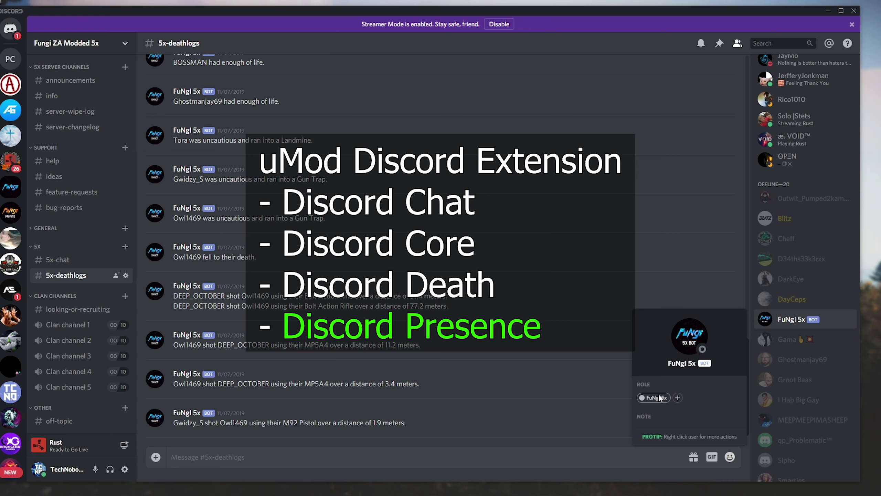
{"action": "left_click", "coordinate": [766, 318]}
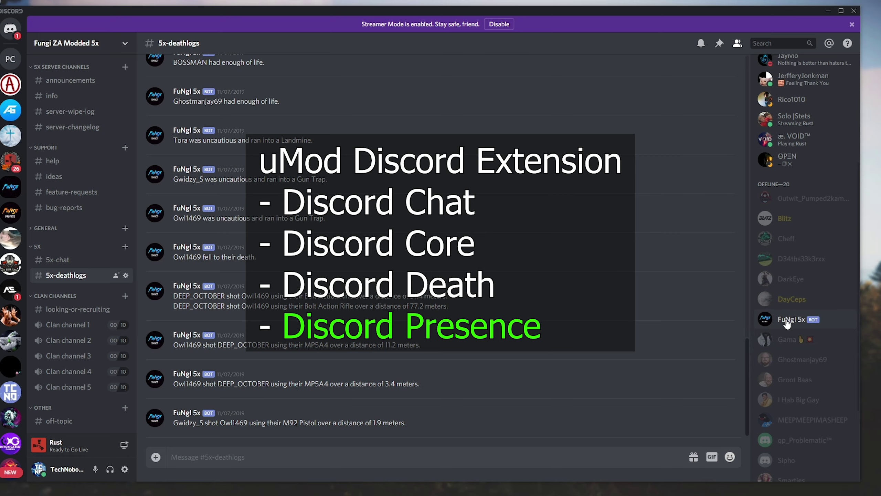
{"action": "left_click", "coordinate": [785, 318]}
{"action": "left_click", "coordinate": [711, 269]}
{"action": "scroll", "coordinate": [692, 226], "scroll_direction": "up", "scroll_amount": 10}
{"action": "scroll", "coordinate": [692, 226], "scroll_direction": "down", "scroll_amount": 10}
{"action": "scroll", "coordinate": [784, 232], "scroll_direction": "up", "scroll_amount": 5}
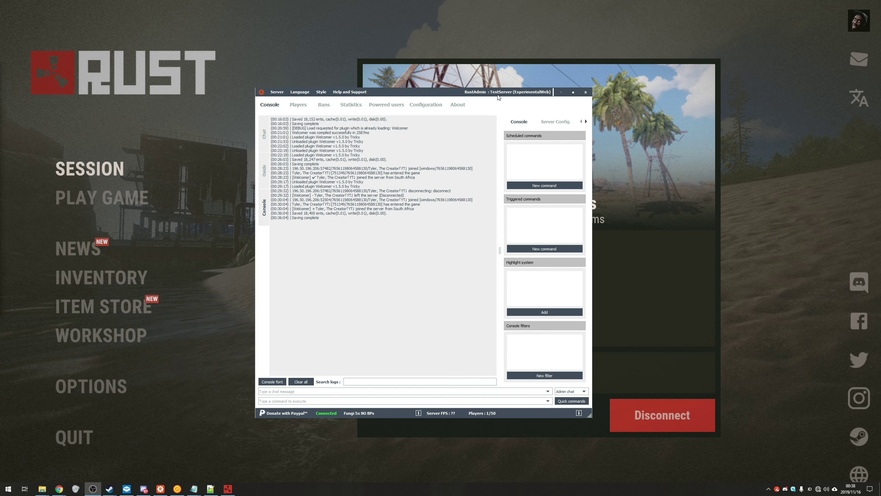
Review the console log lines from 00:22:19 onward in the RustAdmin window
{"action": "left_click_drag", "start_coordinate": [498, 95], "coordinate": [501, 94]}
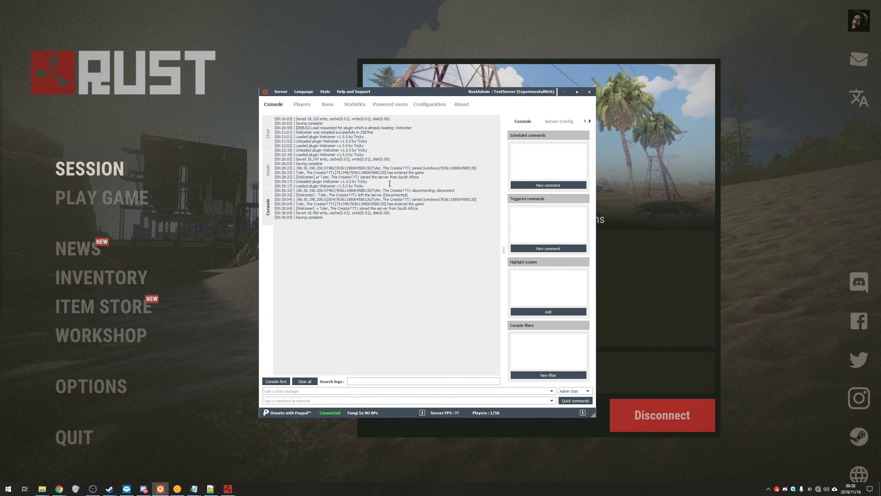
{"action": "left_click_drag", "start_coordinate": [396, 234], "coordinate": [275, 119]}
{"action": "left_click_drag", "start_coordinate": [358, 229], "coordinate": [275, 120]}
{"action": "left_click", "coordinate": [358, 211]}
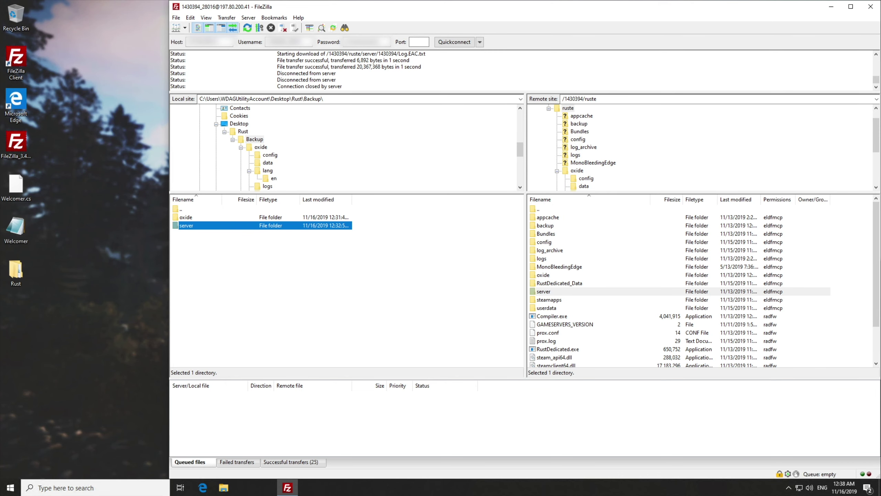
Open the Discord extension dependency listed on the Discord Core page in a new tab
{"action": "left_click", "coordinate": [401, 270]}
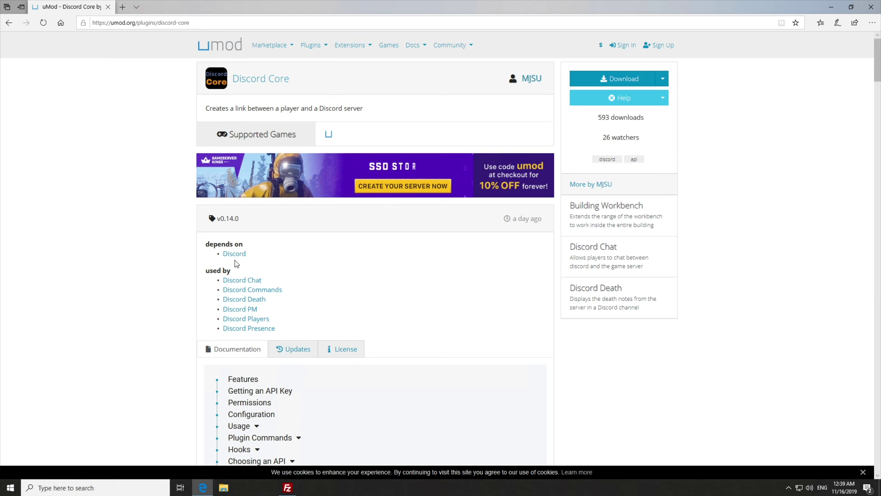
{"action": "left_click_drag", "start_coordinate": [210, 244], "coordinate": [255, 249]}
{"action": "left_click", "coordinate": [254, 250]}
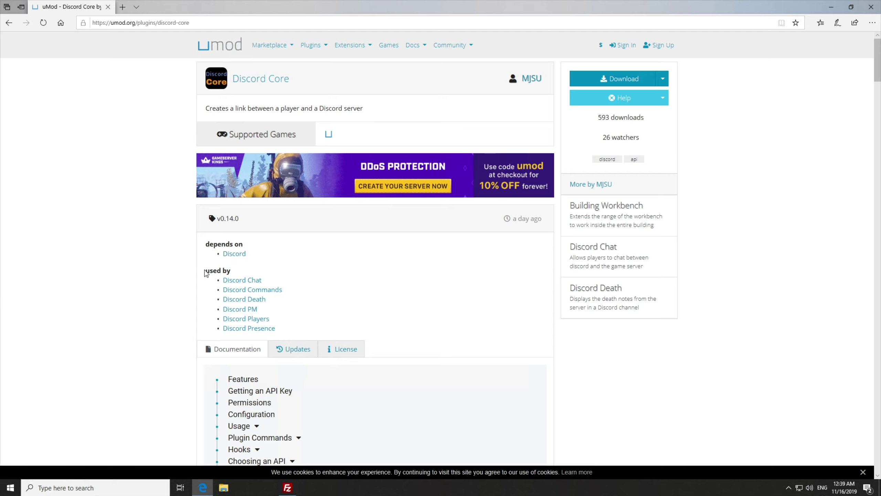
{"action": "left_click_drag", "start_coordinate": [207, 274], "coordinate": [316, 336]}
{"action": "left_click", "coordinate": [318, 336]}
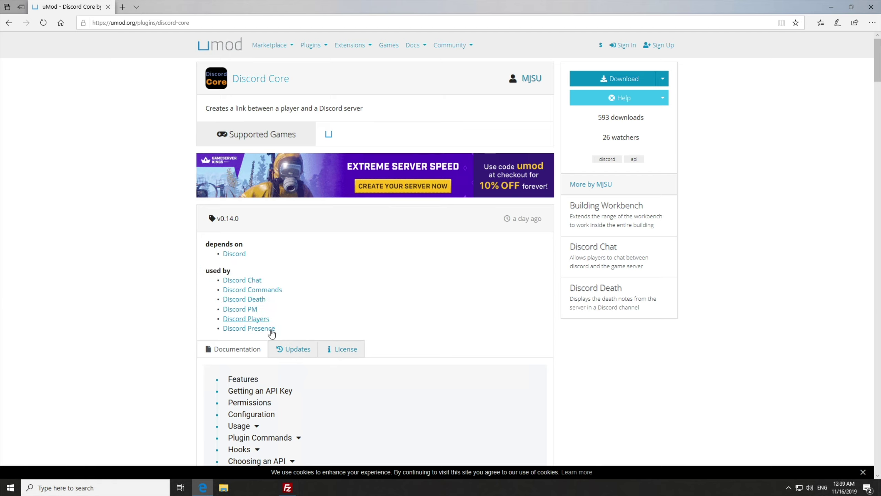
{"action": "right_click", "coordinate": [231, 254]}
{"action": "left_click", "coordinate": [261, 265]}
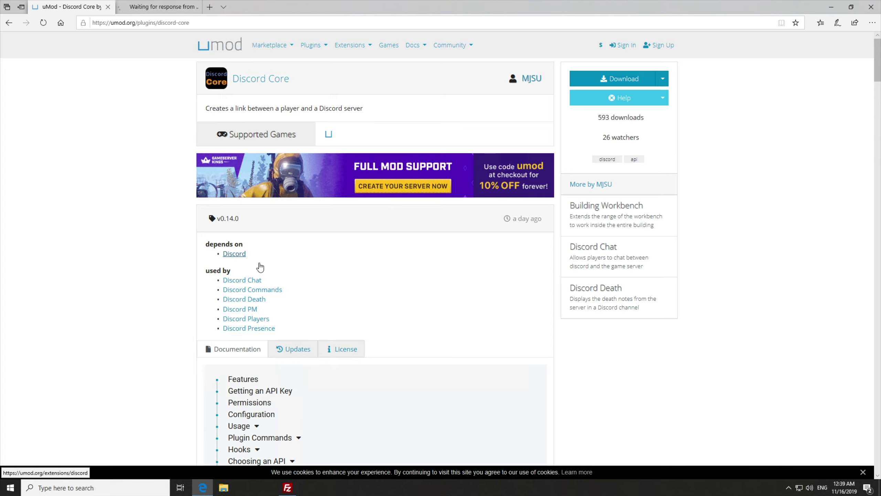
Download and save DiscordCore.cs, then show it in the Downloads folder
{"action": "left_click", "coordinate": [600, 85]}
{"action": "left_click", "coordinate": [526, 466]}
{"action": "left_click", "coordinate": [544, 468]}
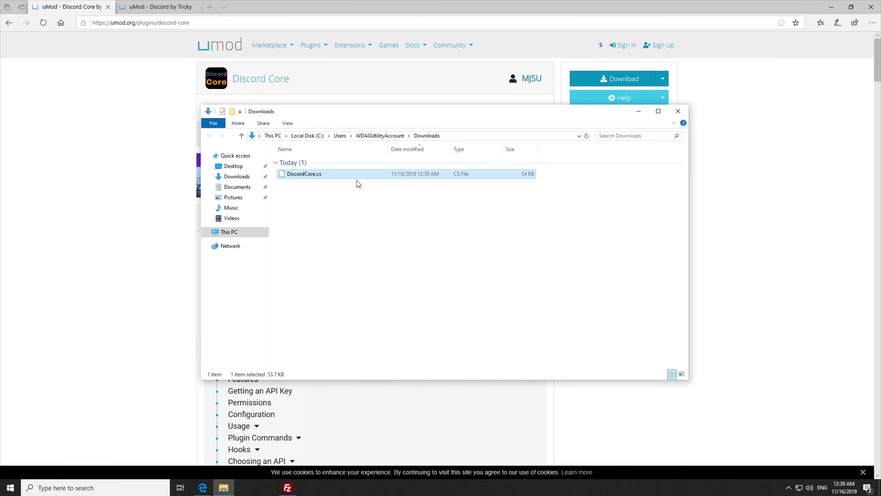
{"action": "left_click", "coordinate": [146, 142]}
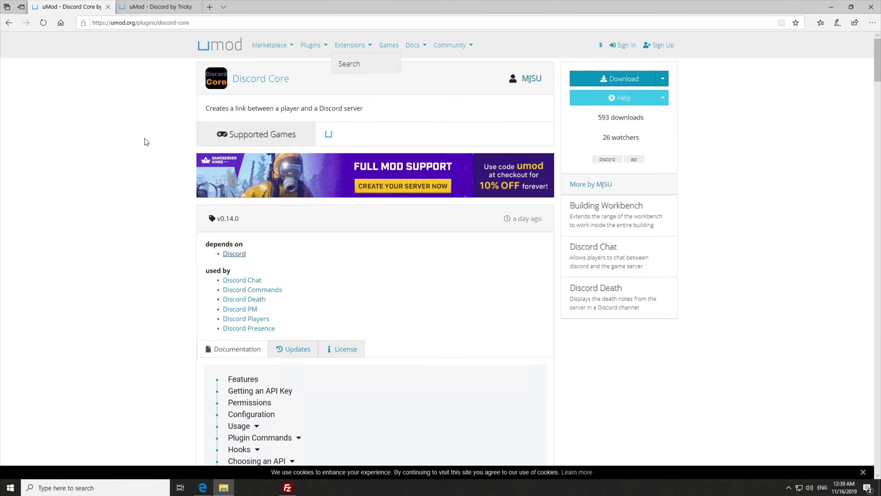
Open the Discord Chat, Discord Death and Discord Presence plugin pages in new tabs
{"action": "right_click", "coordinate": [245, 285]}
{"action": "left_click", "coordinate": [267, 291]}
{"action": "right_click", "coordinate": [252, 299]}
{"action": "left_click", "coordinate": [277, 308]}
{"action": "right_click", "coordinate": [255, 328]}
{"action": "left_click", "coordinate": [277, 336]}
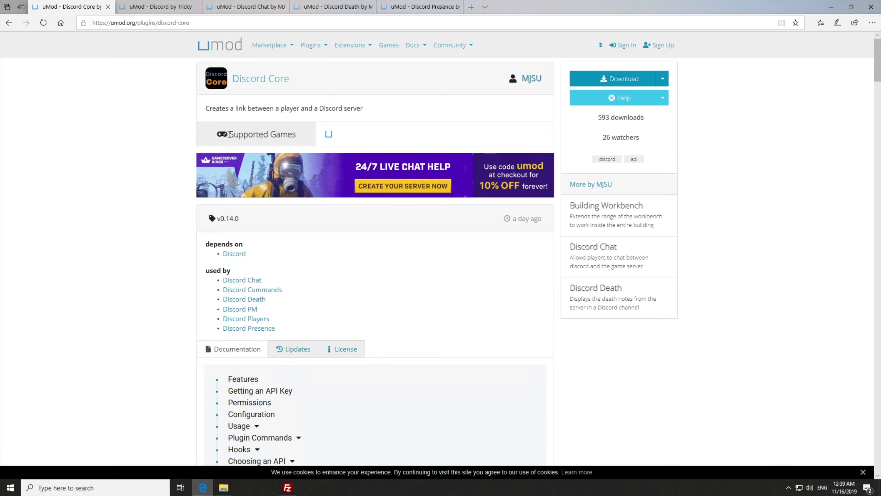
Download and save DiscordChat.cs and DiscordDeath.cs, closing each plugin page afterward
{"action": "left_click", "coordinate": [107, 7]}
{"action": "left_click", "coordinate": [588, 79]}
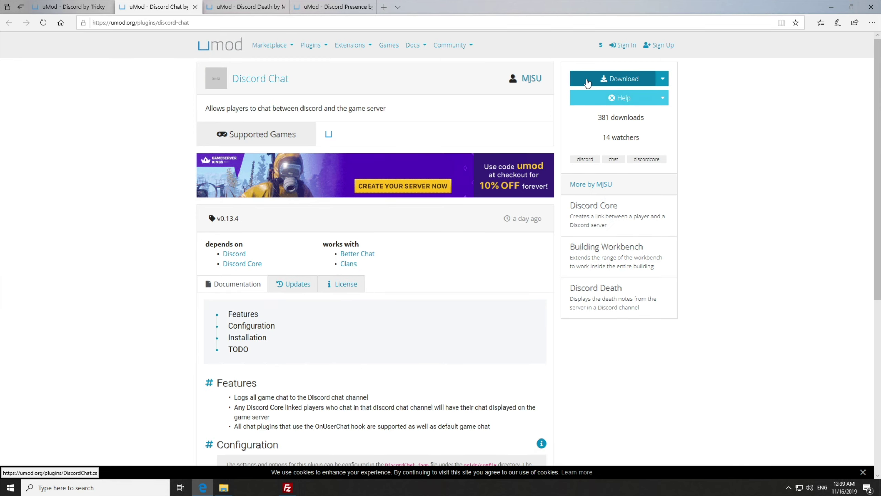
{"action": "left_click", "coordinate": [525, 466]}
{"action": "left_click", "coordinate": [195, 7]}
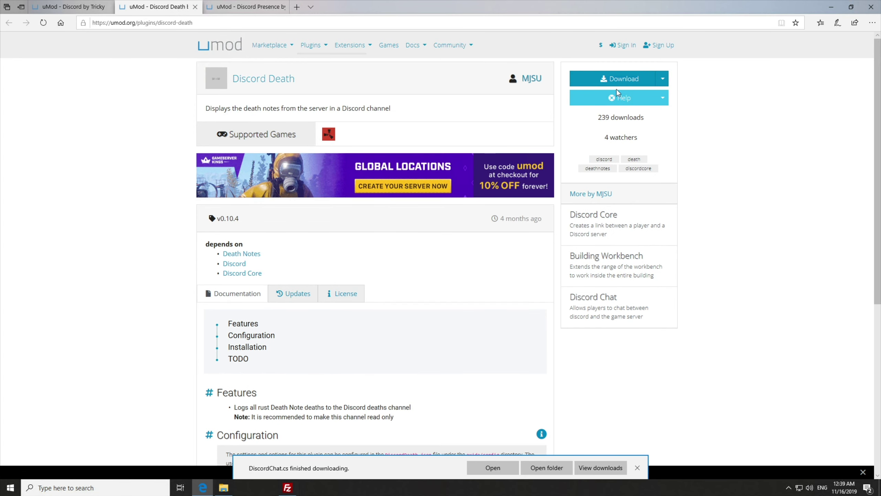
{"action": "left_click", "coordinate": [584, 80]}
{"action": "left_click", "coordinate": [526, 466]}
{"action": "left_click", "coordinate": [195, 7]}
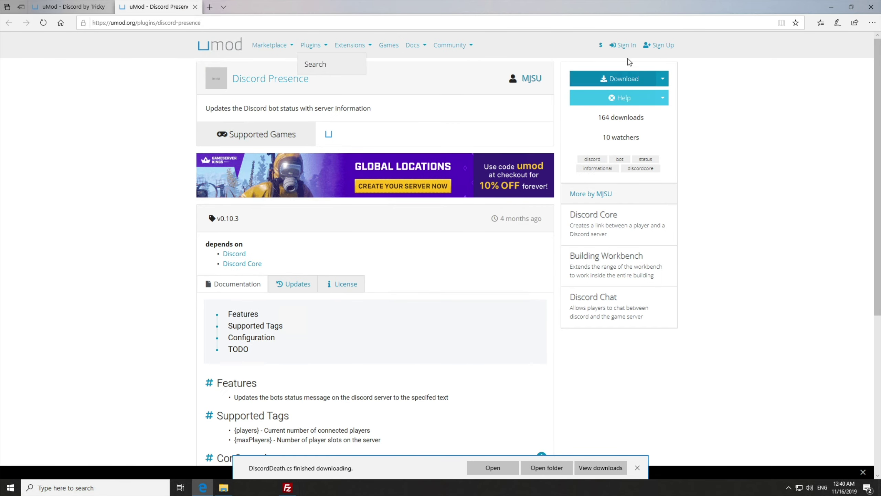
Download and save DiscordPresence.cs and DeathNotes.cs
{"action": "left_click", "coordinate": [590, 79]}
{"action": "left_click", "coordinate": [526, 466]}
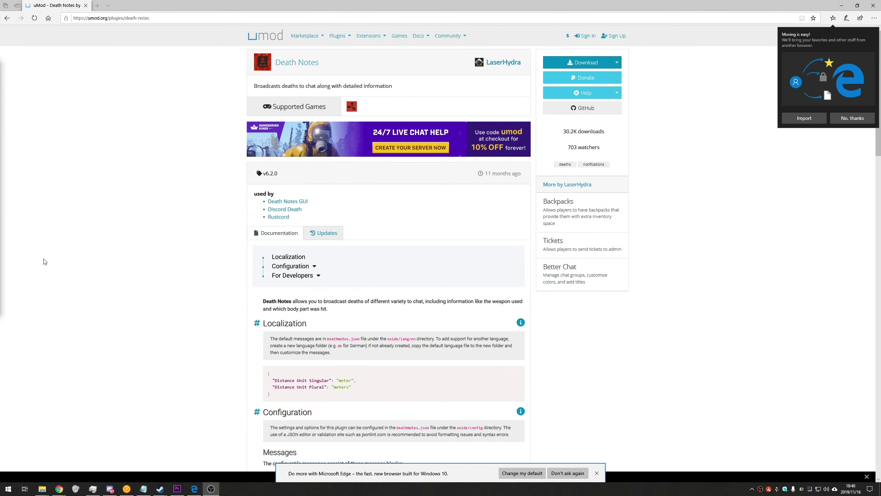
{"action": "left_click", "coordinate": [848, 120]}
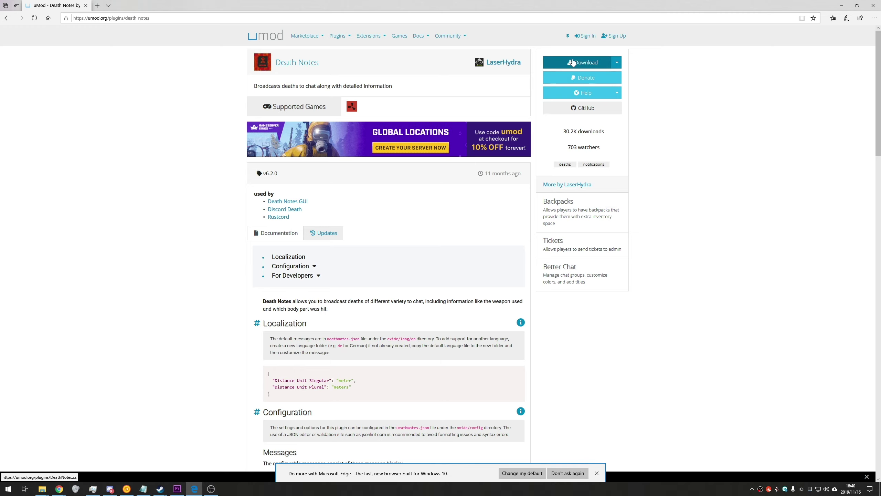
{"action": "left_click", "coordinate": [573, 62]}
{"action": "left_click", "coordinate": [508, 473]}
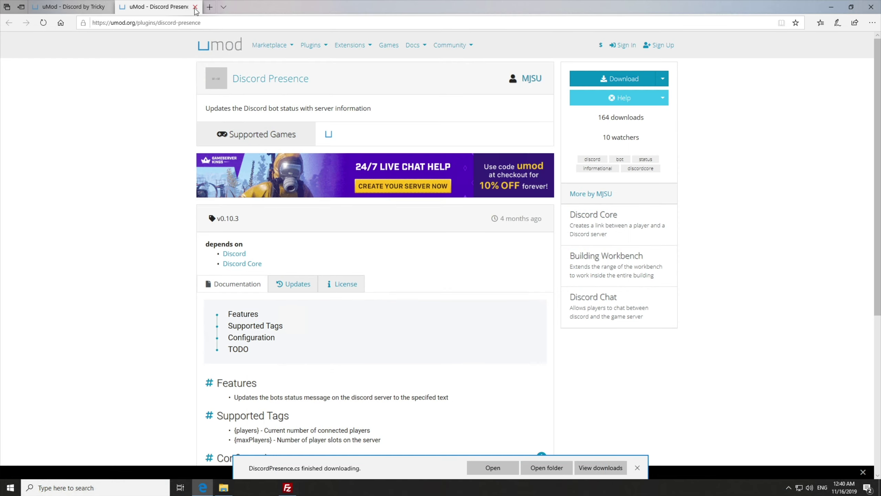
Download and save the Oxide.Ext.Discord extension from its uMod page
{"action": "left_click", "coordinate": [195, 8]}
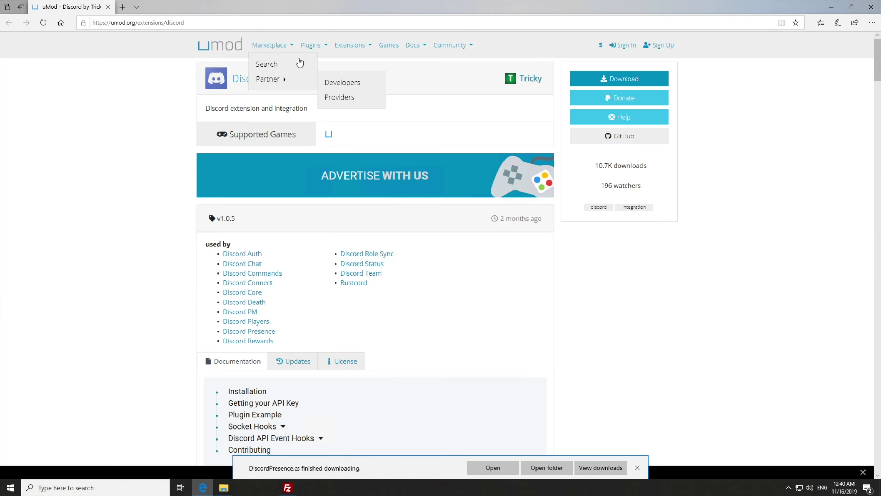
{"action": "left_click_drag", "start_coordinate": [206, 109], "coordinate": [313, 109]}
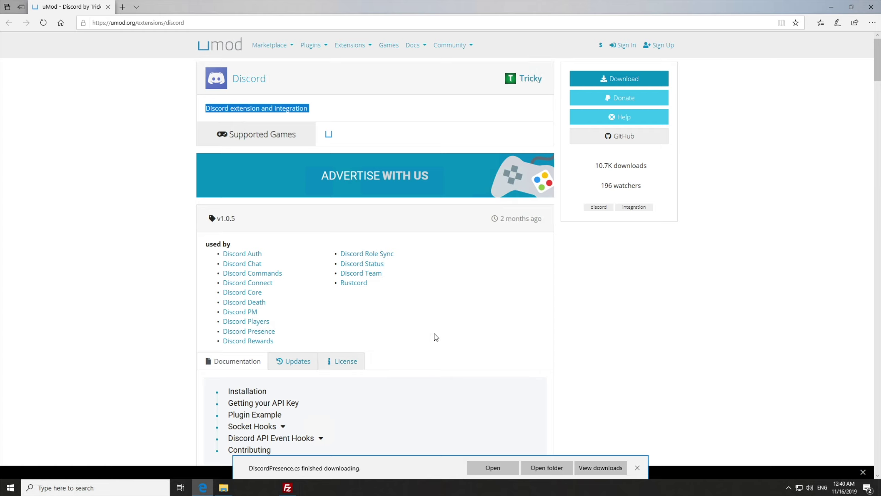
{"action": "left_click", "coordinate": [419, 333]}
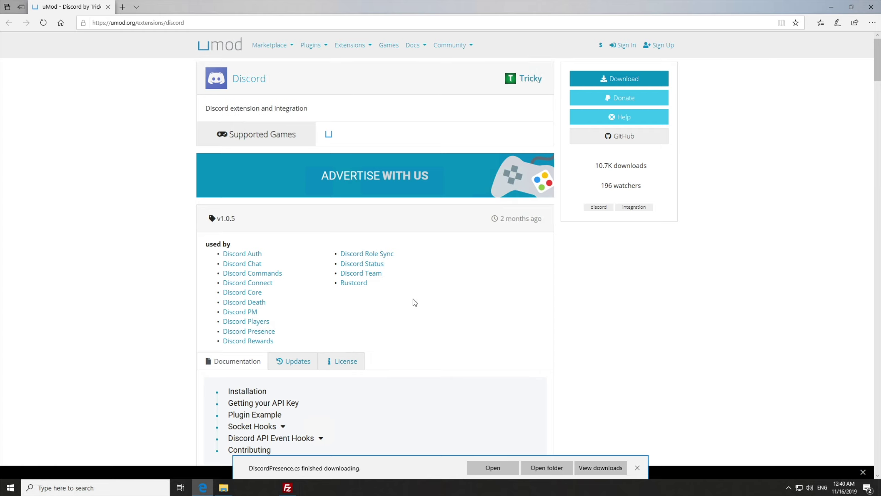
{"action": "left_click", "coordinate": [627, 78]}
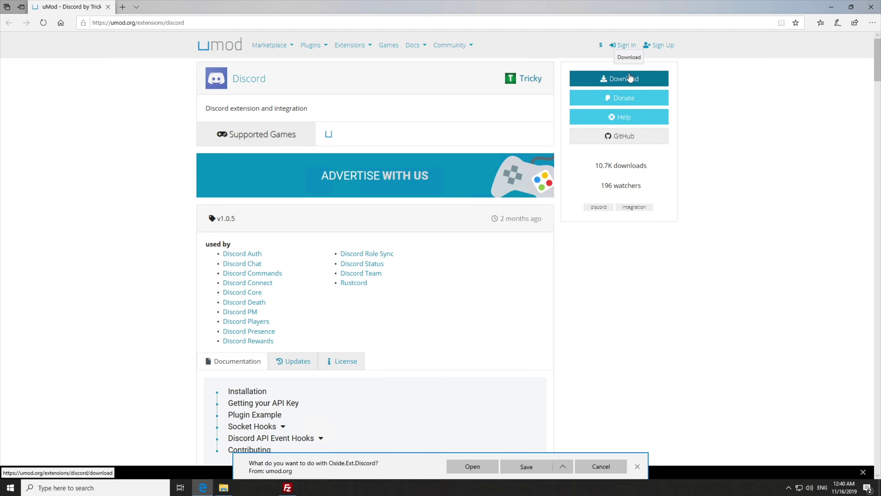
{"action": "left_click", "coordinate": [531, 464]}
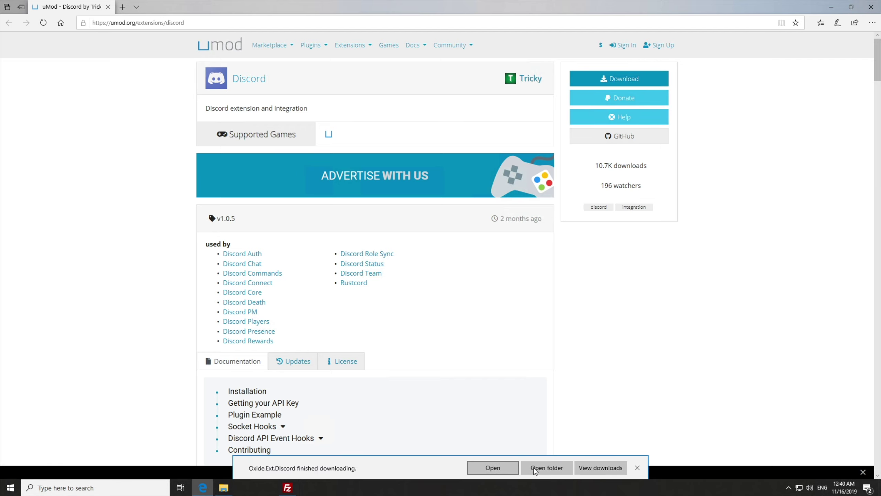
{"action": "left_click", "coordinate": [534, 467]}
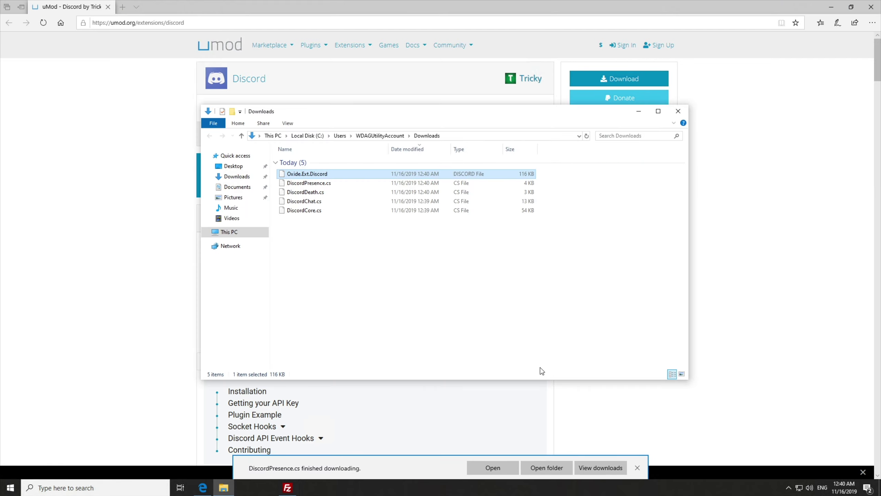
Append .dll to the Oxide.Ext.Discord file name and read the installation steps about the Managed folder
{"action": "left_click", "coordinate": [324, 173]}
{"action": "key", "text": "End"}
{"action": "type", "text": ".dll"}
{"action": "left_click", "coordinate": [247, 391]}
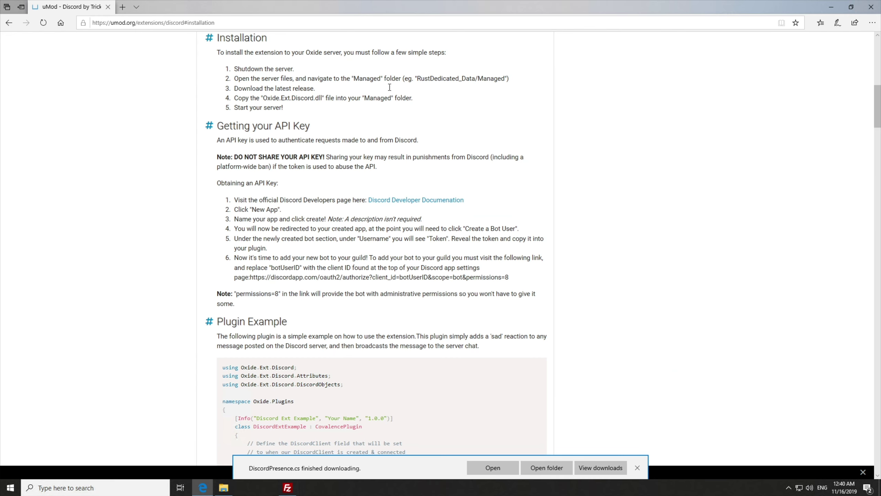
{"action": "left_click_drag", "start_coordinate": [234, 71], "coordinate": [296, 74]}
{"action": "left_click_drag", "start_coordinate": [237, 79], "coordinate": [513, 81]}
{"action": "left_click", "coordinate": [499, 89]}
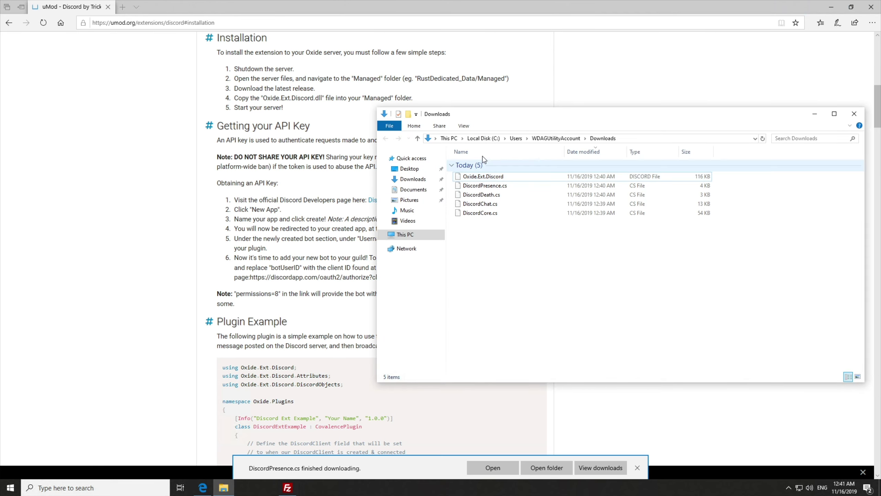
Rename Oxide.Ext.Discord to Oxide.Ext.Discord.dll and accept the extension-change warning
{"action": "left_click", "coordinate": [464, 126]}
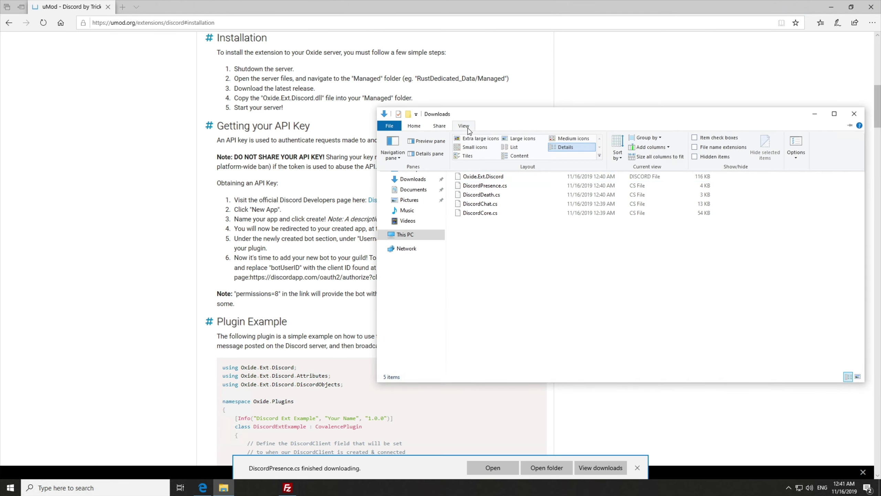
{"action": "key", "text": "Escape"}
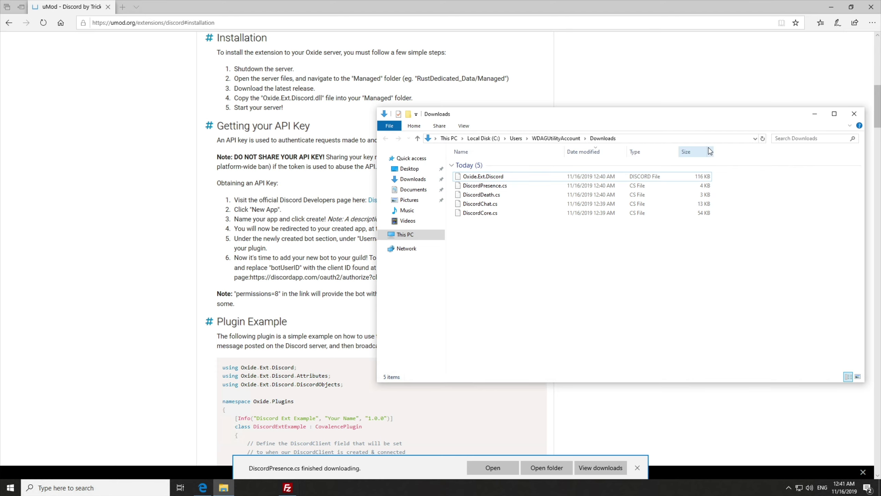
{"action": "left_click", "coordinate": [524, 176]}
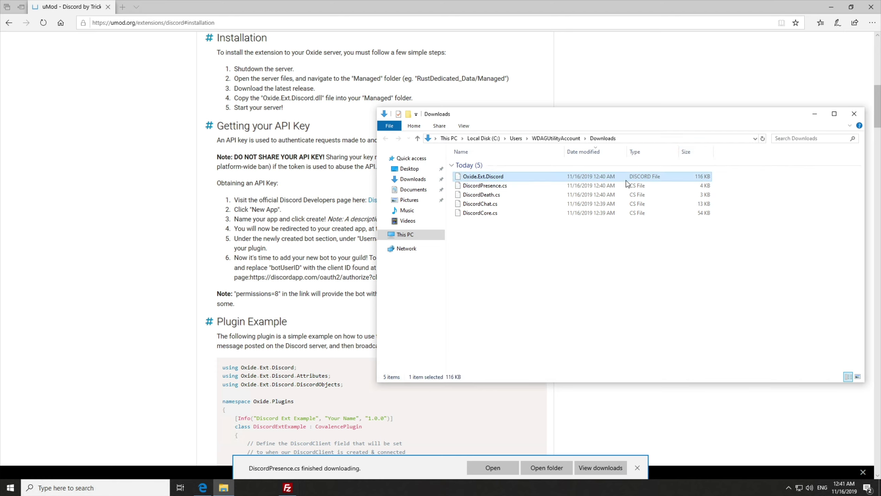
{"action": "left_click", "coordinate": [509, 177]}
{"action": "key", "text": "End"}
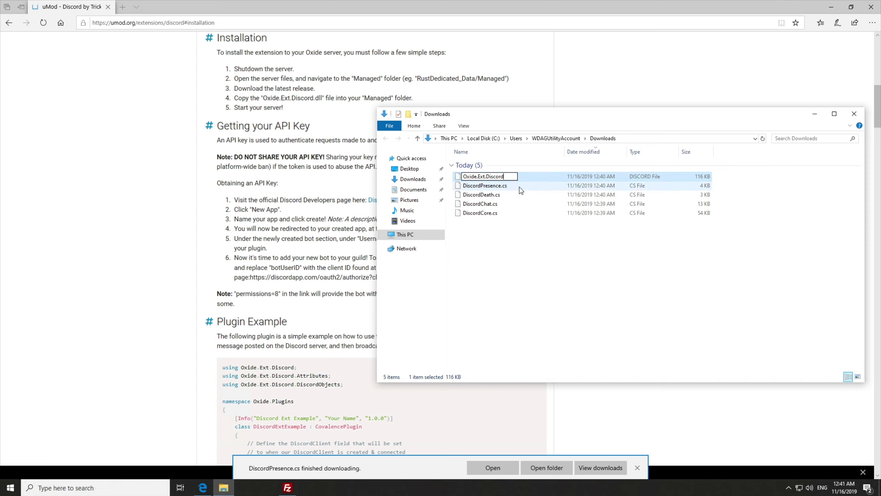
{"action": "type", "text": ".dll"}
{"action": "key", "text": "Return"}
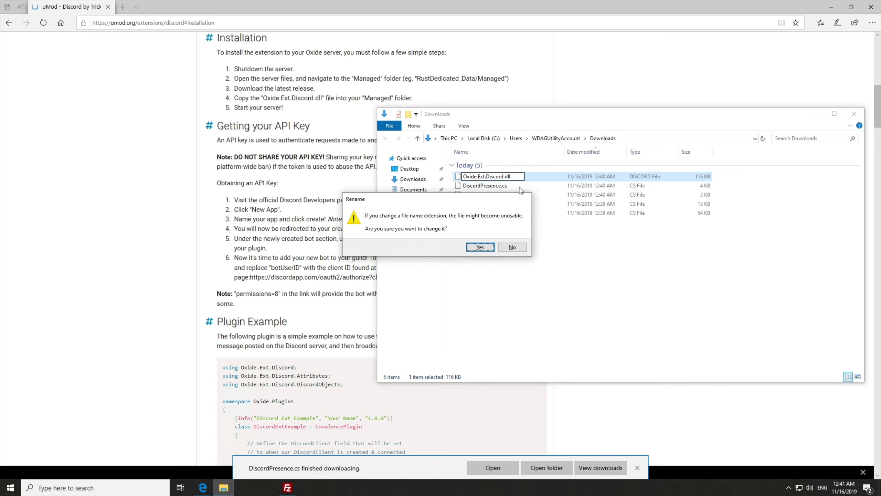
{"action": "key", "text": "Return"}
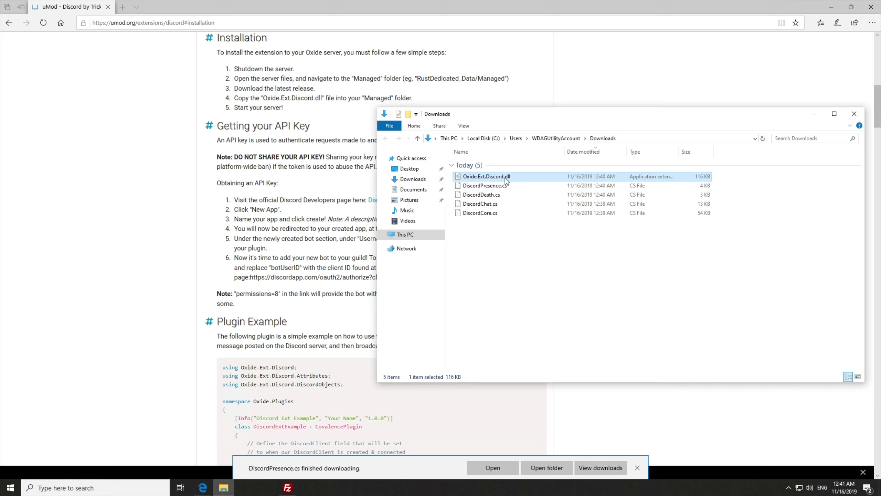
Widen the Type column and move the Downloads window to the lower left
{"action": "left_click_drag", "start_coordinate": [679, 154], "coordinate": [709, 152]}
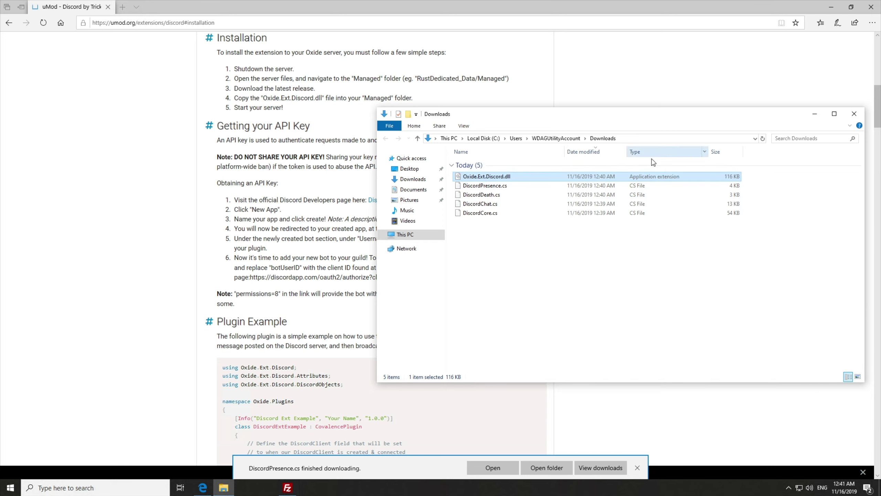
{"action": "left_click_drag", "start_coordinate": [585, 118], "coordinate": [582, 131]}
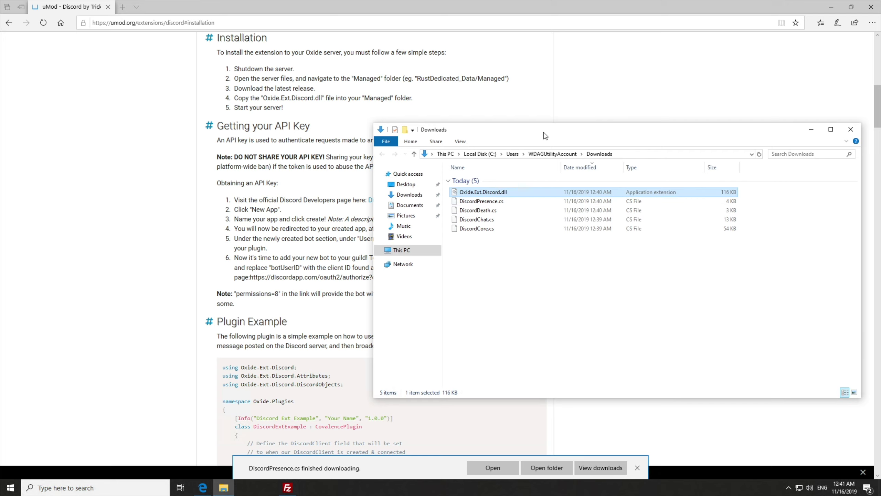
{"action": "left_click_drag", "start_coordinate": [544, 132], "coordinate": [202, 194]}
Review installation step 2, which names the Managed folder
{"action": "left_click", "coordinate": [238, 80]}
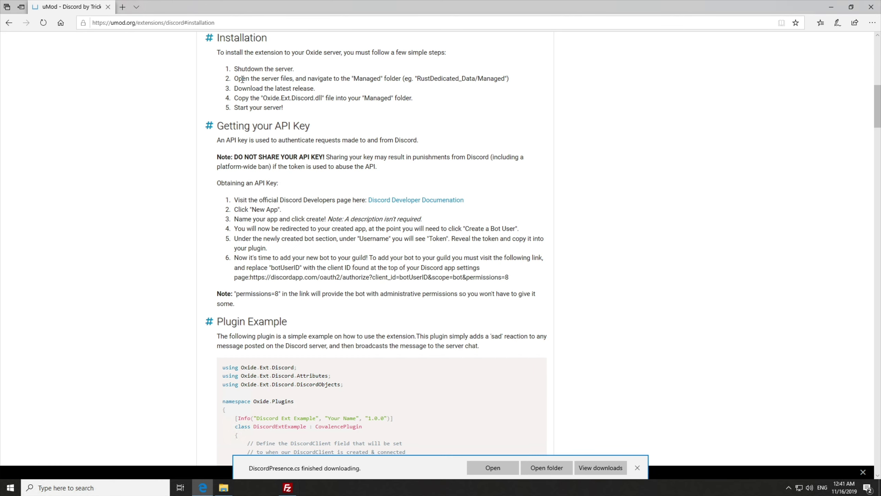
{"action": "left_click_drag", "start_coordinate": [239, 80], "coordinate": [479, 80]}
{"action": "left_click", "coordinate": [314, 85]}
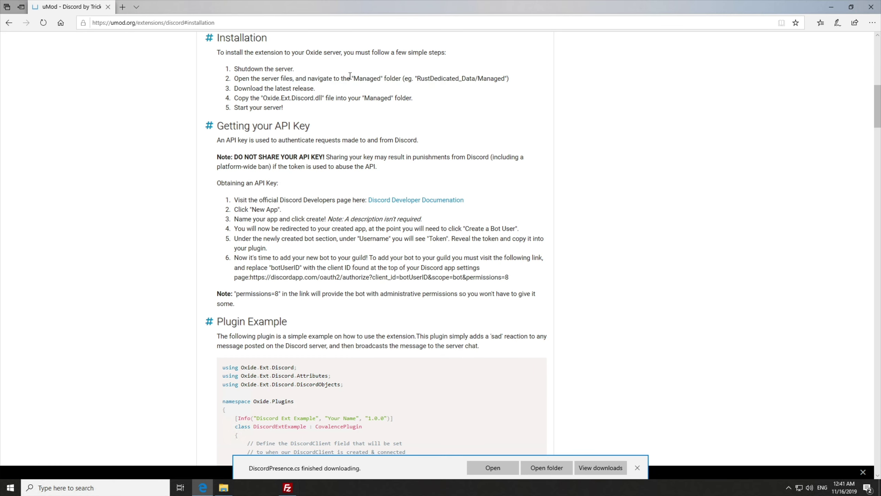
{"action": "left_click_drag", "start_coordinate": [354, 80], "coordinate": [382, 80]}
Copy Oxide.Ext.Discord.dll into the server's RustDedicated_Data/Managed folder in FileZilla
{"action": "left_click", "coordinate": [288, 487]}
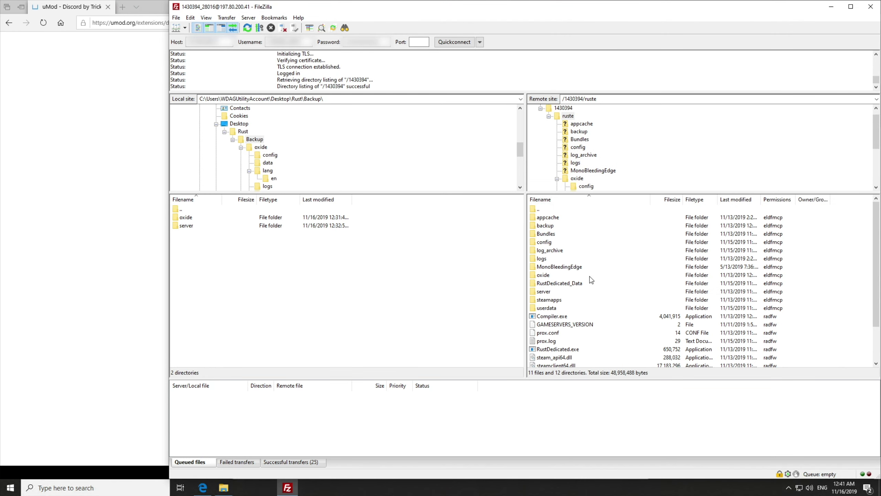
{"action": "double_click", "coordinate": [586, 283]}
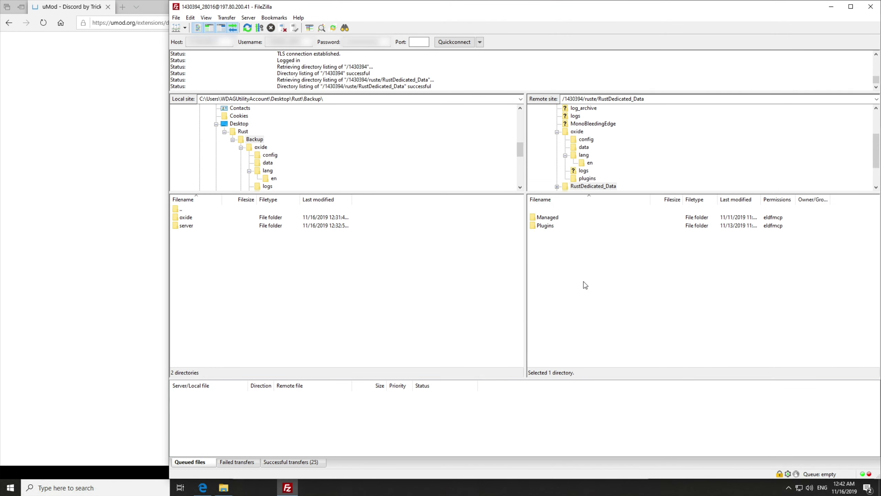
{"action": "double_click", "coordinate": [554, 217]}
{"action": "key", "text": "alt+Tab"}
{"action": "left_click_drag", "start_coordinate": [140, 254], "coordinate": [401, 345]}
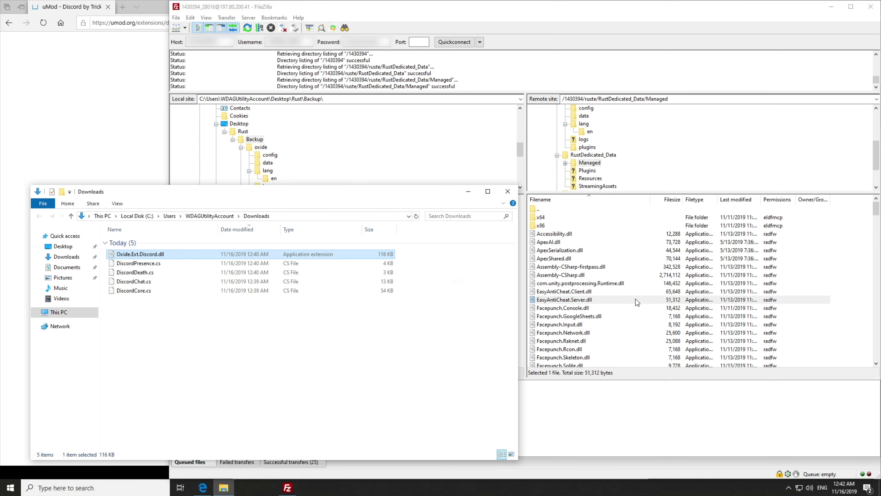
{"action": "left_click", "coordinate": [622, 396]}
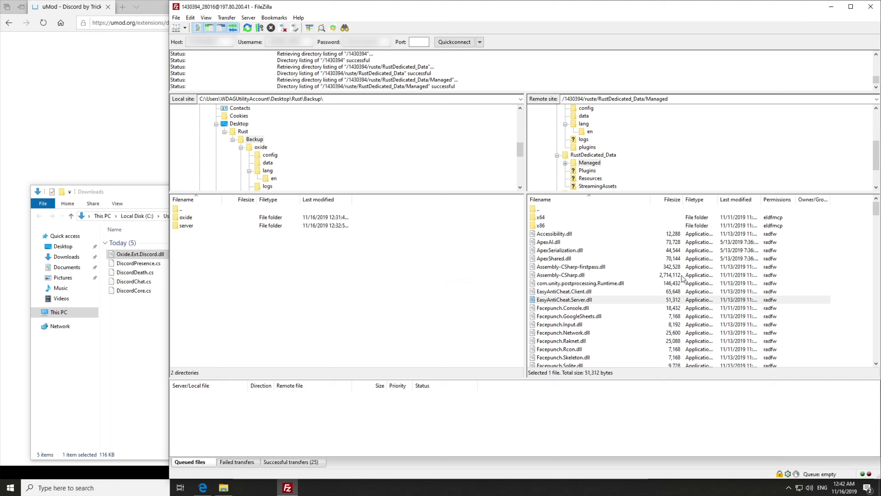
{"action": "left_click", "coordinate": [830, 10]}
Install Discord Extension v1.0.5 from the 50 Players Rust server's mods page
{"action": "left_click", "coordinate": [826, 8]}
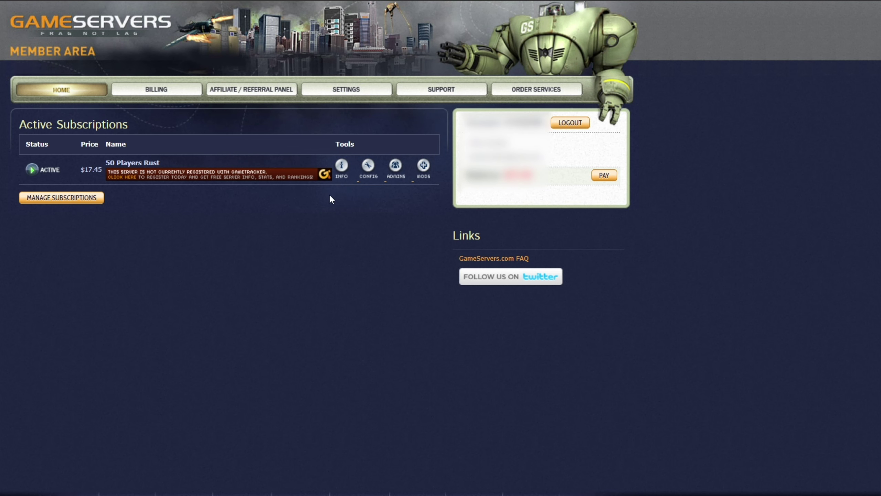
{"action": "left_click", "coordinate": [423, 169]}
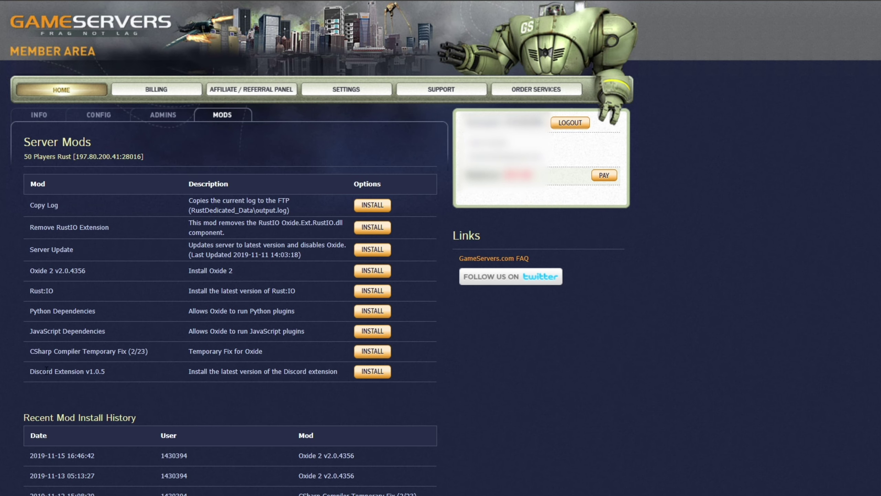
{"action": "left_click_drag", "start_coordinate": [31, 373], "coordinate": [103, 372]}
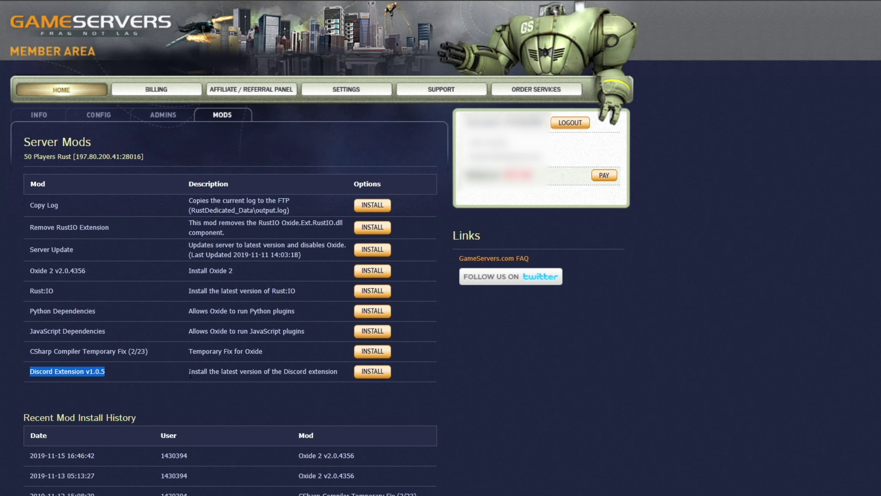
{"action": "left_click_drag", "start_coordinate": [190, 374], "coordinate": [338, 372]}
{"action": "left_click", "coordinate": [340, 416]}
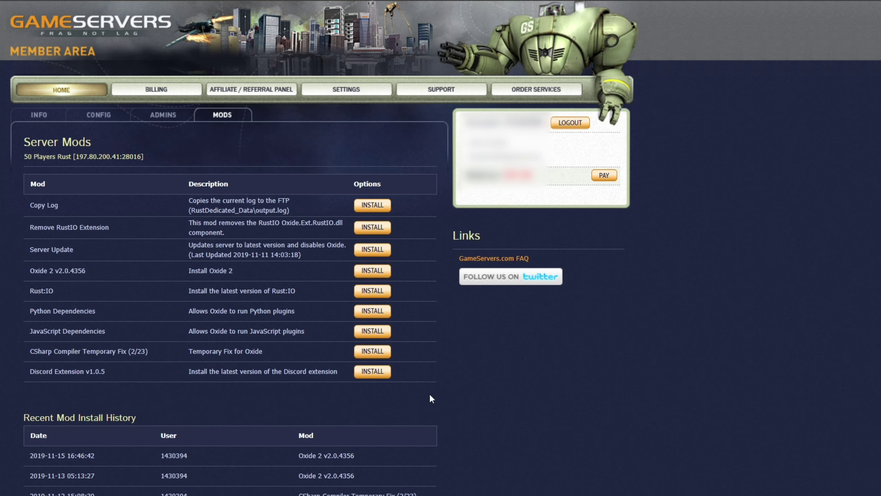
{"action": "left_click", "coordinate": [386, 375]}
{"action": "left_click", "coordinate": [784, 237]}
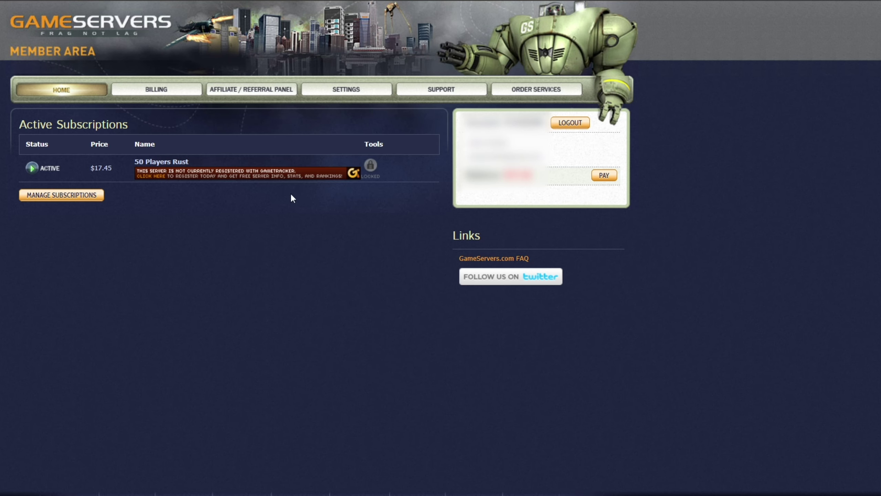
Check RustAdmin and Discord, then reopen the mods page to view the install history
{"action": "mouse_move", "coordinate": [370, 169]}
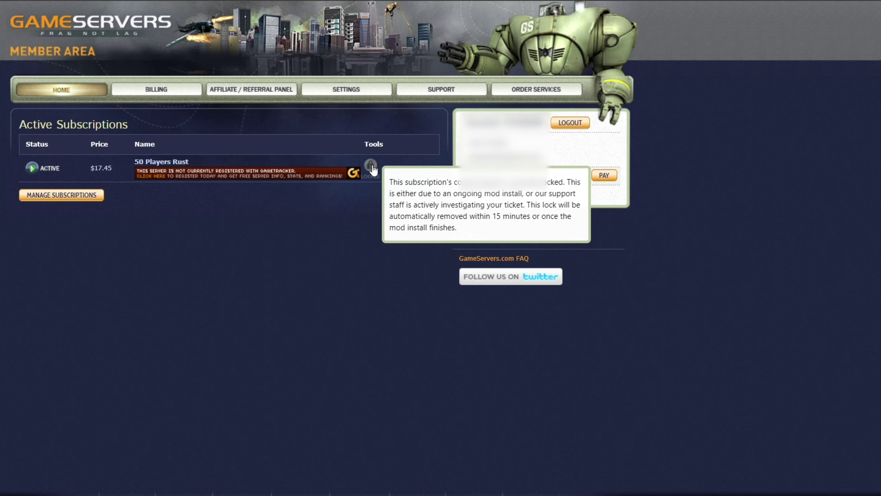
{"action": "key", "text": "alt+Tab"}
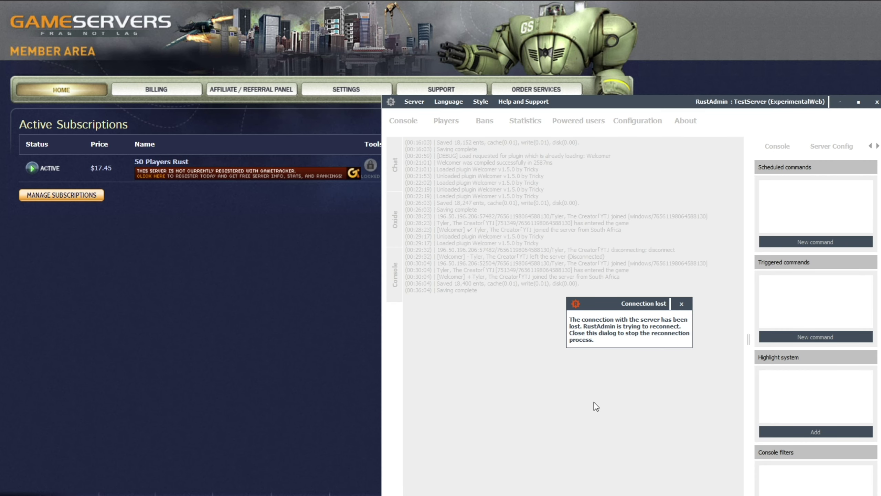
{"action": "left_click", "coordinate": [681, 304]}
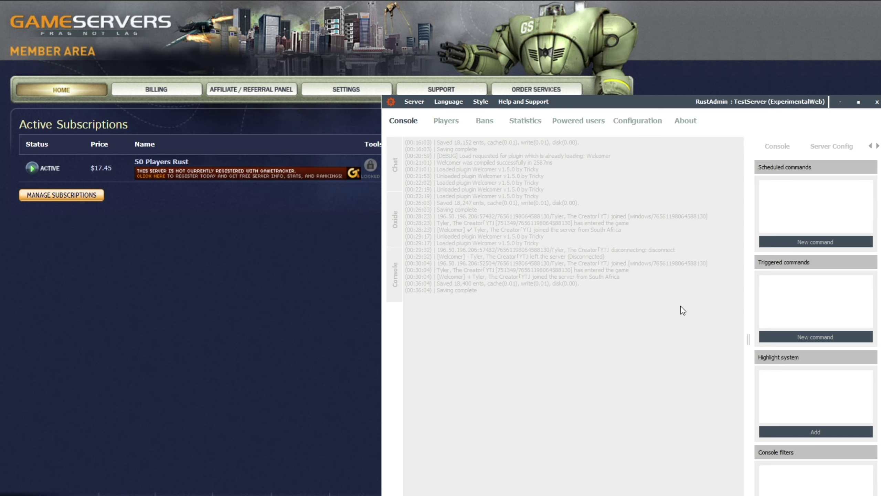
{"action": "key", "text": "alt+Tab"}
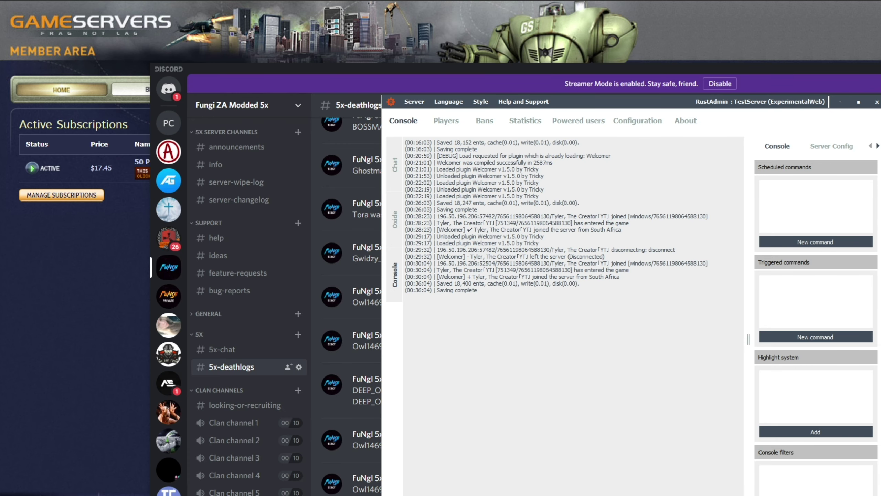
{"action": "key", "text": "alt+Tab"}
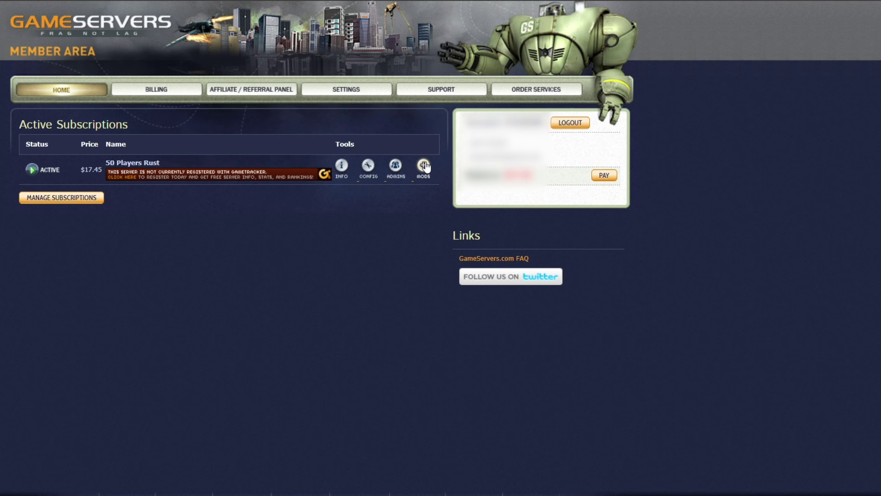
{"action": "left_click", "coordinate": [423, 165]}
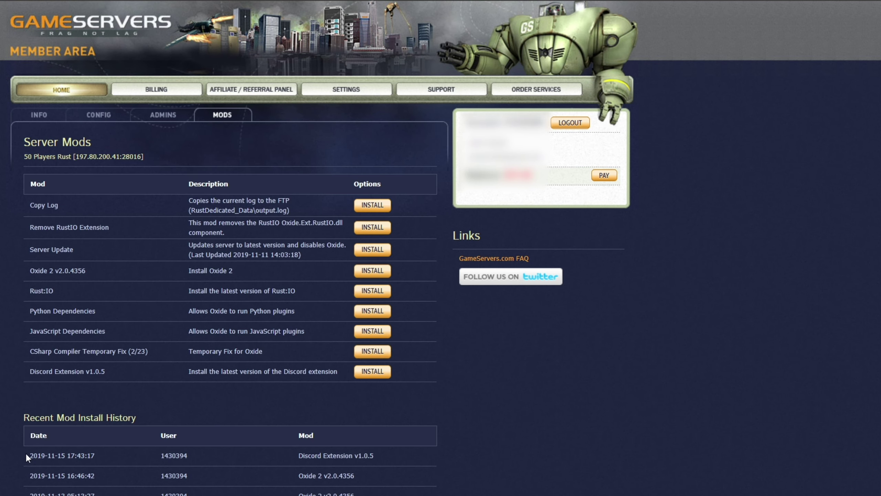
Check the newest install history entry, then view the bot's death messages in 5x-deathlogs
{"action": "left_click_drag", "start_coordinate": [25, 454], "coordinate": [380, 454]}
{"action": "left_click", "coordinate": [321, 455]}
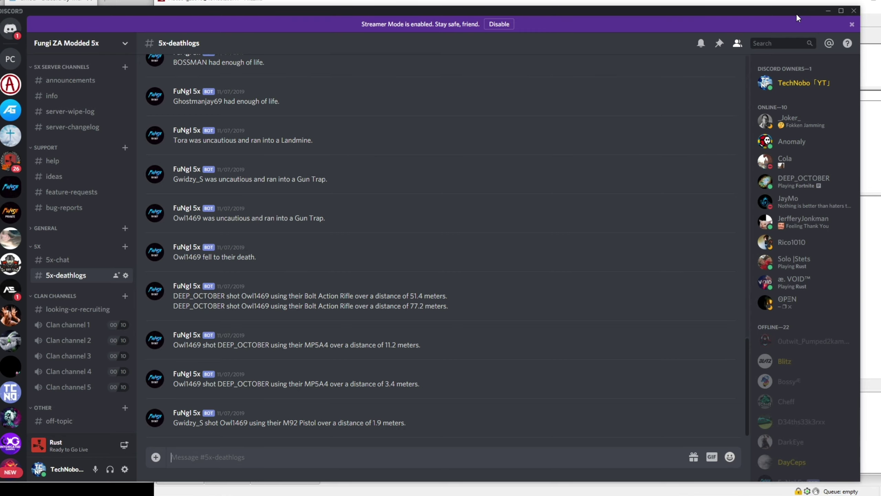
{"action": "left_click_drag", "start_coordinate": [796, 13], "coordinate": [802, 12]}
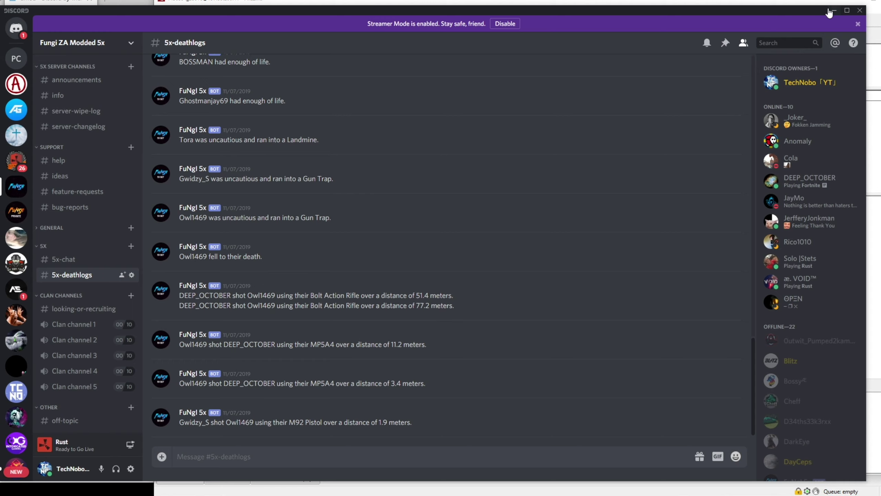
Go to the Getting your API Key section and follow the Discord Developer Documentation link
{"action": "left_click", "coordinate": [831, 11]}
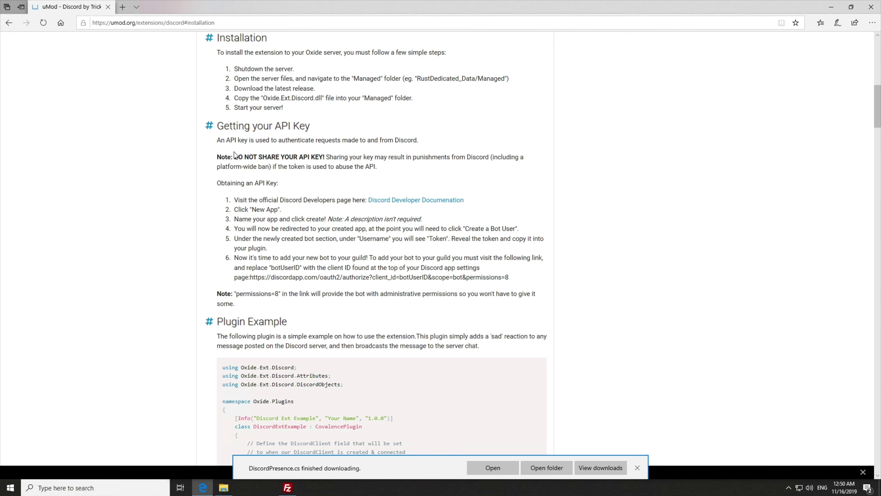
{"action": "scroll", "coordinate": [234, 153], "scroll_direction": "up", "scroll_amount": 10}
{"action": "scroll", "coordinate": [262, 220], "scroll_direction": "down", "scroll_amount": 12}
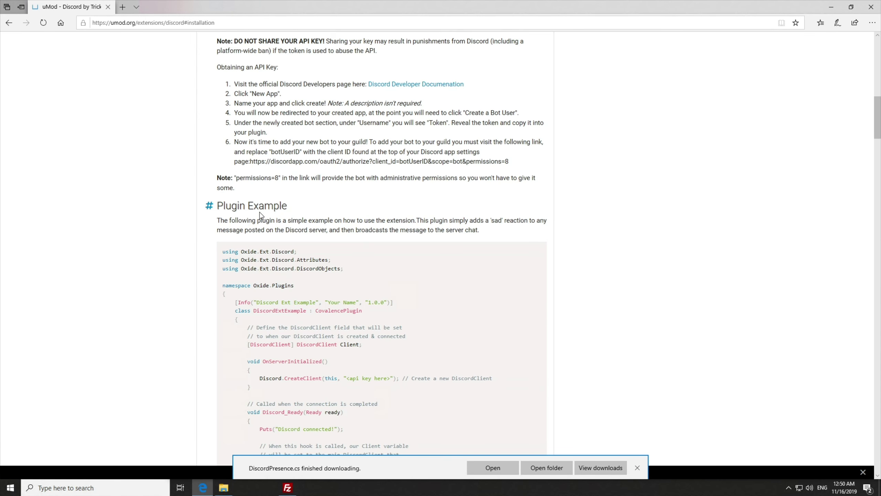
{"action": "scroll", "coordinate": [262, 79], "scroll_direction": "up", "scroll_amount": 5}
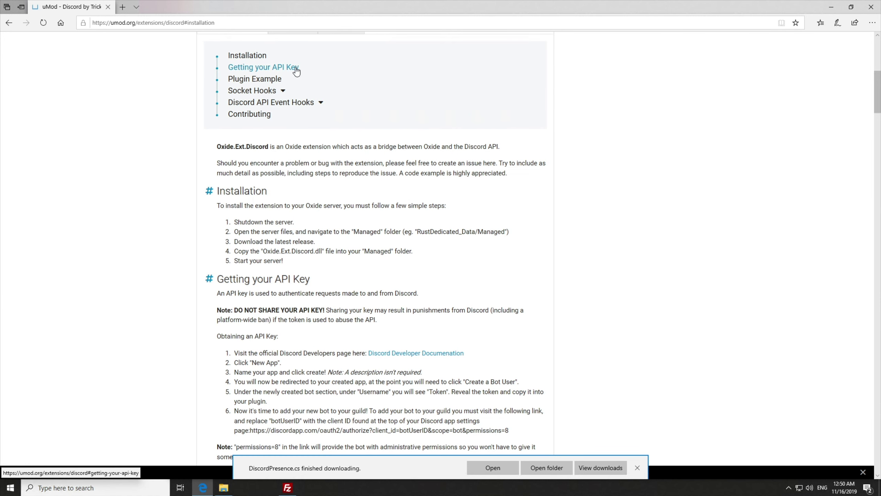
{"action": "left_click", "coordinate": [263, 67]}
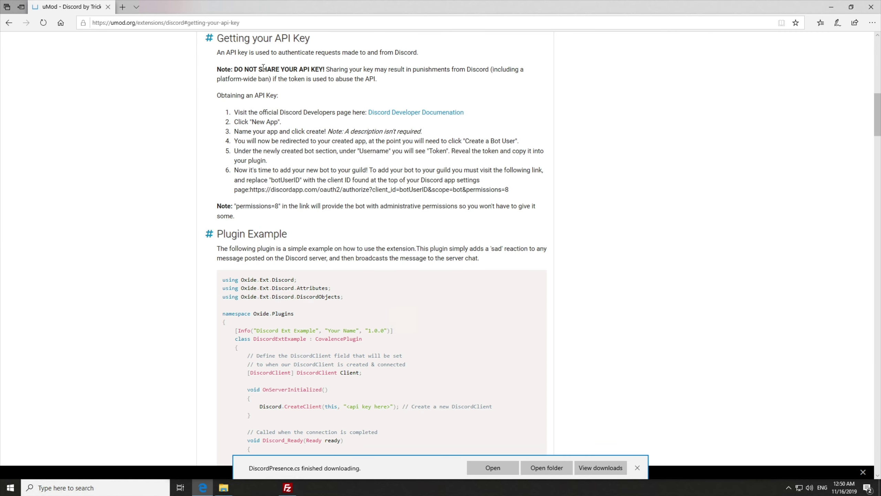
{"action": "left_click", "coordinate": [406, 114]}
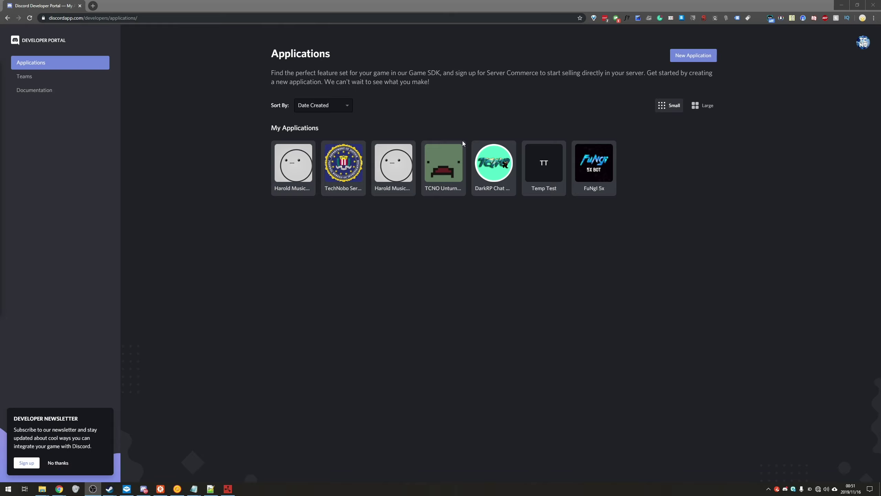
Create a new application named 'Example Bot' and save its General Information
{"action": "left_click", "coordinate": [695, 56]}
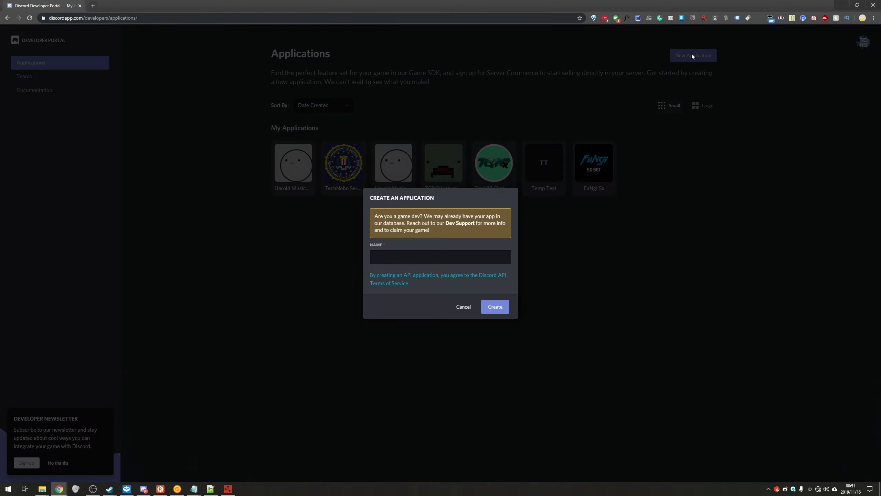
{"action": "left_click", "coordinate": [444, 254]}
{"action": "type", "text": "Example Boty"}
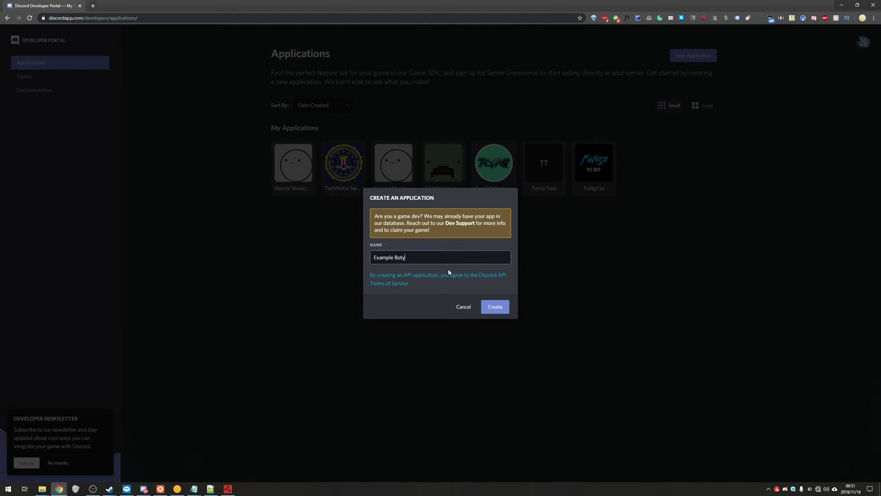
{"action": "key", "text": "BackSpace"}
{"action": "key", "text": "Return"}
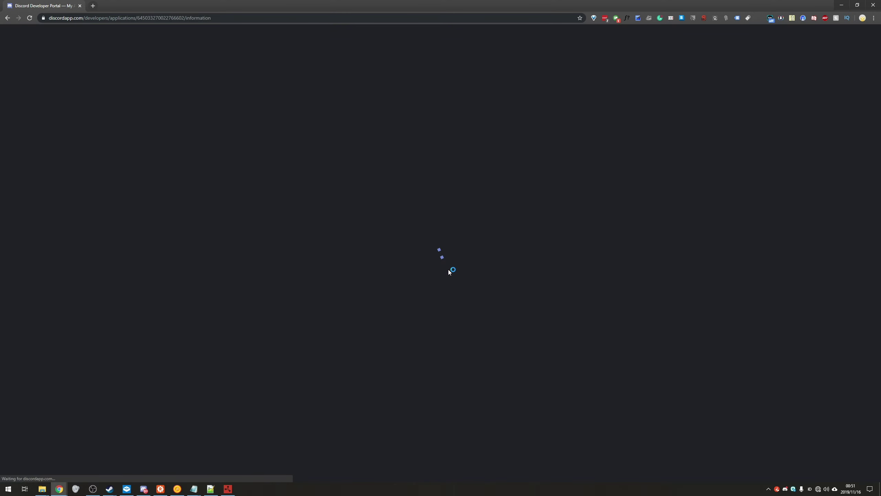
{"action": "left_click_drag", "start_coordinate": [399, 119], "coordinate": [310, 144]}
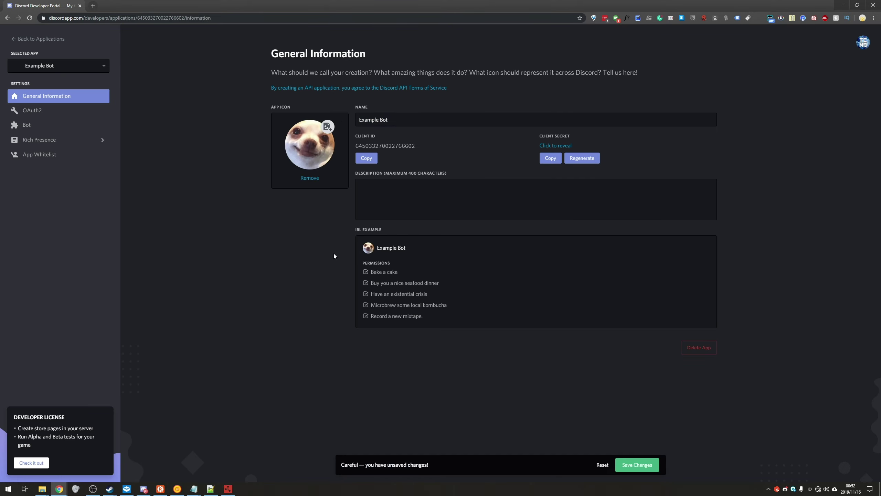
{"action": "left_click", "coordinate": [631, 463]}
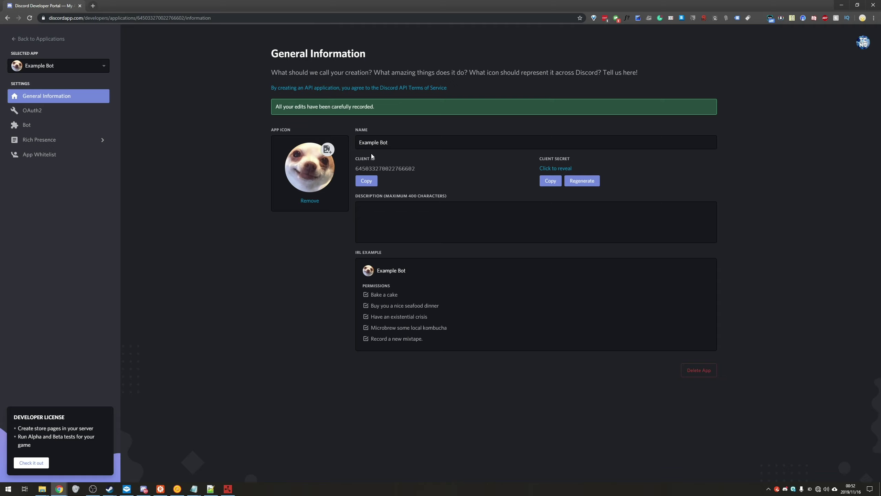
Add a bot user to Example Bot and copy its token
{"action": "left_click", "coordinate": [31, 128]}
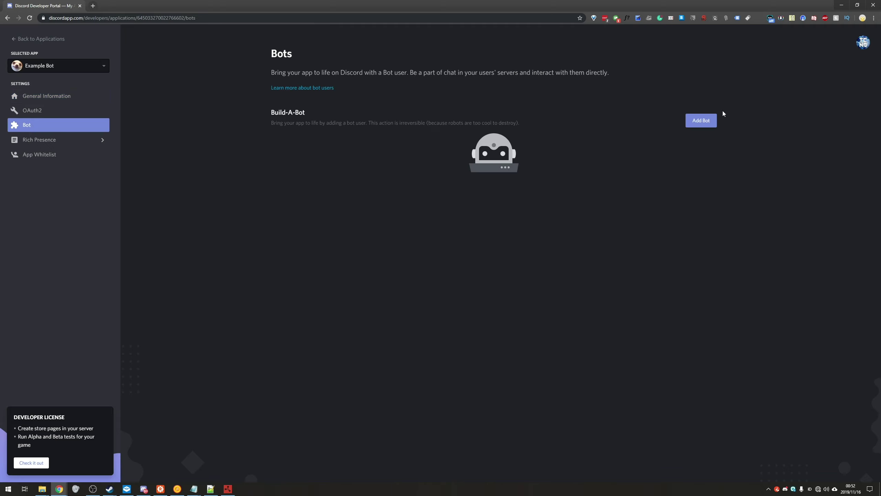
{"action": "left_click", "coordinate": [712, 123]}
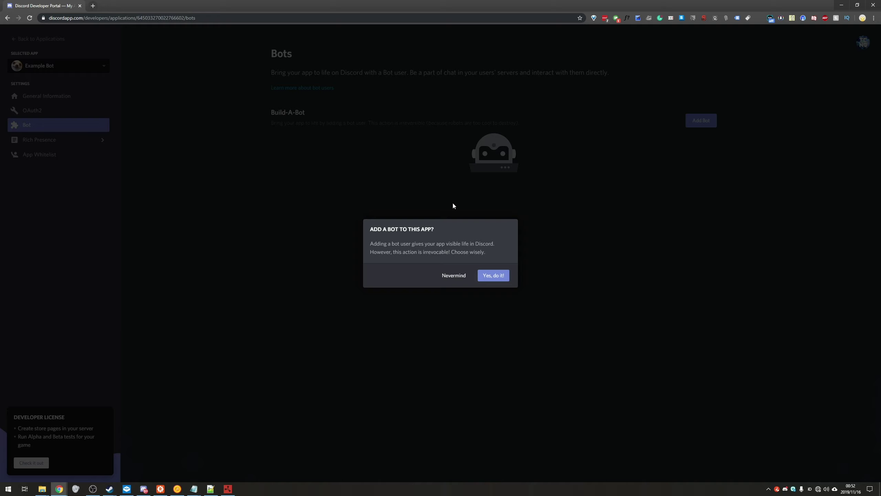
{"action": "left_click", "coordinate": [493, 275]}
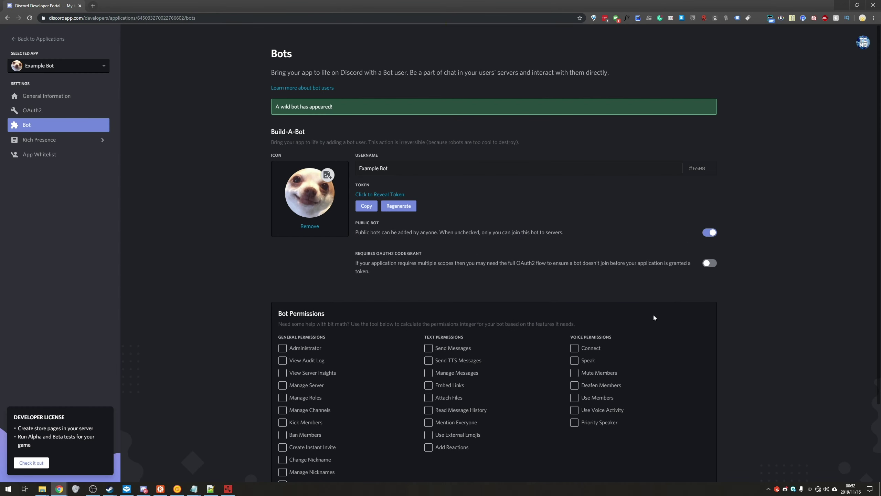
{"action": "left_click_drag", "start_coordinate": [360, 186], "coordinate": [373, 186]}
{"action": "left_click", "coordinate": [367, 207]}
Grant the bot Administrator permission, giving permissions integer 8
{"action": "scroll", "coordinate": [363, 230], "scroll_direction": "down", "scroll_amount": 2}
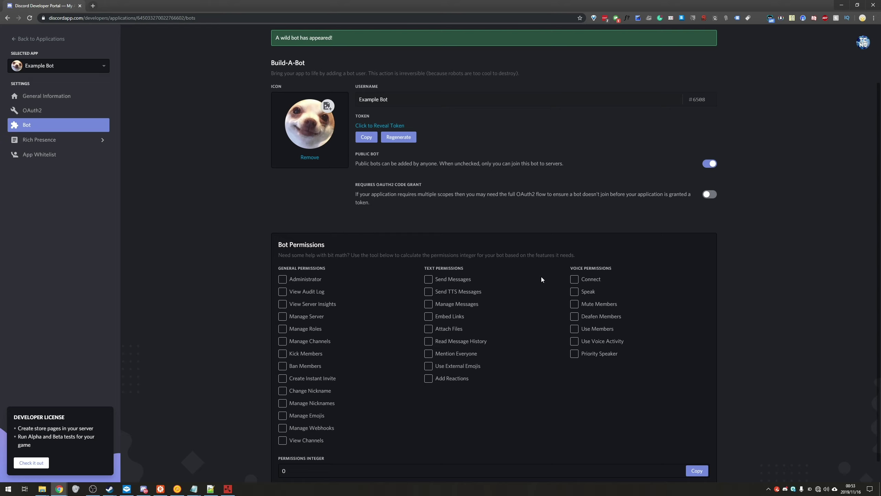
{"action": "left_click", "coordinate": [283, 278]}
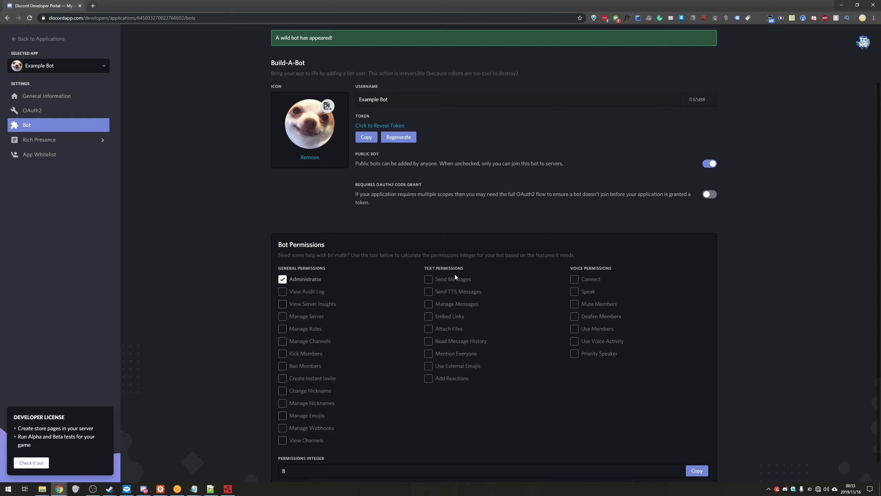
{"action": "left_click", "coordinate": [290, 280]}
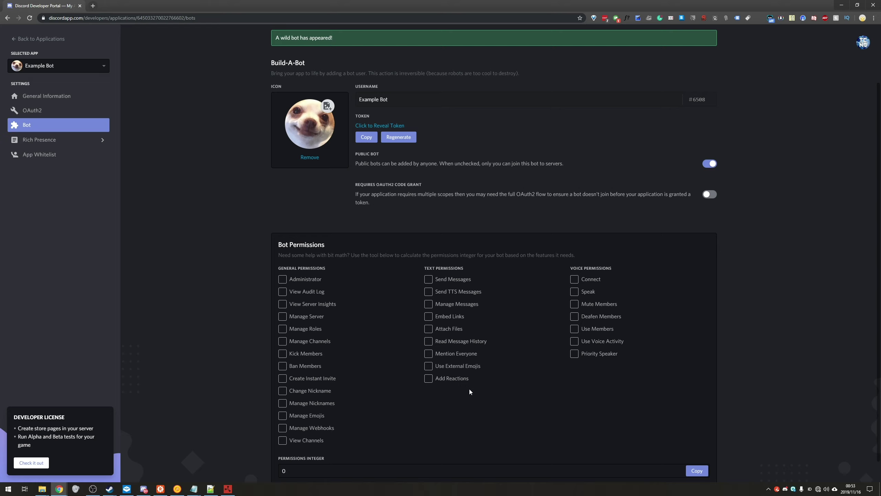
{"action": "left_click", "coordinate": [305, 279]}
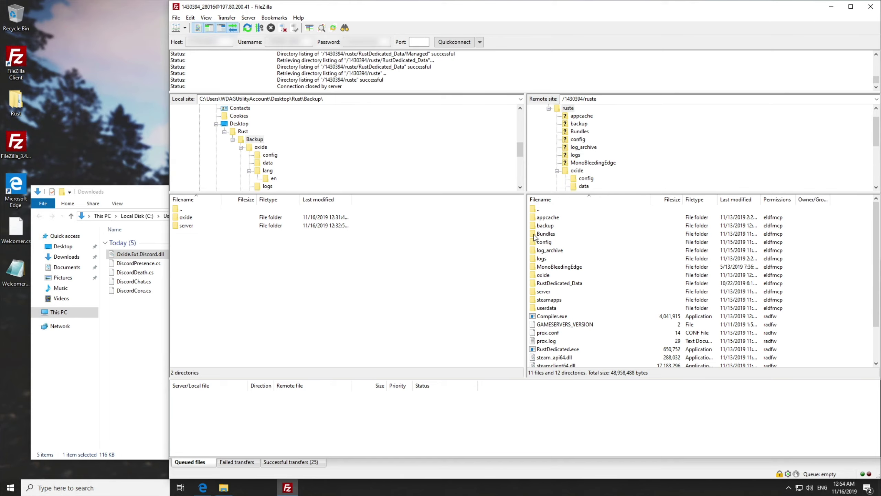
Browse the server's oxide folder, then paste the bot token into a small Notepad window
{"action": "double_click", "coordinate": [570, 276]}
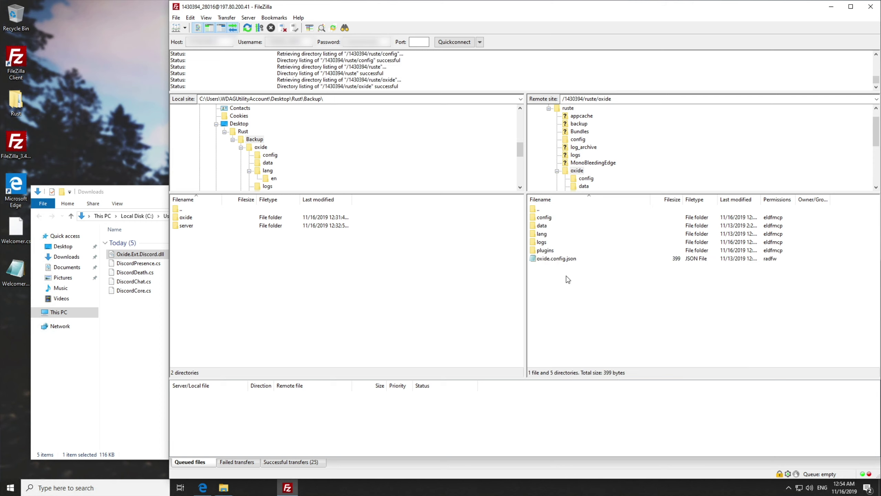
{"action": "double_click", "coordinate": [544, 217]}
{"action": "key", "text": "BackSpace"}
{"action": "key", "text": "BackSpace"}
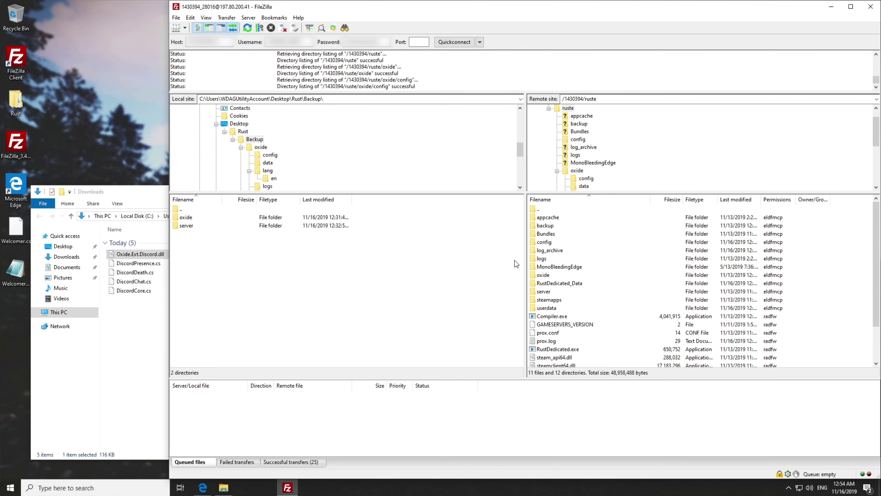
{"action": "left_click", "coordinate": [91, 483]}
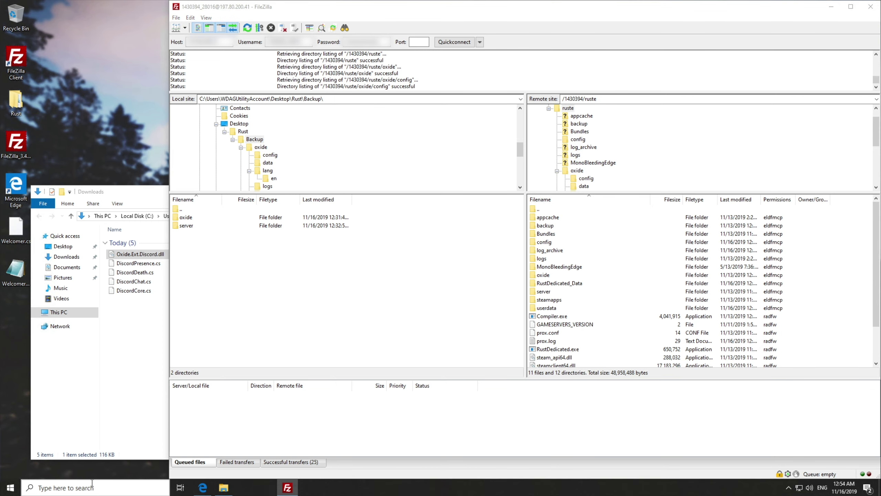
{"action": "type", "text": "notepad"}
{"action": "key", "text": "Return"}
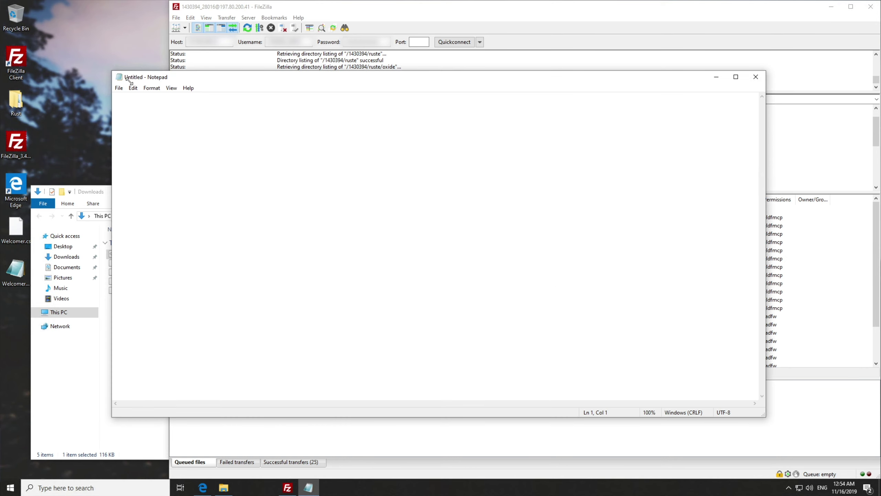
{"action": "key", "text": "ctrl+v"}
{"action": "left_click_drag", "start_coordinate": [112, 71], "coordinate": [49, 8]}
{"action": "left_click_drag", "start_coordinate": [442, 269], "coordinate": [402, 303]}
Browse the server's config and oxide/config folders, then return to the server root
{"action": "left_click", "coordinate": [825, 246]}
{"action": "double_click", "coordinate": [819, 242]}
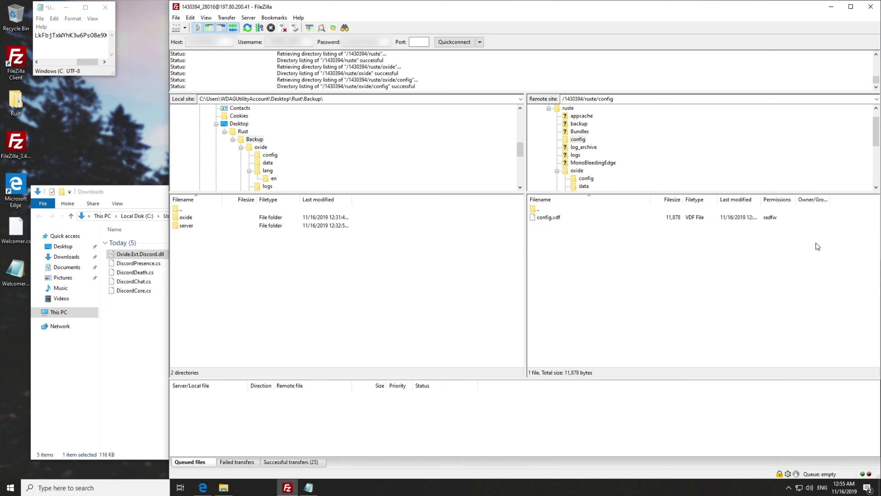
{"action": "double_click", "coordinate": [569, 208]}
{"action": "double_click", "coordinate": [555, 275]}
{"action": "left_click", "coordinate": [547, 218]}
{"action": "double_click", "coordinate": [547, 218]}
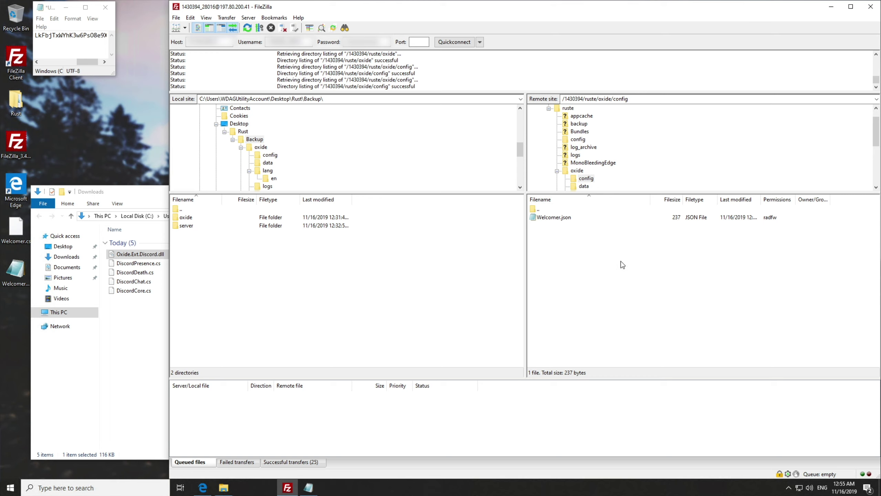
{"action": "double_click", "coordinate": [554, 209]}
{"action": "double_click", "coordinate": [554, 210]}
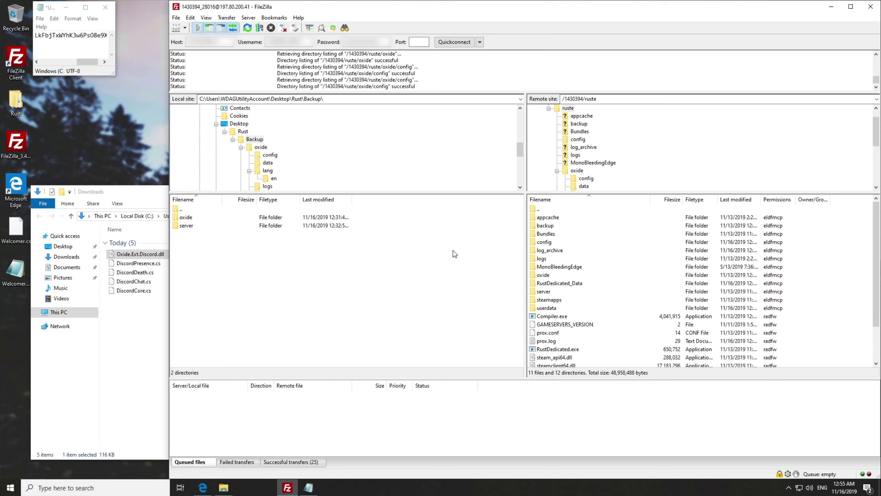
Upload DiscordCore.cs by itself into the server's oxide/plugins folder
{"action": "left_click_drag", "start_coordinate": [157, 321], "coordinate": [148, 261]}
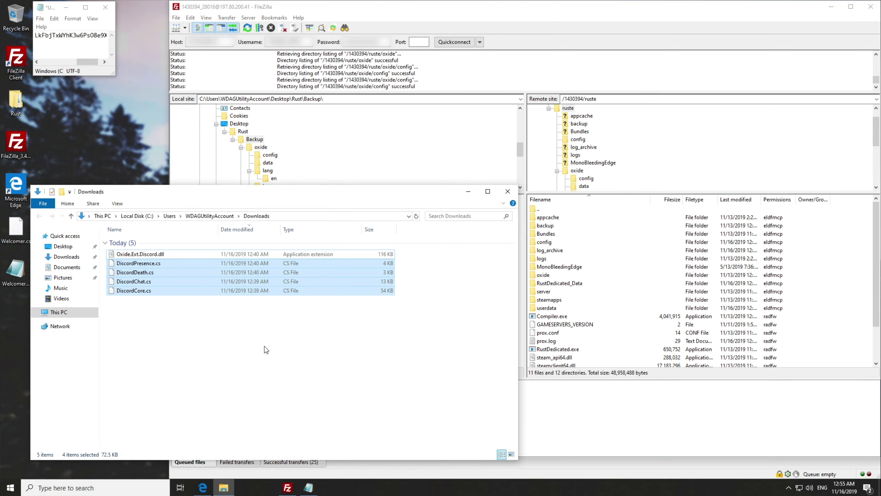
{"action": "left_click", "coordinate": [284, 357]}
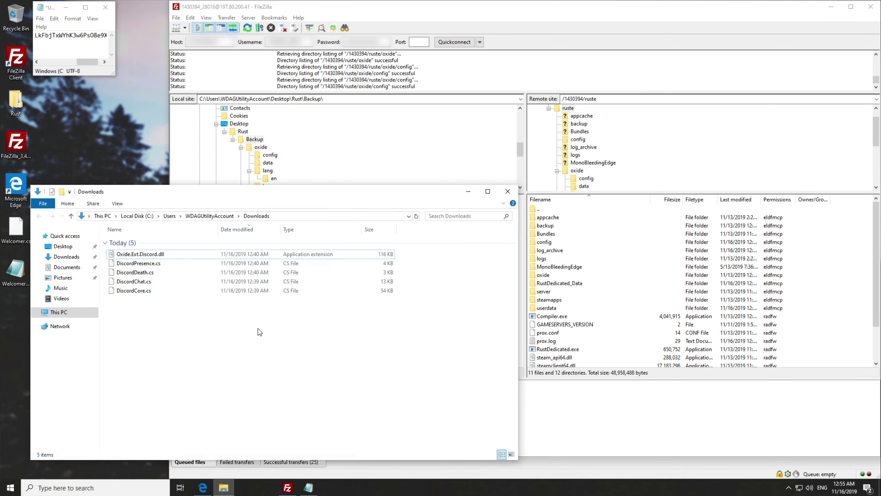
{"action": "left_click", "coordinate": [116, 294]}
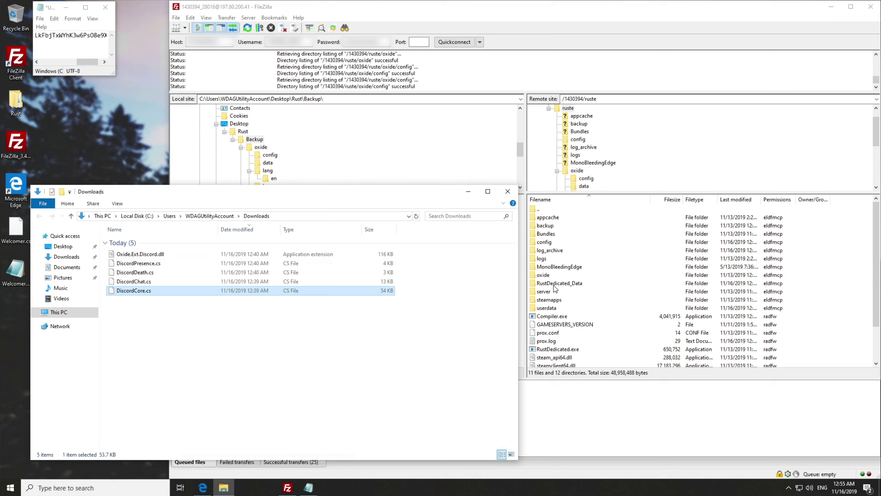
{"action": "double_click", "coordinate": [543, 275]}
{"action": "double_click", "coordinate": [543, 251]}
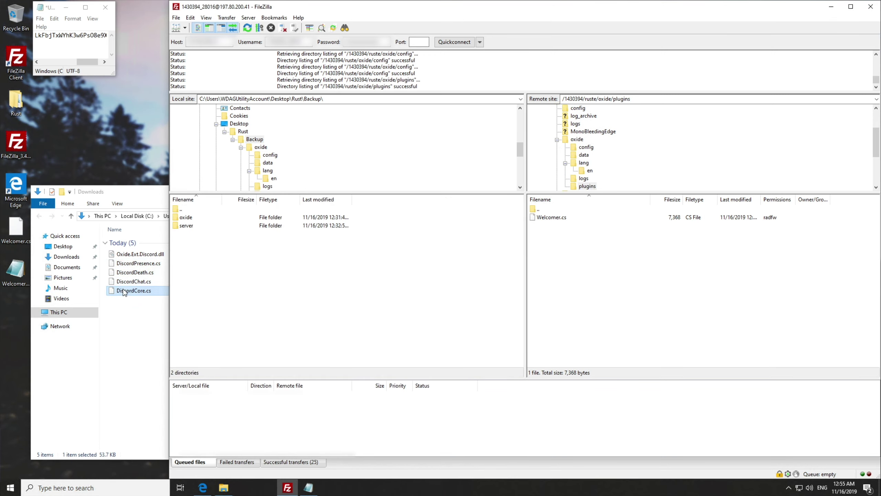
{"action": "left_click_drag", "start_coordinate": [124, 292], "coordinate": [626, 248]}
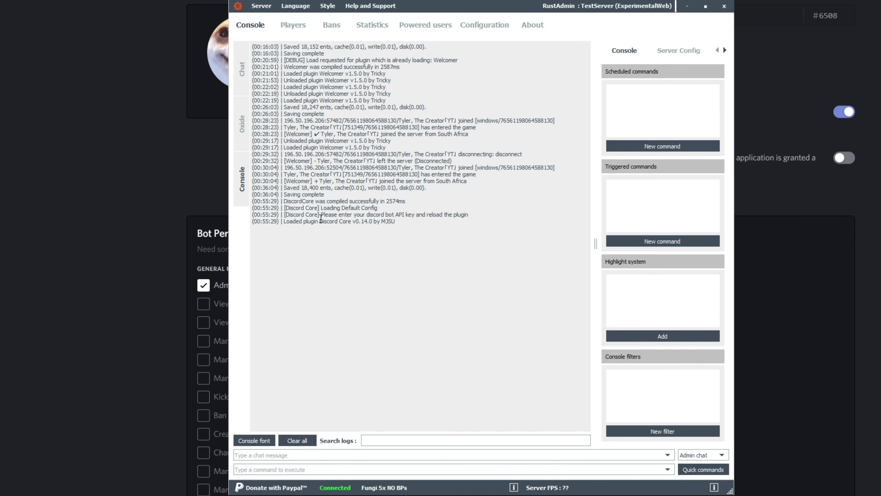
Check the DiscordCore compile, default-config and API-key log lines, then enter oxide.load DiscordCore
{"action": "left_click_drag", "start_coordinate": [283, 202], "coordinate": [429, 199]}
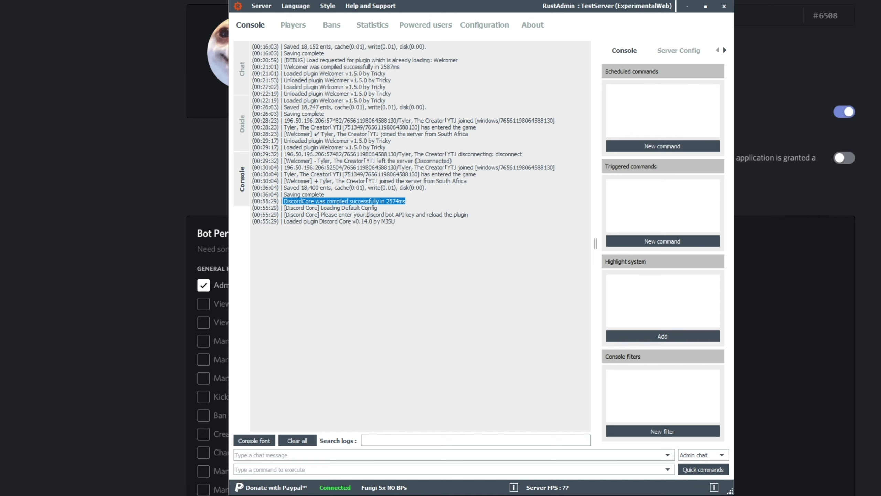
{"action": "left_click_drag", "start_coordinate": [324, 207], "coordinate": [406, 207]}
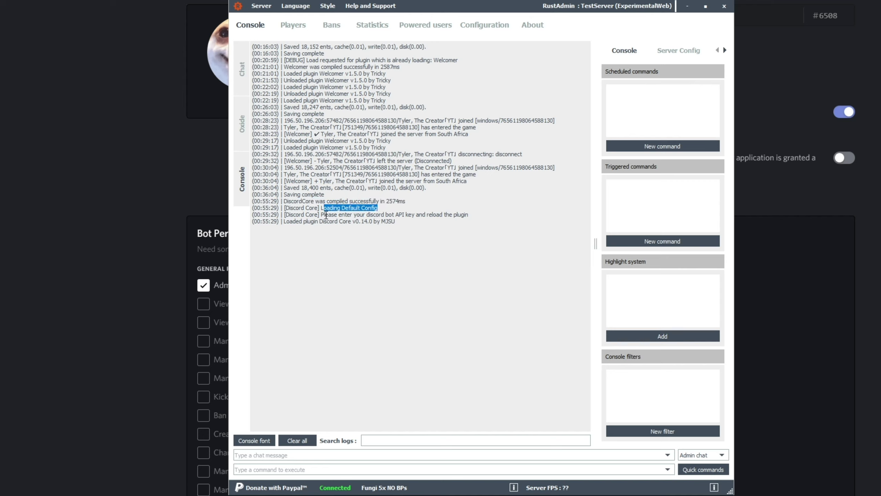
{"action": "left_click_drag", "start_coordinate": [324, 215], "coordinate": [470, 212]}
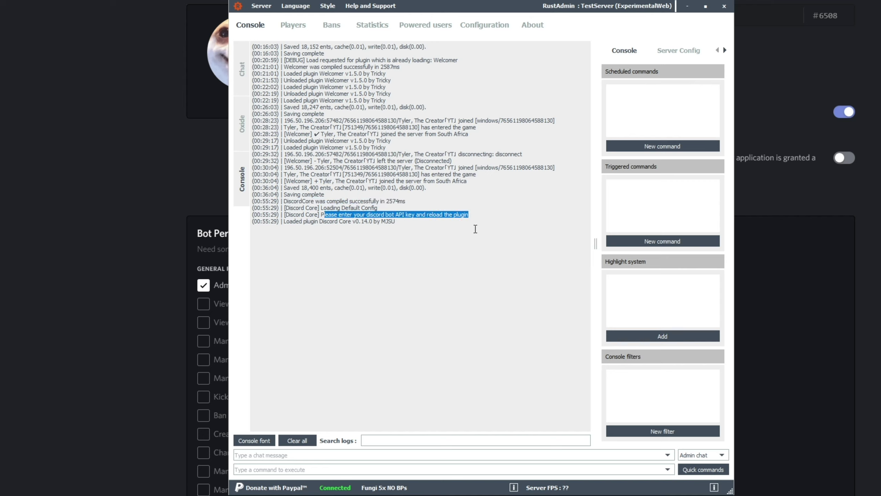
{"action": "left_click", "coordinate": [475, 229]}
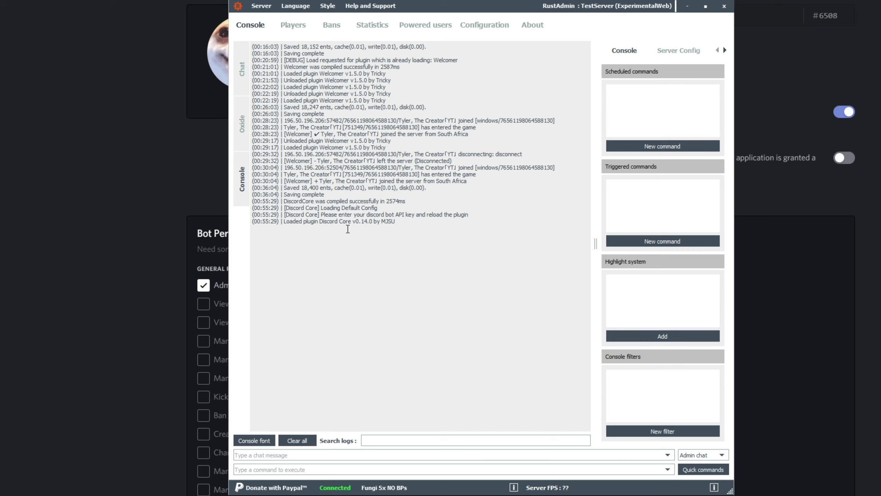
{"action": "left_click", "coordinate": [345, 466]}
{"action": "type", "text": "oxide.load DiscordCore"}
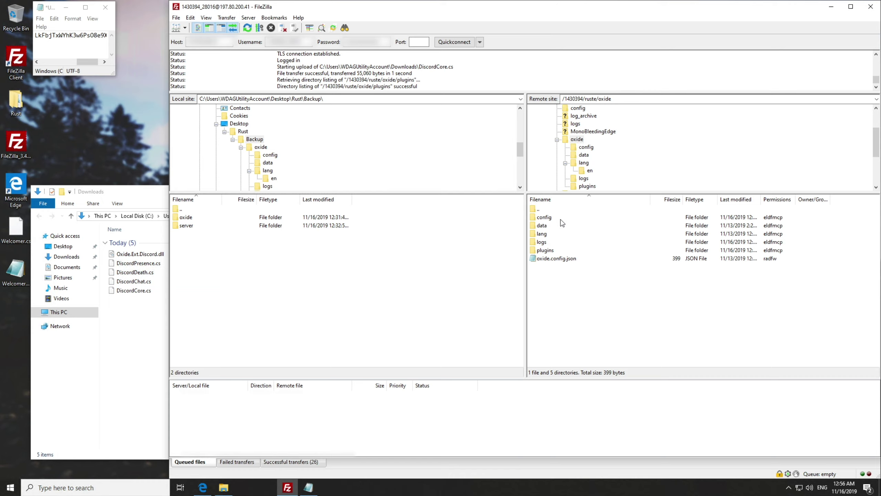
Select DiscordCore.json in the server's oxide/config folder and open the local Backup oxide/config folder
{"action": "double_click", "coordinate": [561, 220]}
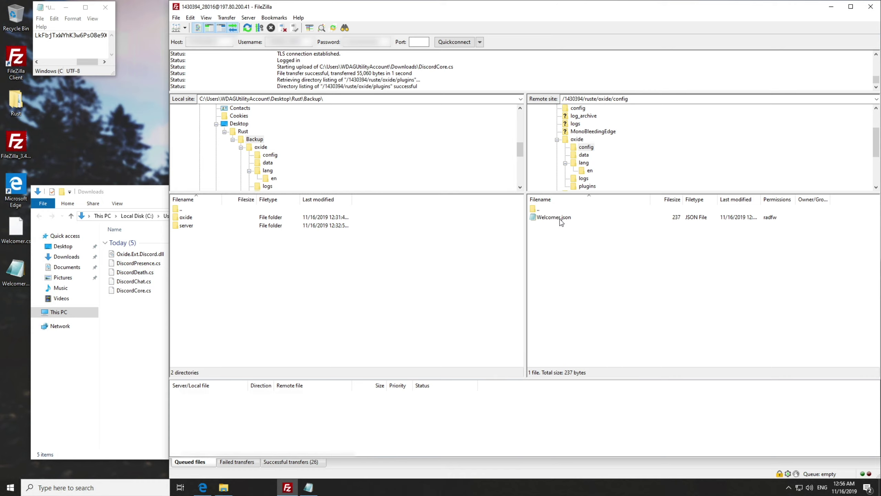
{"action": "left_click", "coordinate": [556, 219]}
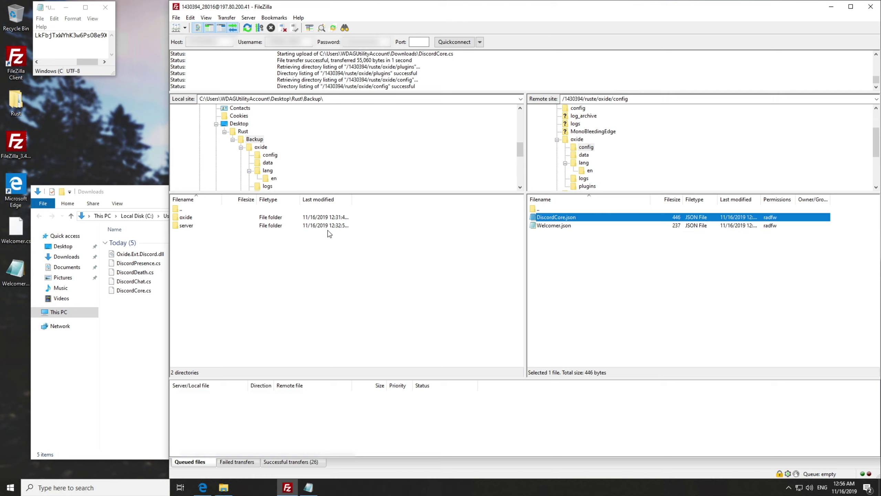
{"action": "double_click", "coordinate": [191, 218]}
{"action": "mouse_move", "coordinate": [217, 304]}
{"action": "left_mouse_down"}
{"action": "mouse_move", "coordinate": [191, 210]}
{"action": "mouse_move", "coordinate": [226, 279]}
{"action": "mouse_move", "coordinate": [215, 302]}
{"action": "left_mouse_up"}
{"action": "double_click", "coordinate": [187, 218]}
Download DiscordCore.json to the local config folder and open it in Notepad
{"action": "left_click_drag", "start_coordinate": [577, 218], "coordinate": [401, 264]}
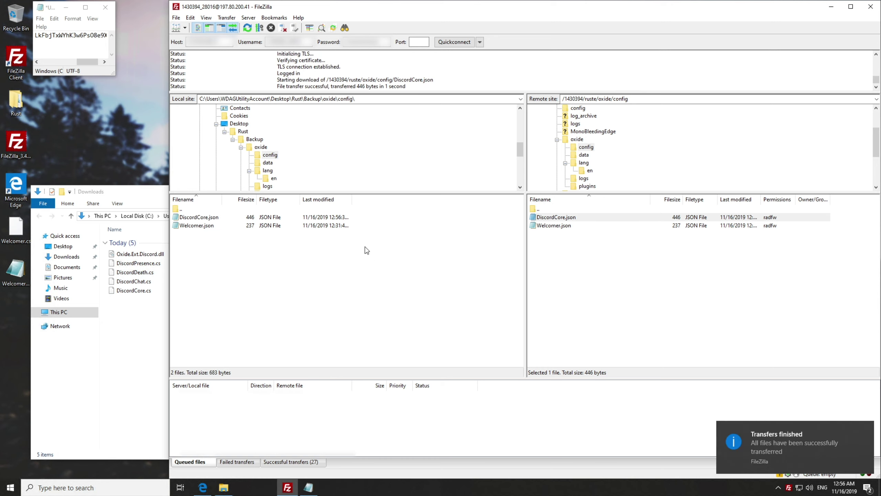
{"action": "right_click", "coordinate": [224, 222]}
{"action": "left_click", "coordinate": [243, 257]}
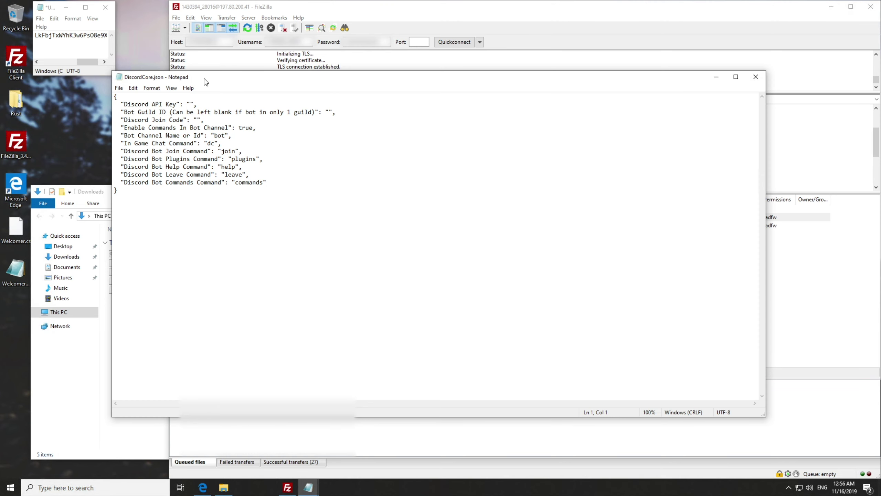
{"action": "left_click_drag", "start_coordinate": [206, 82], "coordinate": [209, 83]}
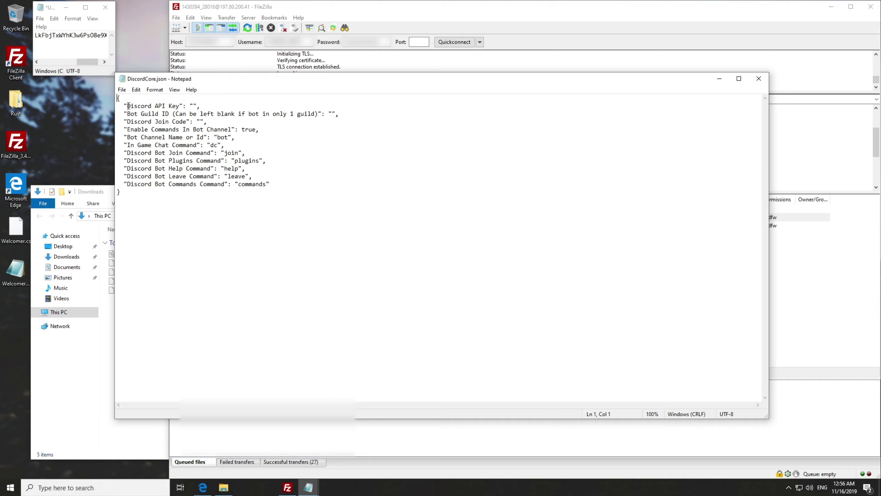
Paste the bot token into the empty Discord API Key value
{"action": "left_click_drag", "start_coordinate": [127, 106], "coordinate": [182, 106]}
{"action": "left_click", "coordinate": [191, 106]}
{"action": "key", "text": "ctrl+v"}
{"action": "left_click_drag", "start_coordinate": [127, 113], "coordinate": [339, 115]}
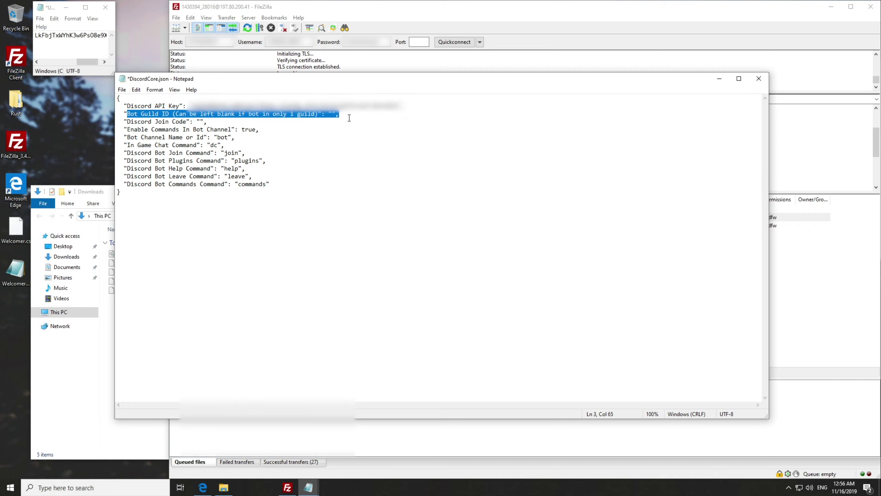
{"action": "left_click", "coordinate": [351, 115]}
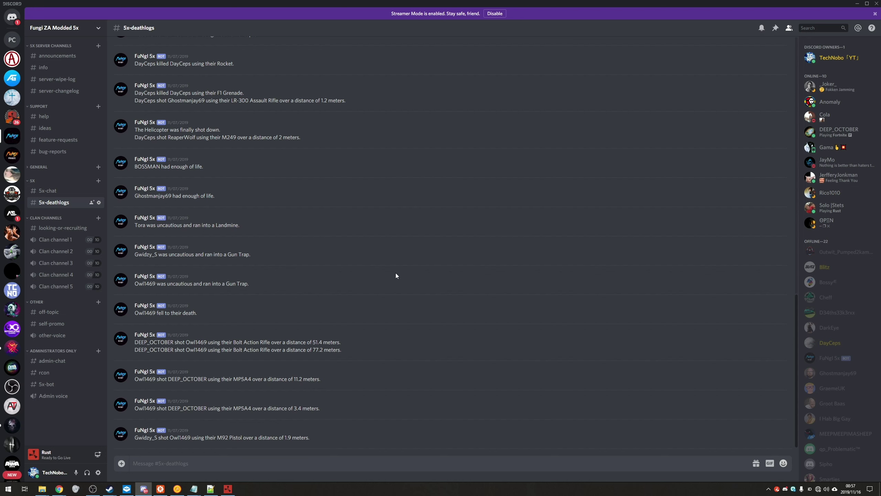
{"action": "right_click", "coordinate": [15, 137]}
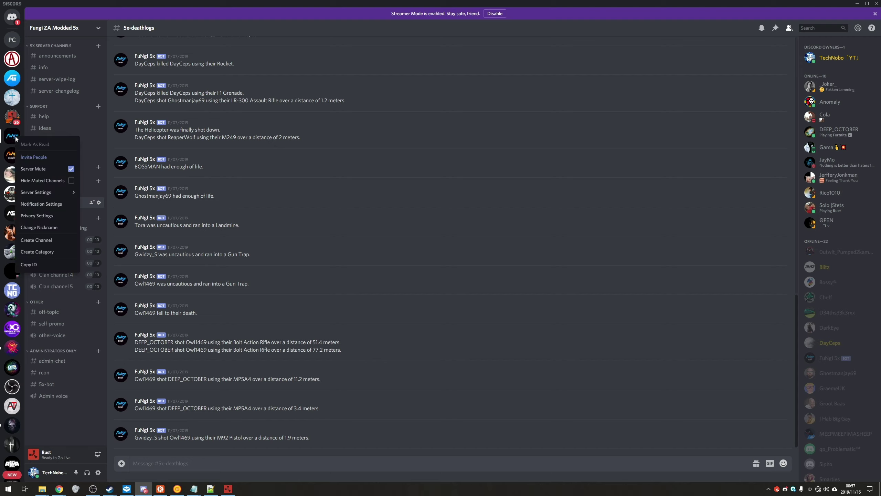
{"action": "left_click", "coordinate": [64, 265]}
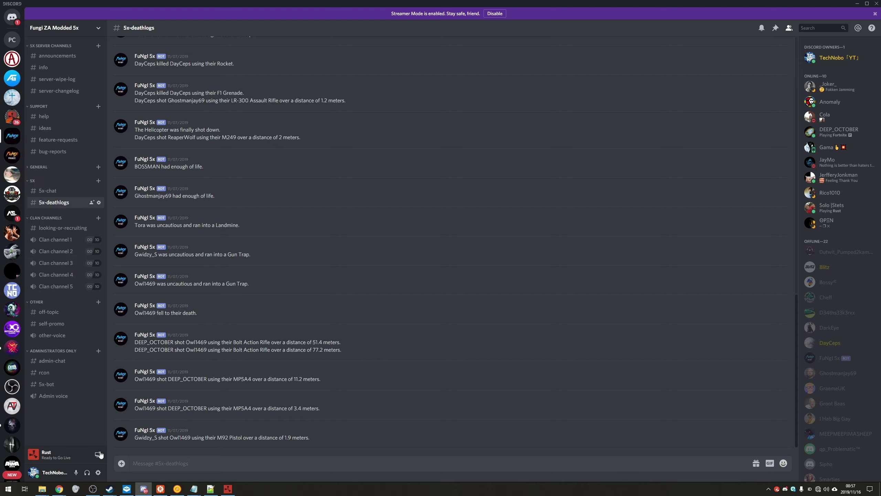
{"action": "left_click", "coordinate": [97, 473]}
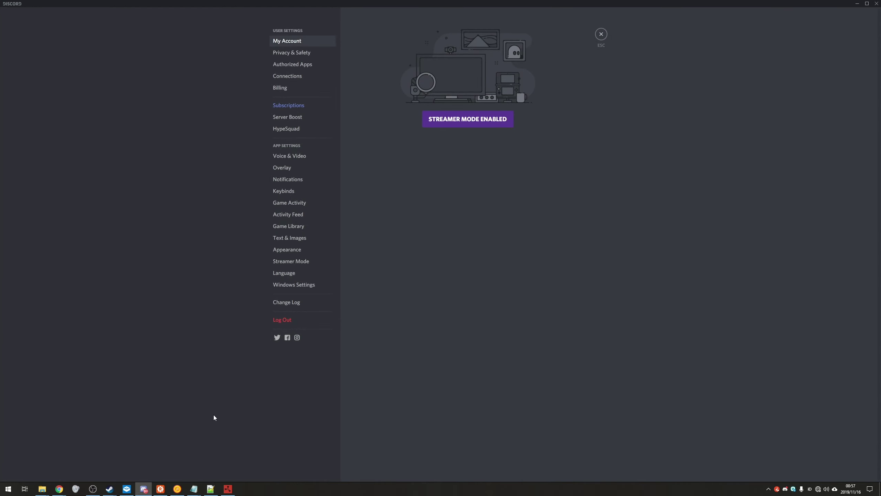
{"action": "left_click", "coordinate": [288, 249]}
{"action": "scroll", "coordinate": [382, 268], "scroll_direction": "down", "scroll_amount": 2}
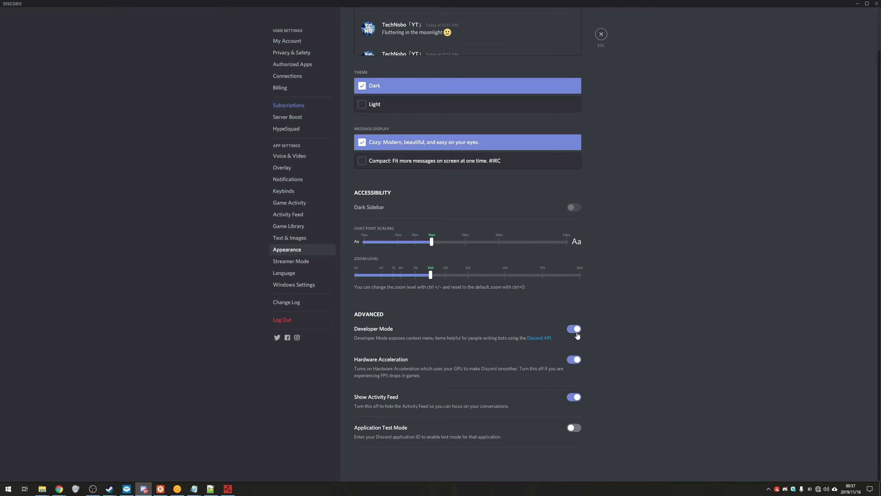
{"action": "left_click", "coordinate": [601, 34]}
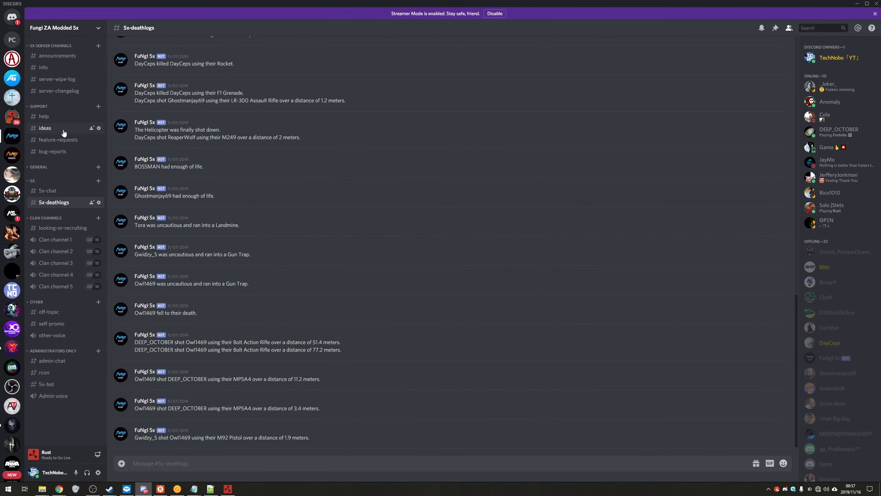
{"action": "right_click", "coordinate": [11, 139]}
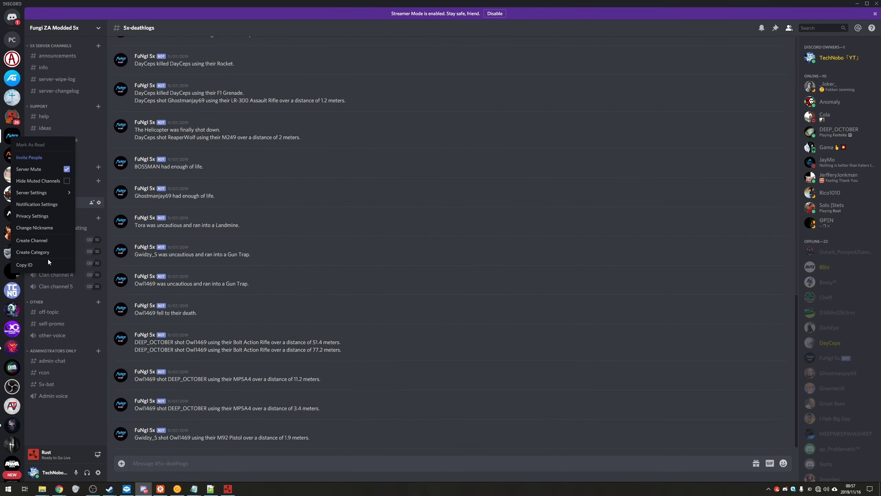
{"action": "left_click", "coordinate": [47, 266]}
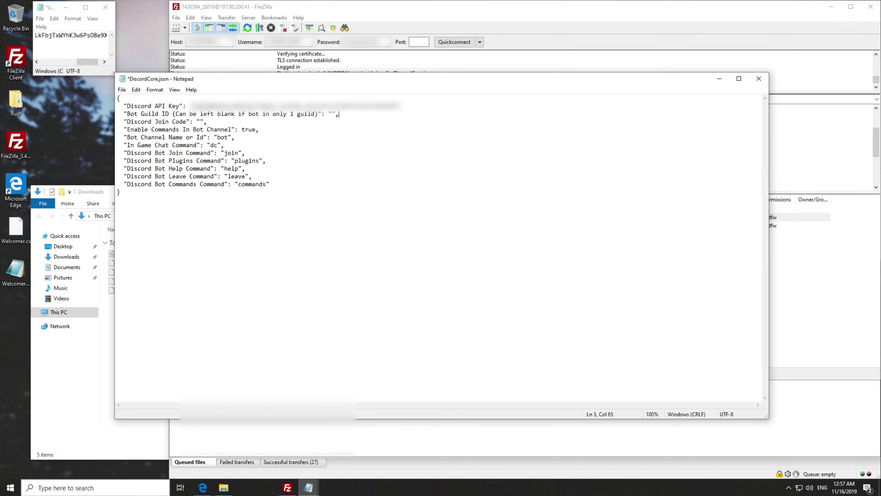
Paste the server ID into Bot Guild ID and the invite link into Discord Join Code
{"action": "left_click", "coordinate": [128, 113]}
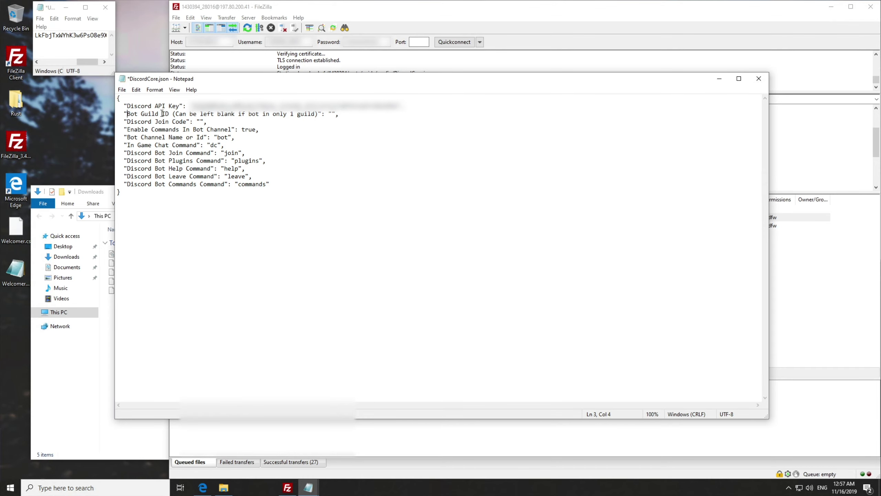
{"action": "left_click", "coordinate": [333, 114]}
{"action": "key", "text": "ctrl+v"}
{"action": "left_click_drag", "start_coordinate": [127, 122], "coordinate": [191, 121]}
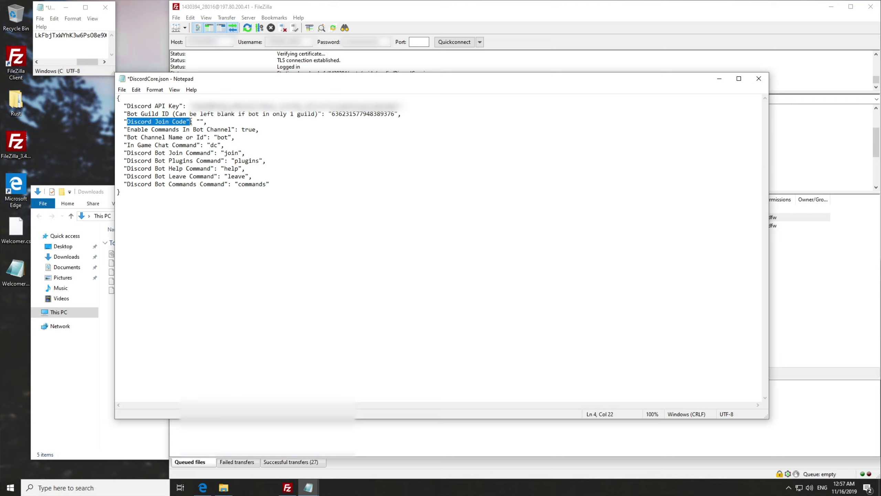
{"action": "left_click", "coordinate": [202, 121]}
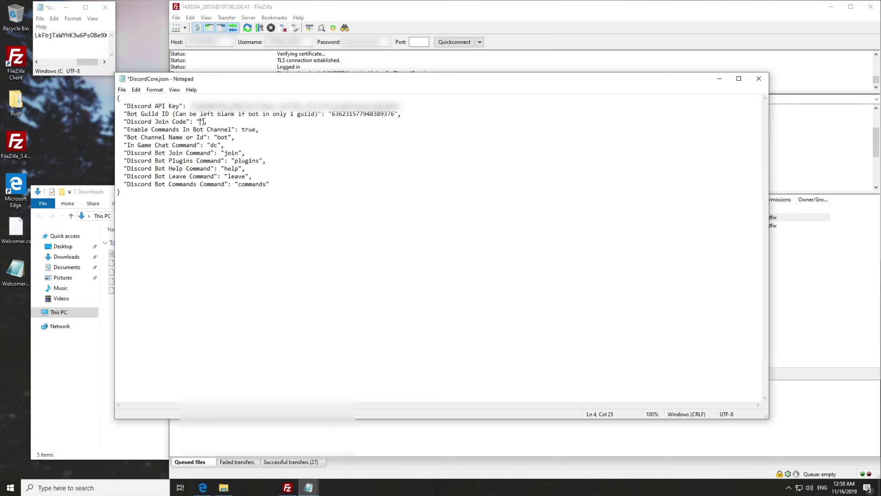
{"action": "key", "text": "ctrl+v"}
{"action": "left_click_drag", "start_coordinate": [201, 122], "coordinate": [291, 122]}
{"action": "left_click", "coordinate": [346, 135]}
Find the Enable Commands and Bot Channel Name or Id lines, placing the cursor in the channel value
{"action": "left_click_drag", "start_coordinate": [124, 129], "coordinate": [267, 127]}
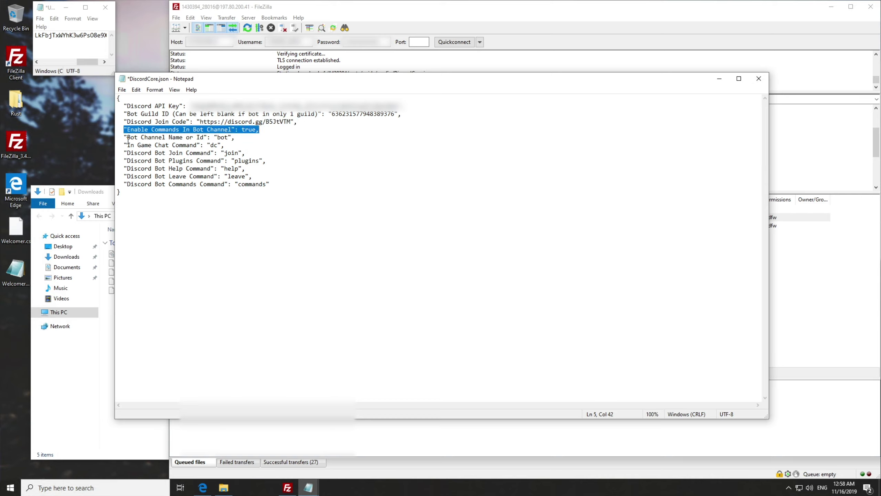
{"action": "left_click_drag", "start_coordinate": [125, 138], "coordinate": [253, 139]}
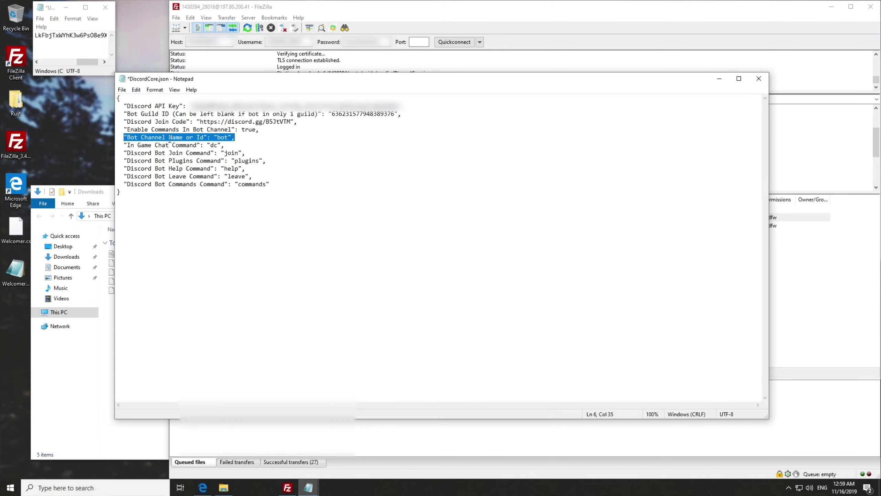
{"action": "left_click", "coordinate": [221, 136]}
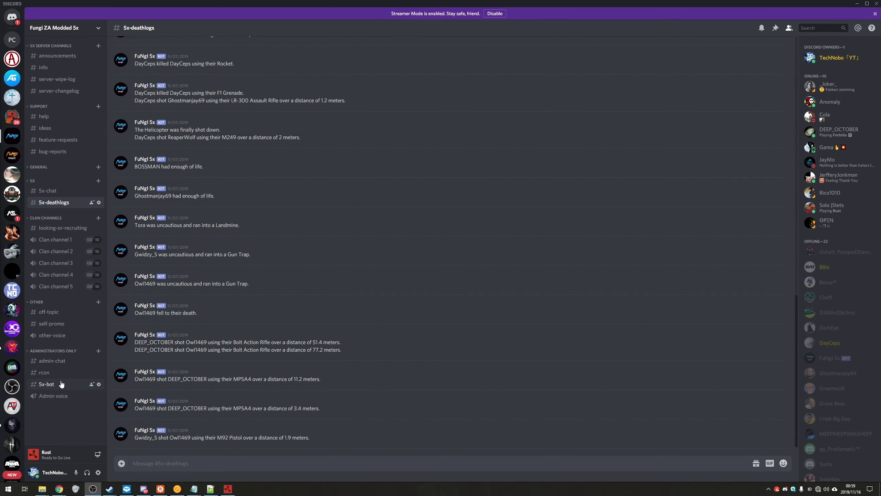
{"action": "left_click", "coordinate": [62, 383]}
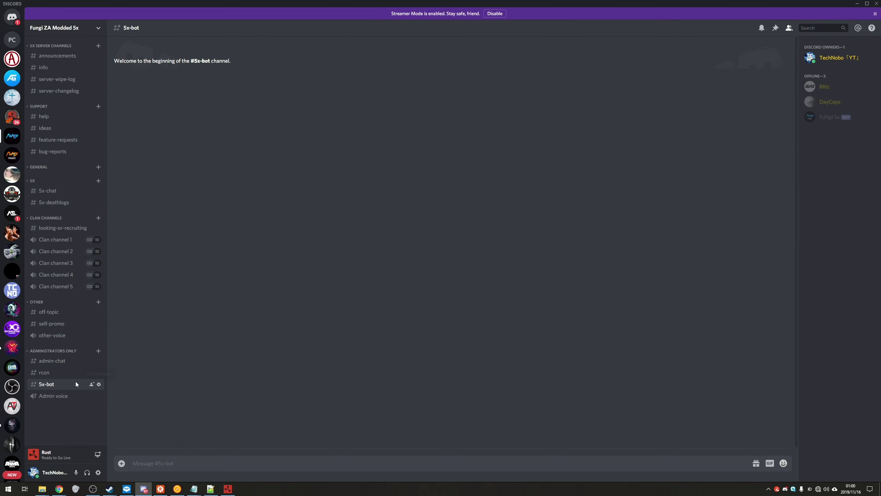
{"action": "right_click", "coordinate": [62, 385]}
{"action": "left_click", "coordinate": [93, 465]}
{"action": "left_click", "coordinate": [858, 3]}
{"action": "key", "text": "Left"}
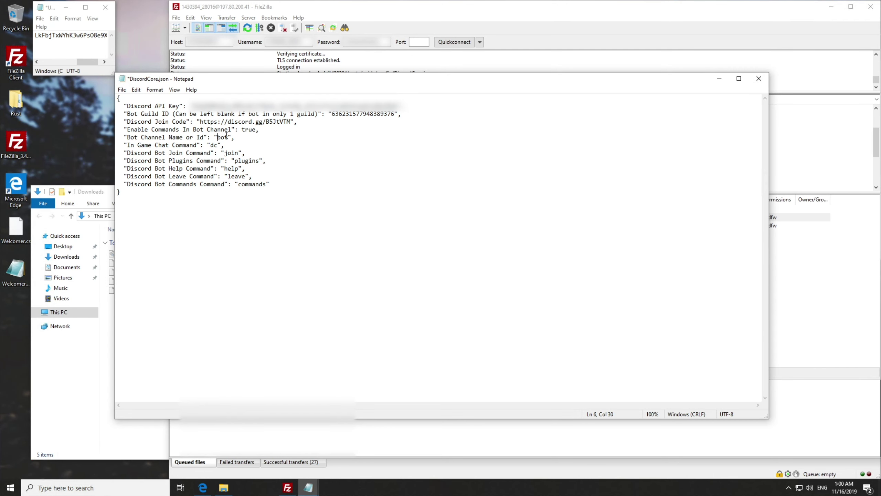
{"action": "double_click", "coordinate": [226, 137]}
{"action": "key", "text": "ctrl+v"}
{"action": "key", "text": "ctrl+s"}
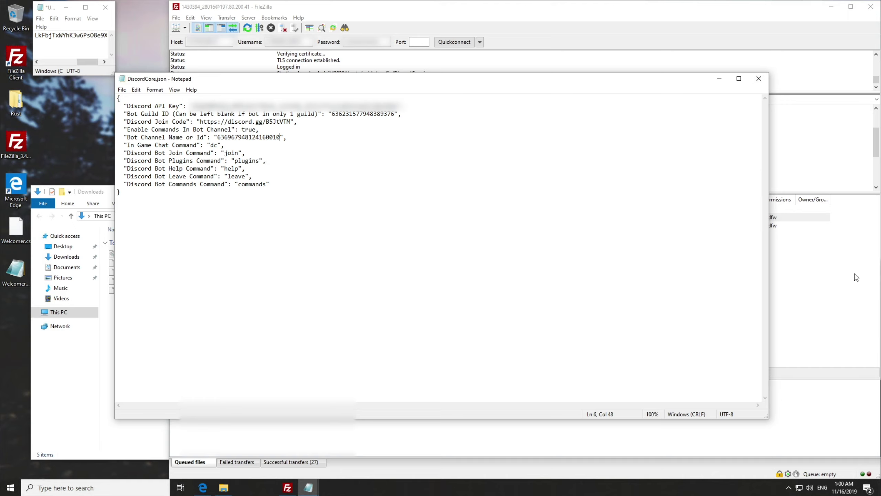
Overwrite the server's oxide/config DiscordCore.json with the edited 564-byte copy
{"action": "left_click", "coordinate": [759, 78]}
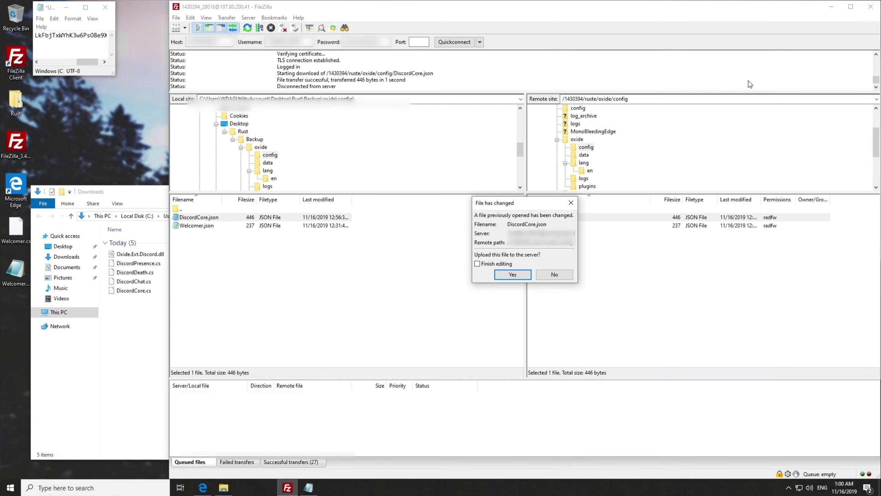
{"action": "left_click", "coordinate": [548, 274]}
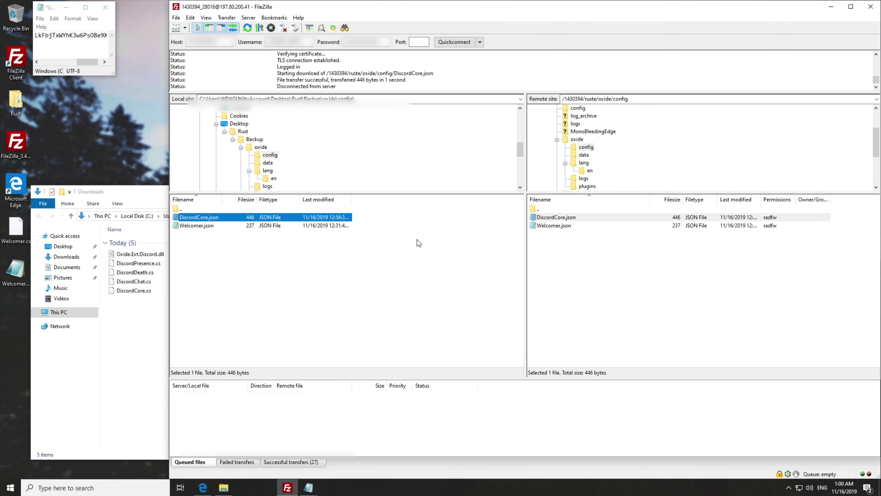
{"action": "left_click_drag", "start_coordinate": [226, 220], "coordinate": [572, 249]}
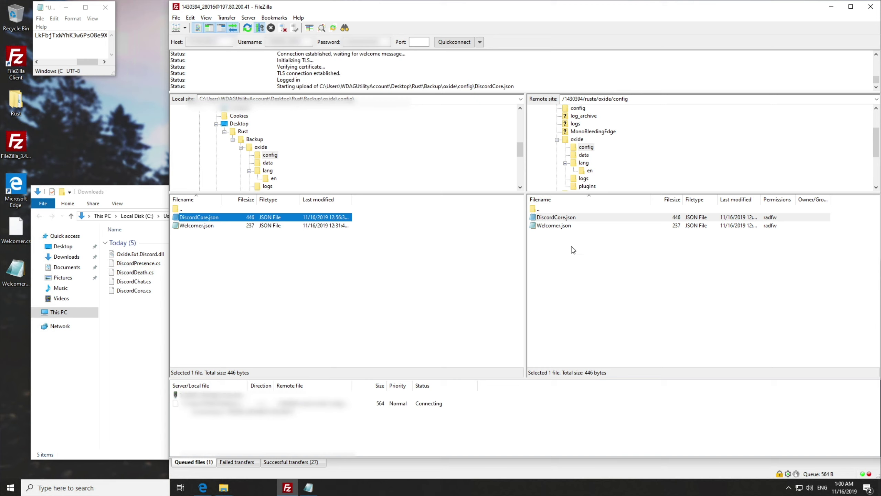
{"action": "left_click", "coordinate": [623, 300]}
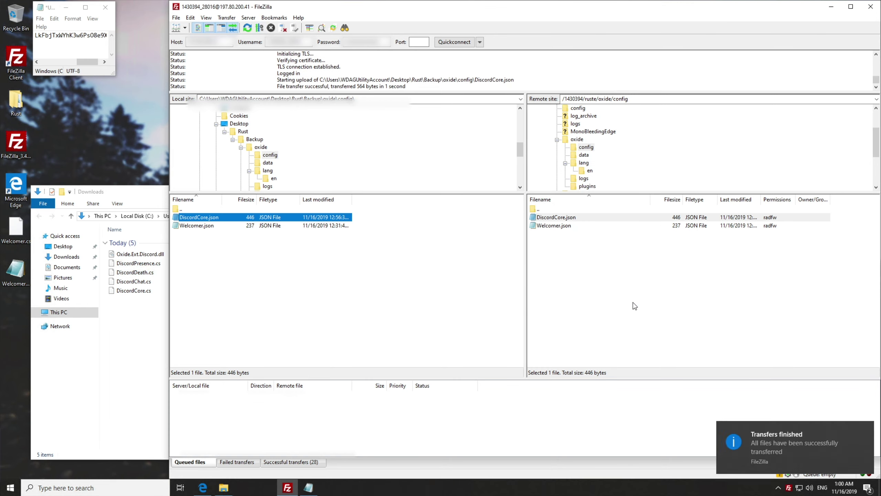
{"action": "left_click", "coordinate": [60, 11]}
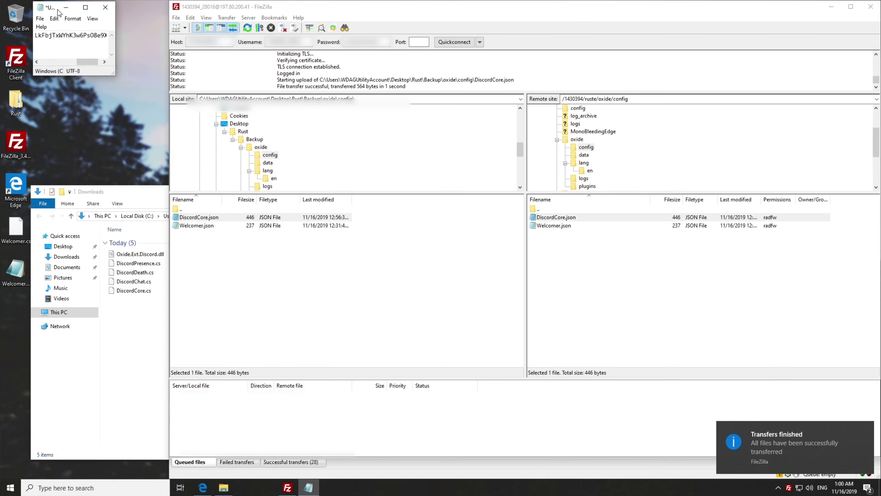
{"action": "left_click", "coordinate": [64, 8]}
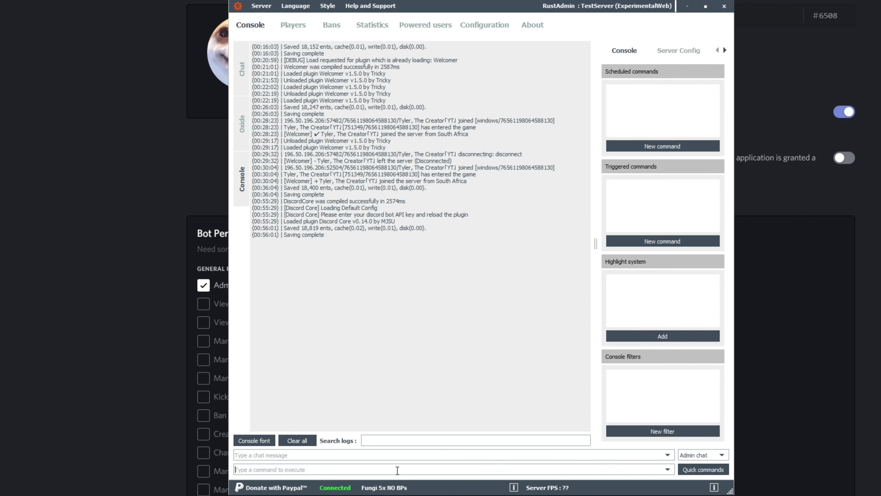
Run oxide.reload DiscordCore and highlight the API key prompt lines in the console
{"action": "type", "text": "oxide.reload Disc"}
{"action": "type", "text": "ordCore"}
{"action": "key", "text": "Return"}
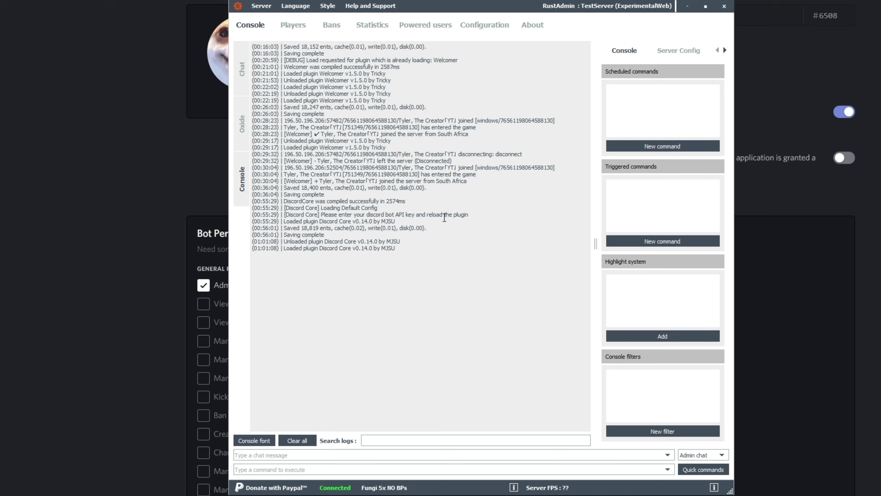
{"action": "left_click_drag", "start_coordinate": [471, 217], "coordinate": [200, 206]}
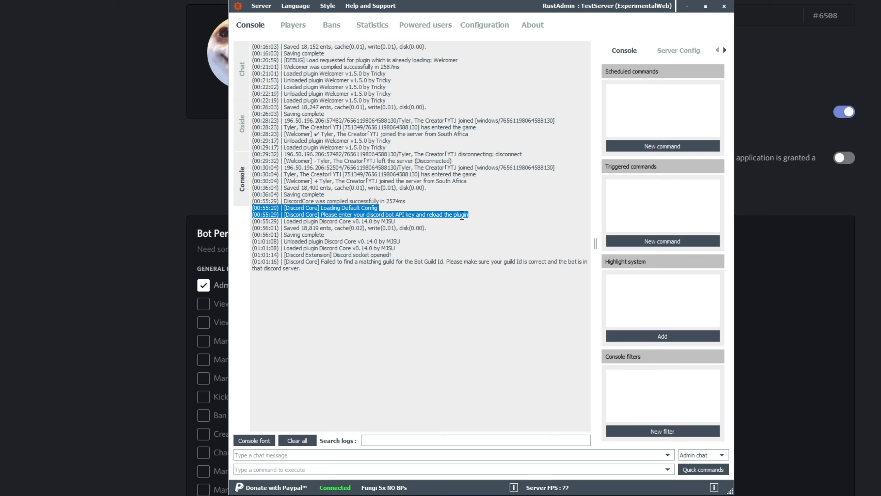
Highlight the console warning that no guild matches the Bot Guild Id
{"action": "left_click_drag", "start_coordinate": [301, 268], "coordinate": [238, 256]}
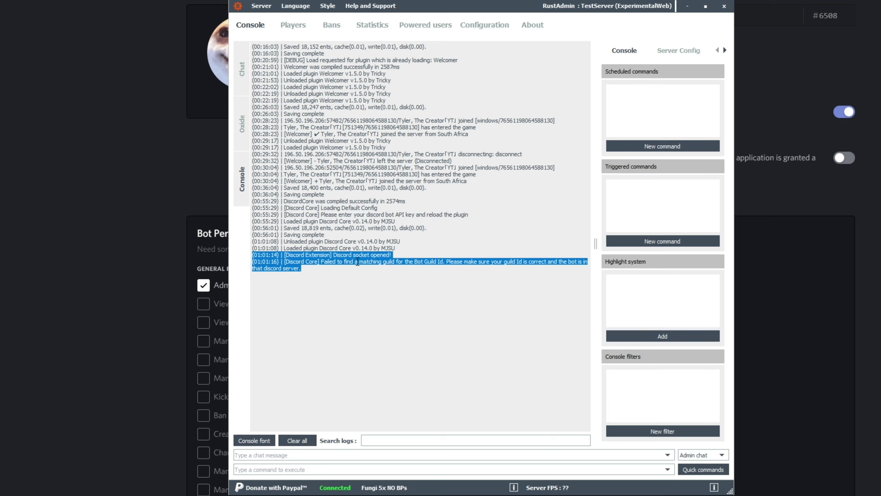
{"action": "left_click_drag", "start_coordinate": [334, 260], "coordinate": [236, 258]}
{"action": "left_click", "coordinate": [404, 253]}
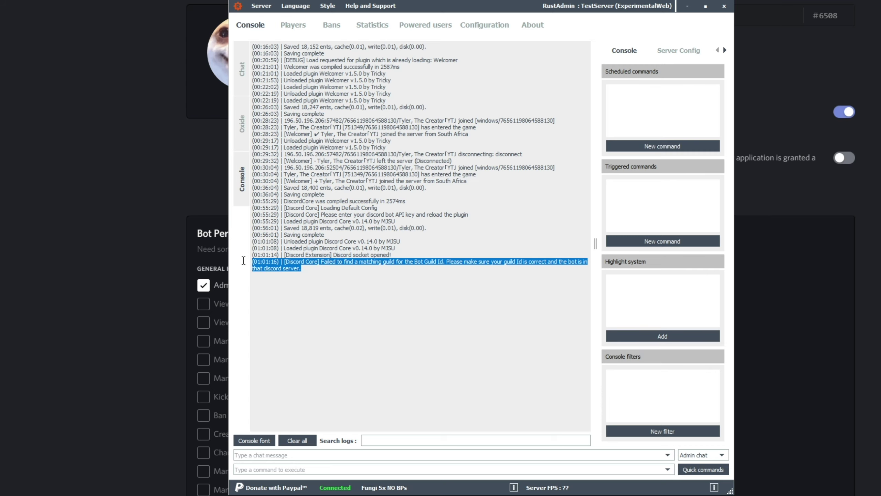
{"action": "left_click", "coordinate": [350, 297]}
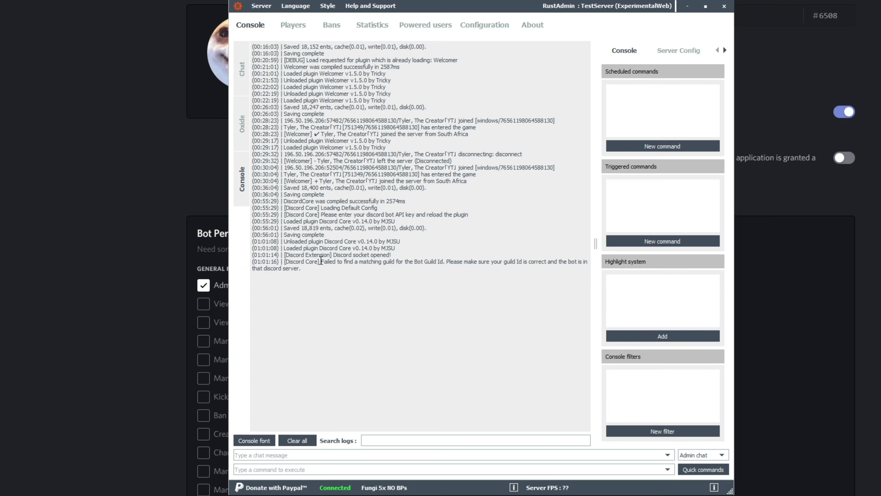
{"action": "left_click_drag", "start_coordinate": [320, 261], "coordinate": [483, 261]}
{"action": "left_click", "coordinate": [483, 262]}
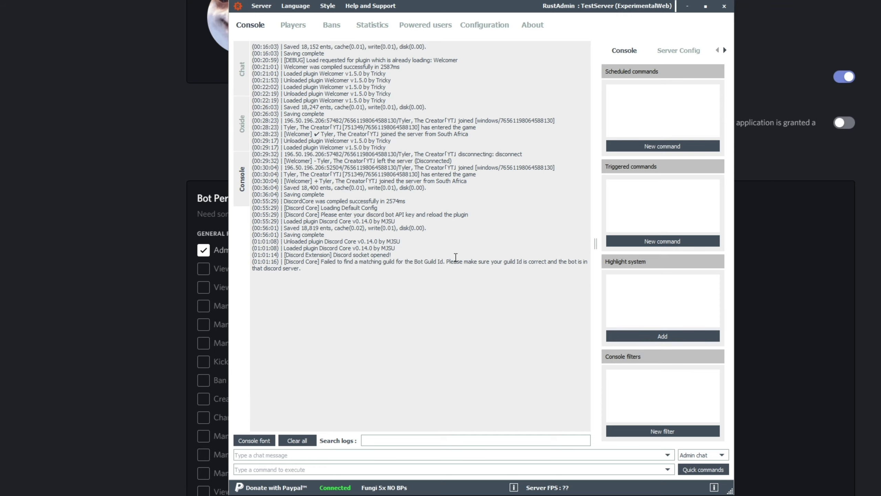
Bring up the OAuth2 invite URL notes and review its &permissions=8 part
{"action": "key", "text": "alt+Tab"}
{"action": "left_click", "coordinate": [642, 308]}
{"action": "left_click", "coordinate": [467, 285]}
{"action": "left_click_drag", "start_coordinate": [573, 226], "coordinate": [573, 221]}
{"action": "left_click_drag", "start_coordinate": [619, 253], "coordinate": [505, 248]}
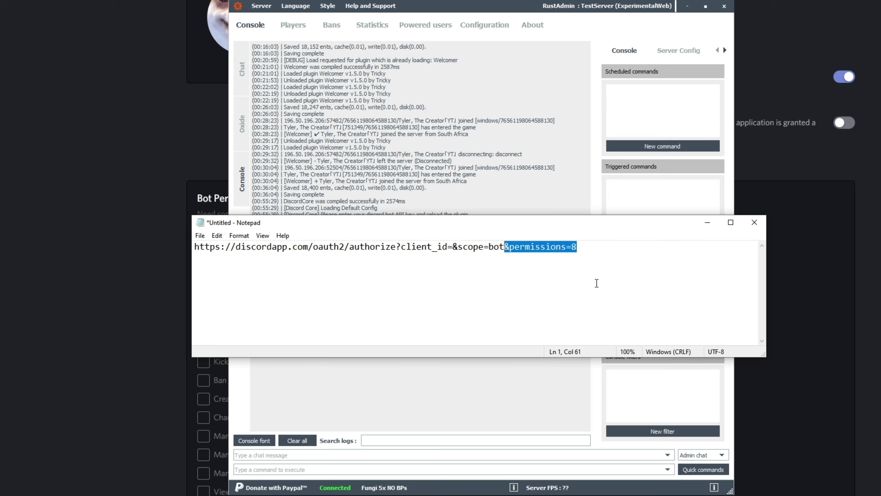
{"action": "left_click", "coordinate": [602, 262]}
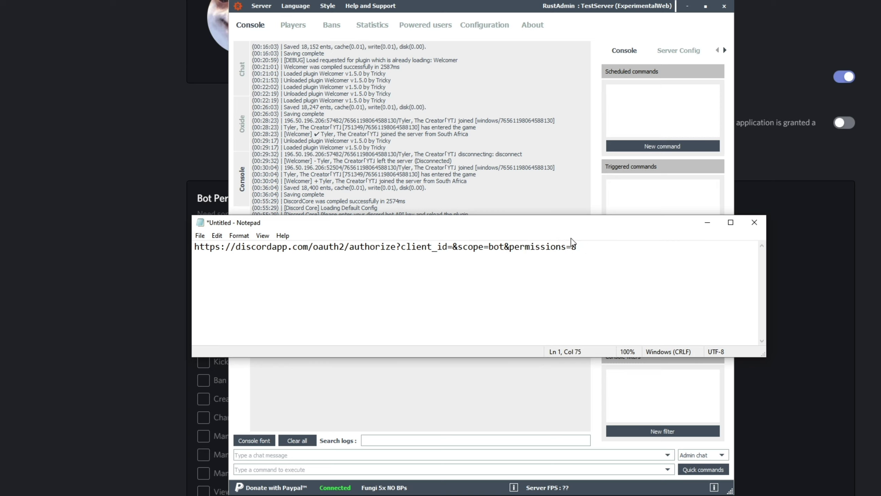
Copy the bot's client ID from General Information for after client_id= in the URL
{"action": "left_click", "coordinate": [190, 236]}
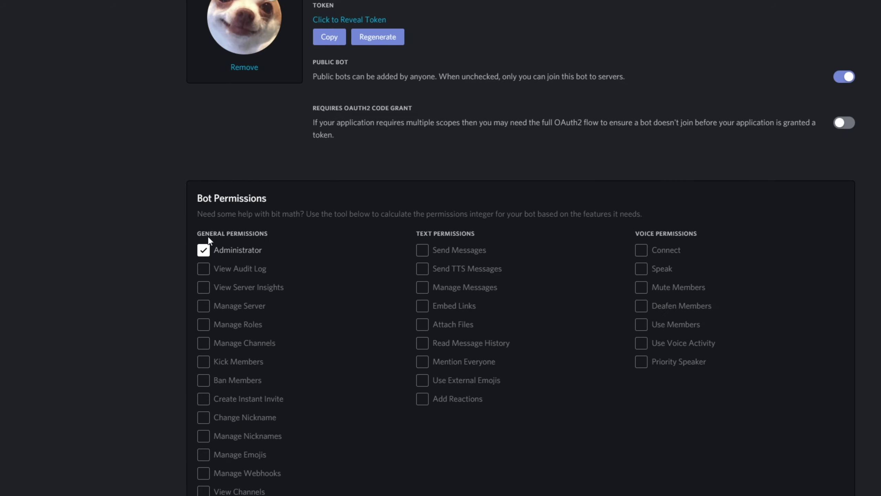
{"action": "key", "text": "alt+Tab"}
{"action": "left_click", "coordinate": [453, 247]}
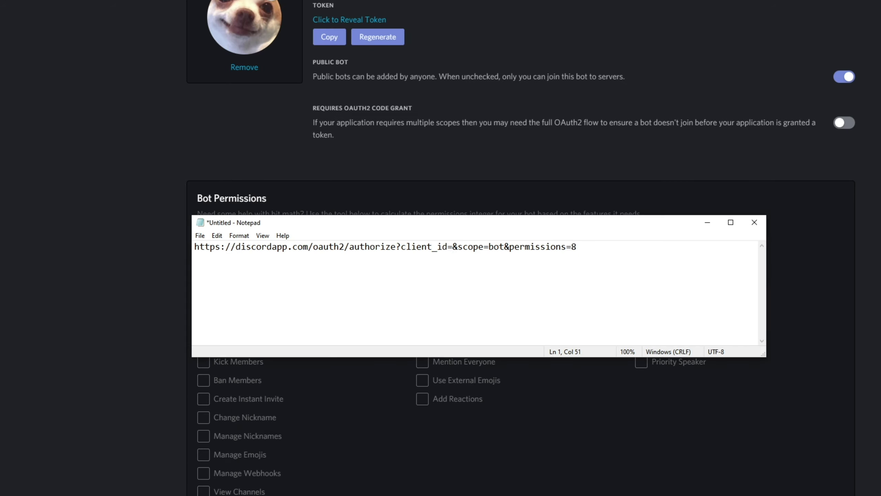
{"action": "key", "text": "alt+Tab"}
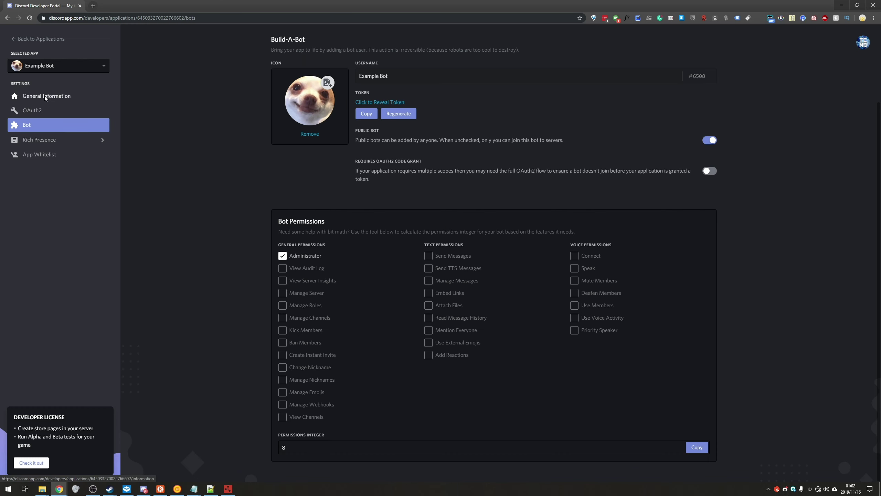
{"action": "left_click", "coordinate": [47, 97]}
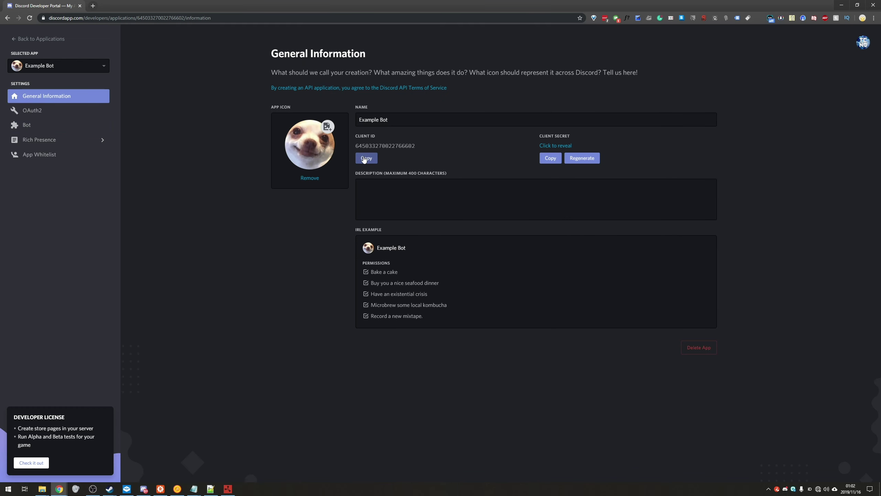
{"action": "left_click", "coordinate": [367, 159]}
{"action": "key", "text": "alt+Tab"}
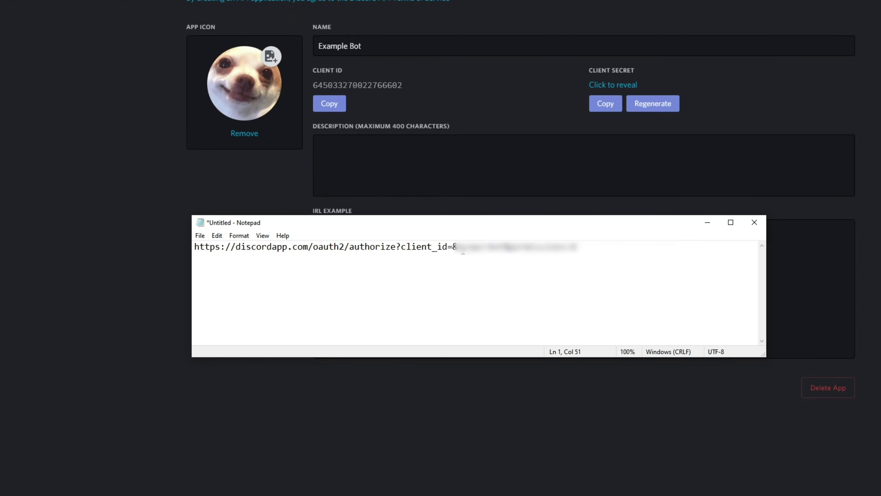
Authorize Example Bot for Fungi ZA Modded 5x and confirm its online profile in #general
{"action": "key", "text": "ctrl+a"}
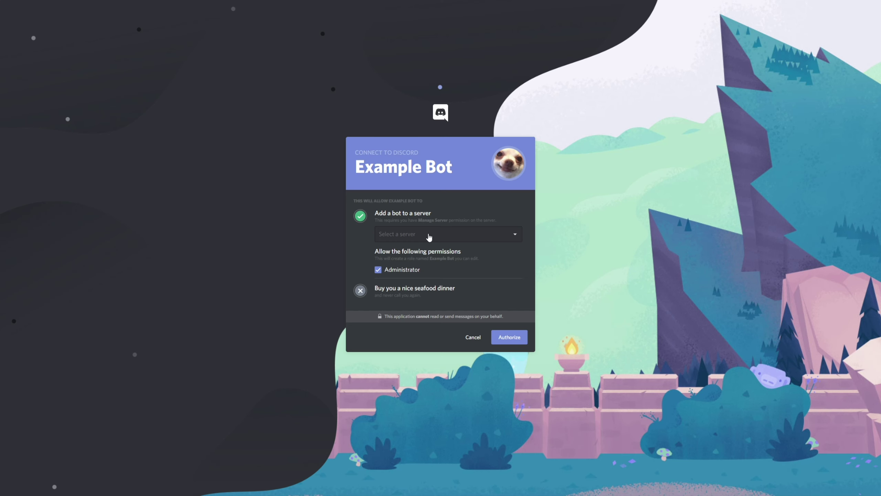
{"action": "left_click", "coordinate": [424, 239]}
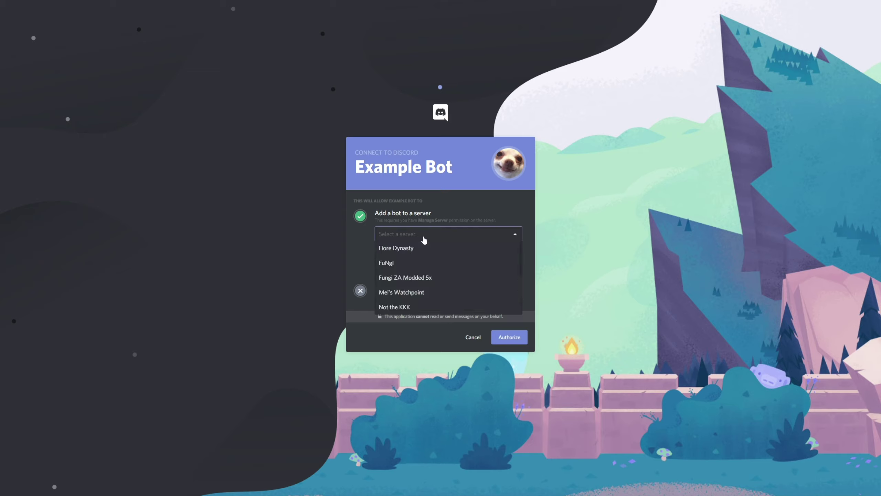
{"action": "left_click", "coordinate": [429, 275]}
{"action": "left_click", "coordinate": [515, 342]}
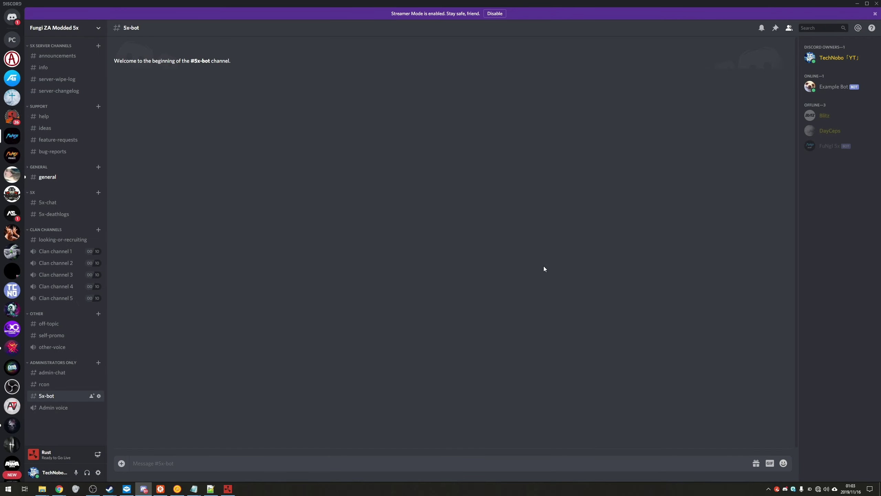
{"action": "left_click", "coordinate": [48, 176]}
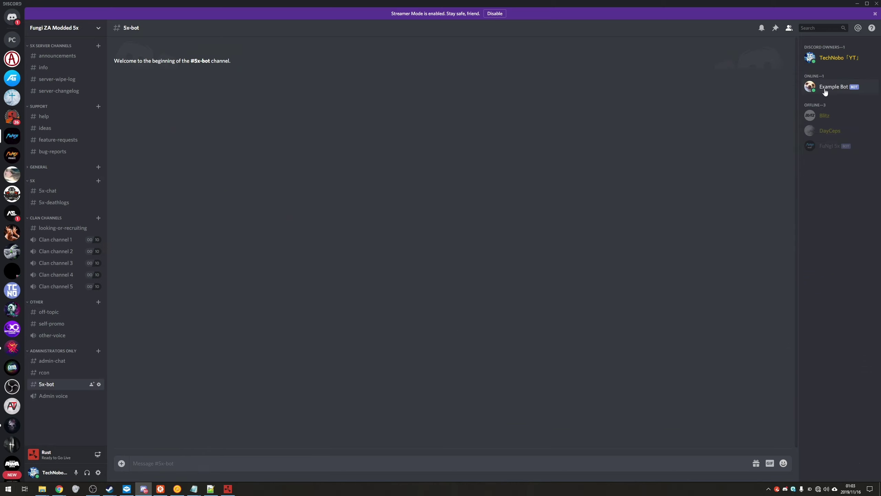
{"action": "left_click", "coordinate": [825, 88]}
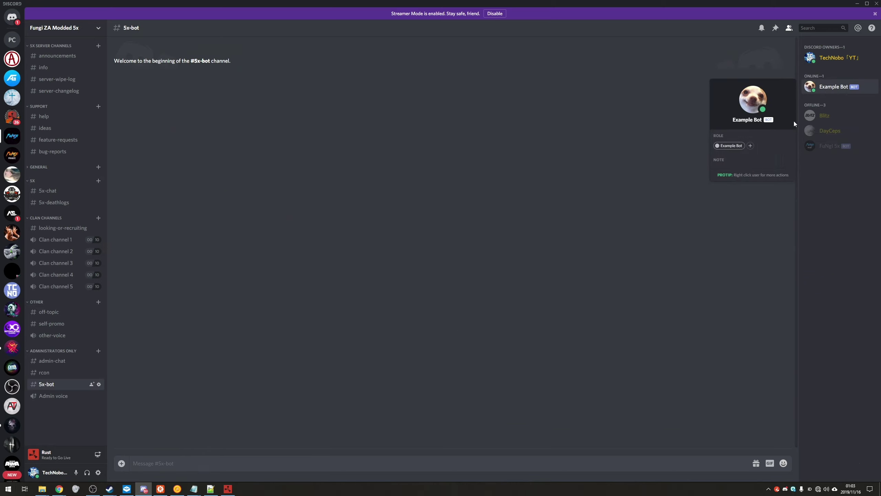
{"action": "left_click", "coordinate": [820, 76]}
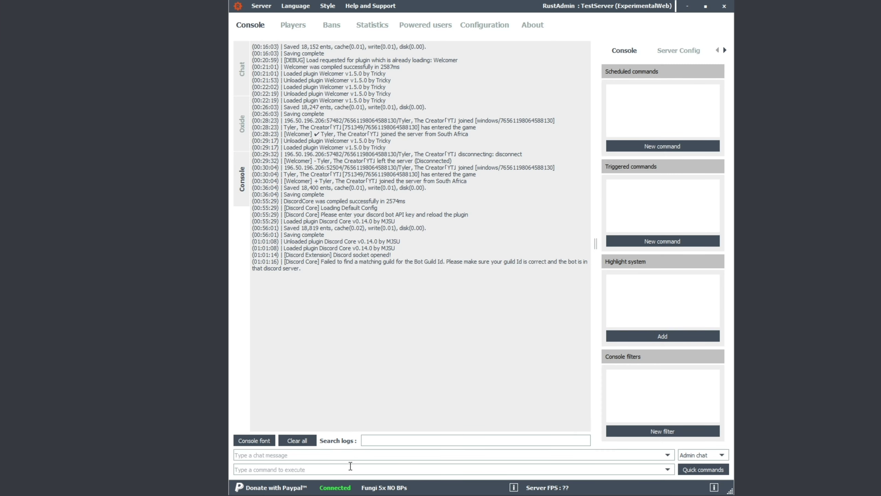
Run oxide.reload DiscordCore and confirm the bot connected to the Fungi ZA Modded 5x server
{"action": "key", "text": "ctrl+v"}
{"action": "key", "text": "Return"}
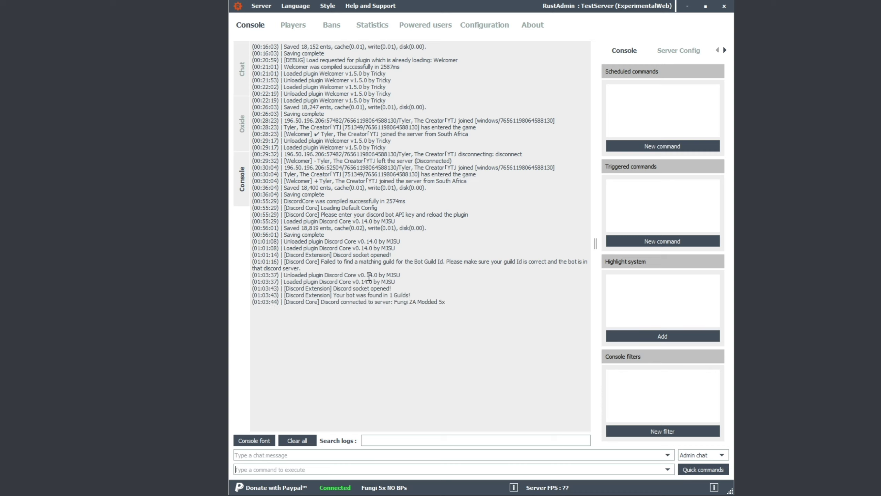
{"action": "left_click_drag", "start_coordinate": [335, 296], "coordinate": [417, 293]}
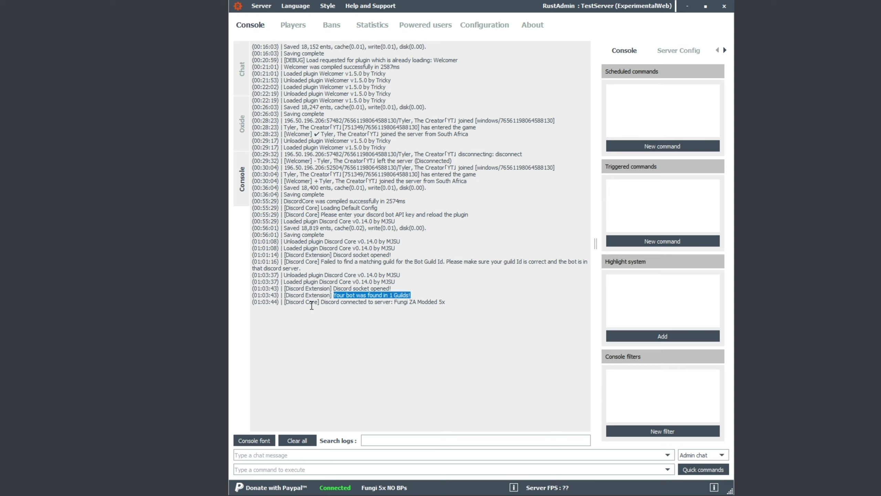
{"action": "left_click_drag", "start_coordinate": [321, 301], "coordinate": [469, 304]}
{"action": "left_click", "coordinate": [468, 305]}
{"action": "left_click_drag", "start_coordinate": [395, 302], "coordinate": [475, 302]}
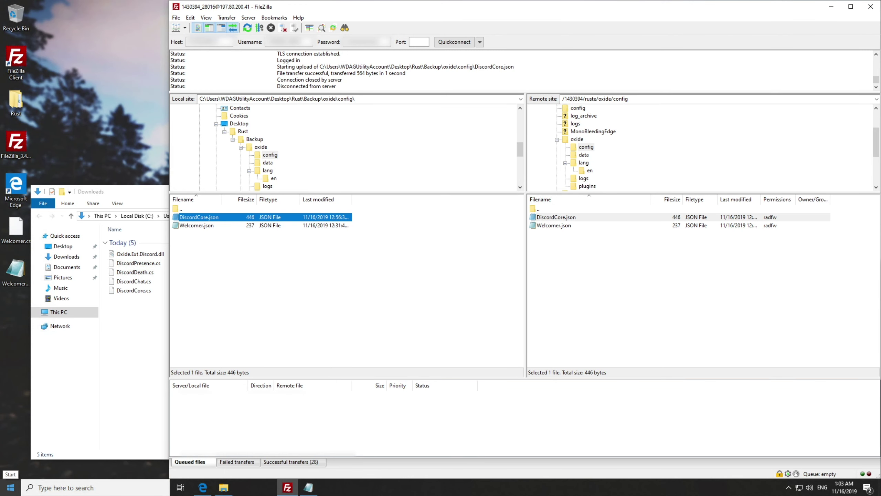
Upload DiscordChat.cs, DiscordDeath.cs and DiscordPresence.cs to the server's oxide/plugins folder
{"action": "left_click", "coordinate": [333, 257]}
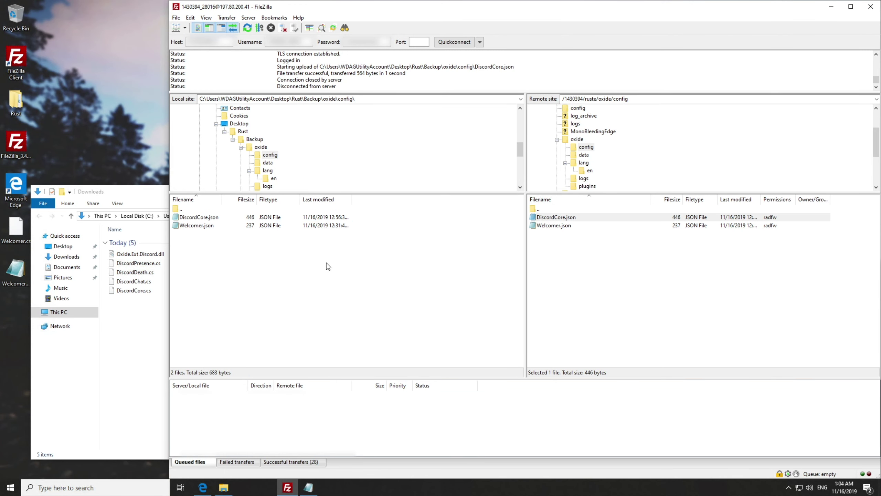
{"action": "left_click", "coordinate": [135, 312]}
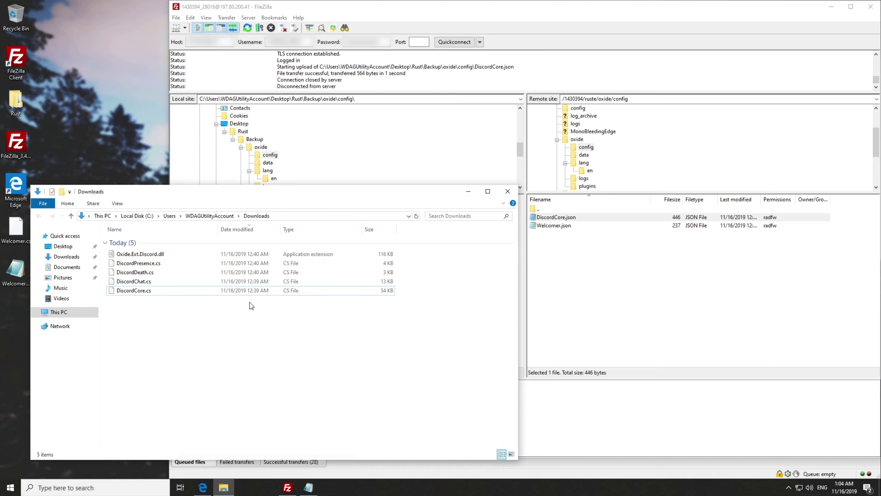
{"action": "double_click", "coordinate": [562, 211]}
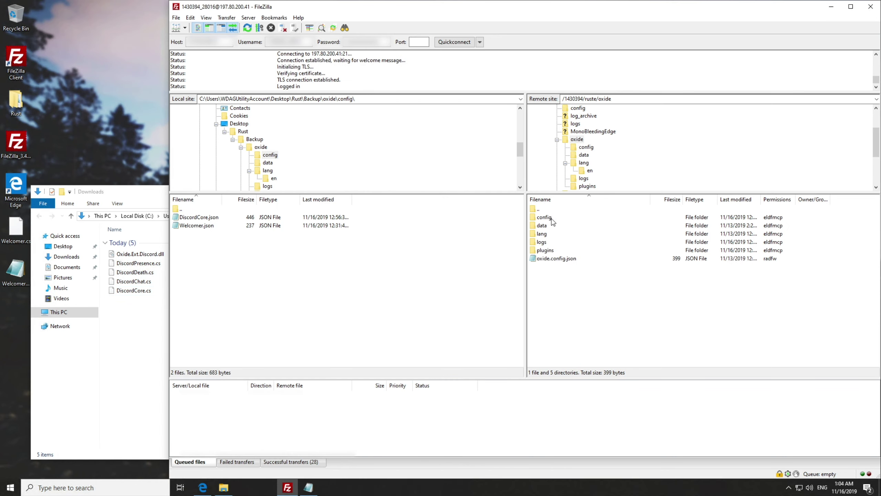
{"action": "double_click", "coordinate": [545, 250]}
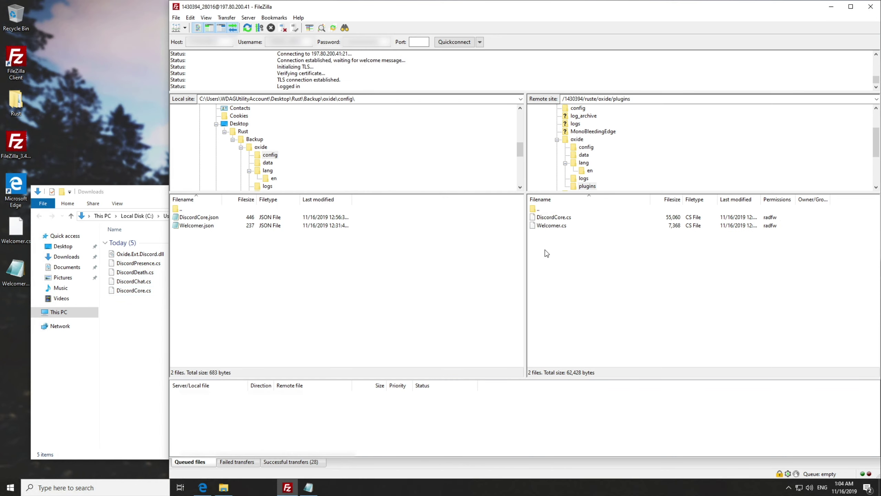
{"action": "left_click", "coordinate": [138, 282]}
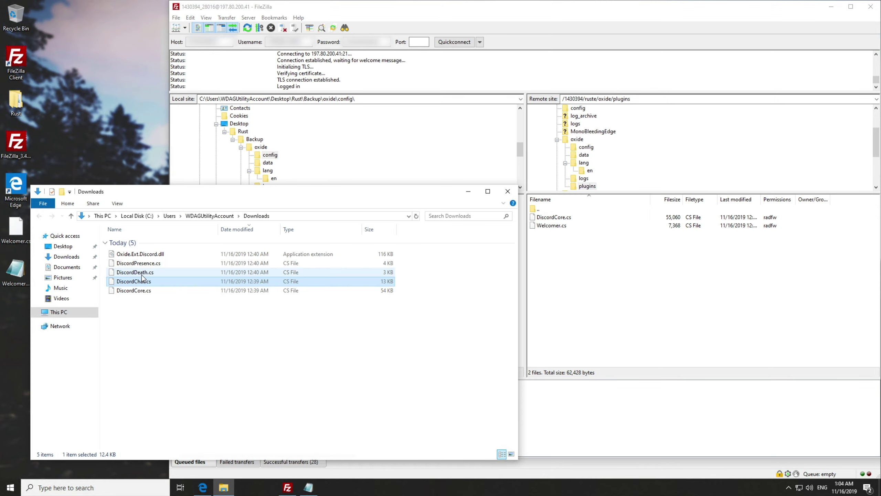
{"action": "left_click", "coordinate": [171, 273], "text": "ctrl"}
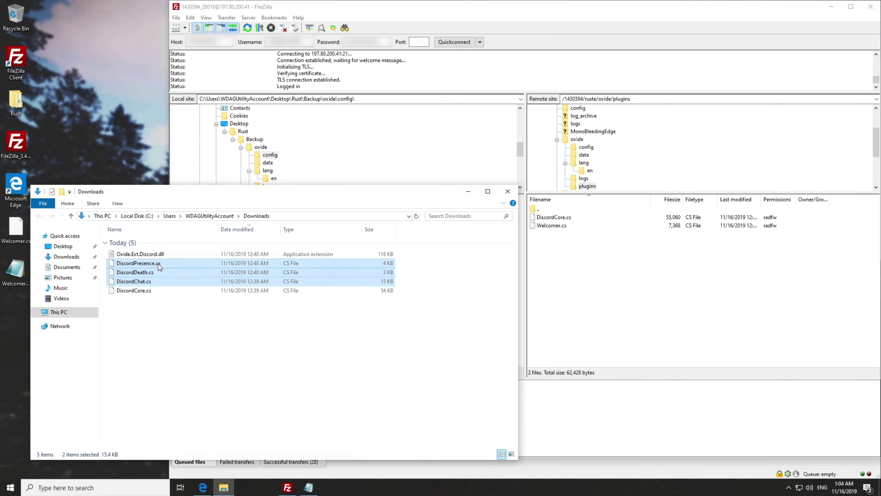
{"action": "left_click_drag", "start_coordinate": [158, 267], "coordinate": [617, 255]}
Download DiscordChat.json, DiscordDeath.json and DiscordPresence.json from oxide/config to the local Backup config folder
{"action": "left_click", "coordinate": [645, 287]}
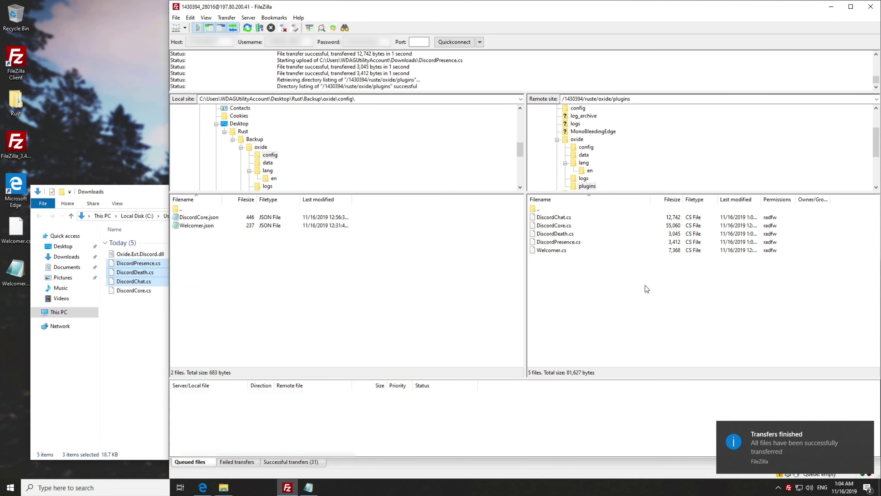
{"action": "double_click", "coordinate": [540, 209]}
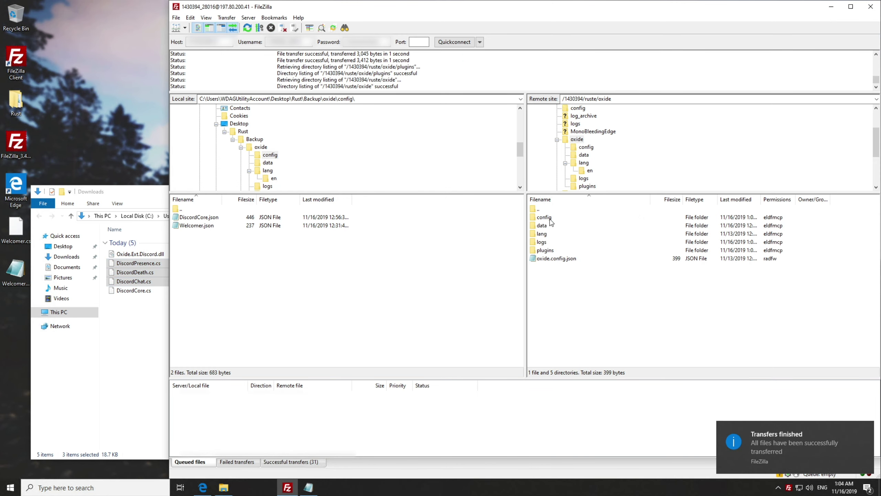
{"action": "double_click", "coordinate": [548, 217]}
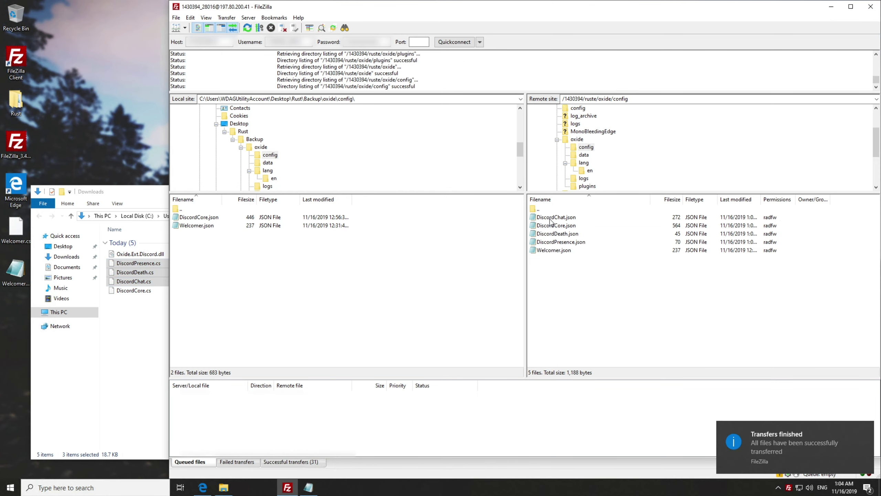
{"action": "left_click", "coordinate": [571, 218]}
{"action": "left_click", "coordinate": [574, 234], "text": "ctrl"}
{"action": "left_click", "coordinate": [583, 243], "text": "ctrl"}
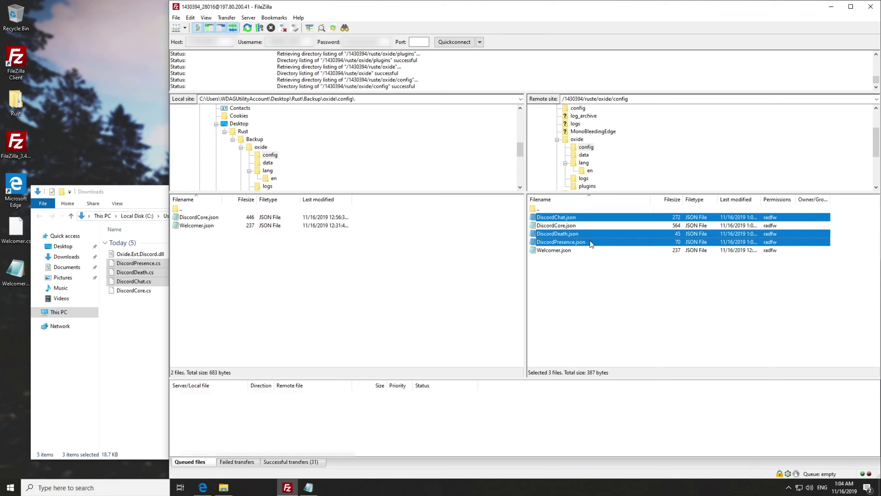
{"action": "left_click_drag", "start_coordinate": [591, 243], "coordinate": [418, 281]}
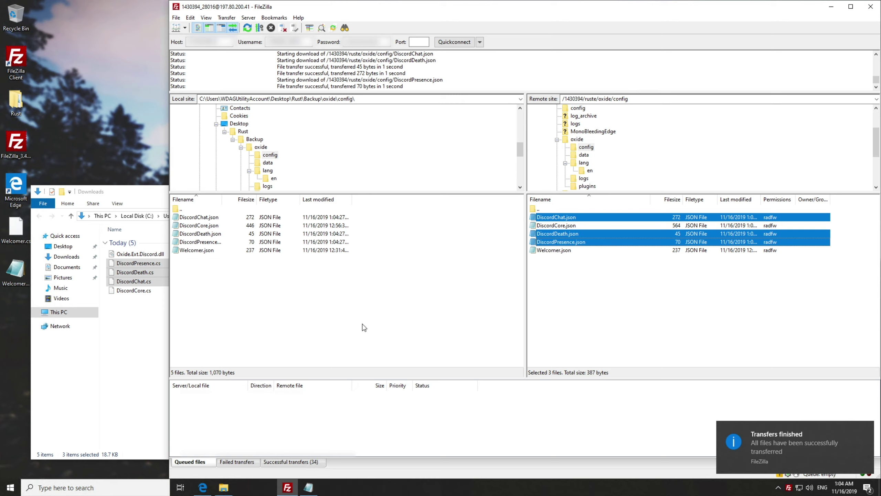
Open the local DiscordPresence.json in Notepad and locate the Presence Text format setting
{"action": "left_click", "coordinate": [206, 242]}
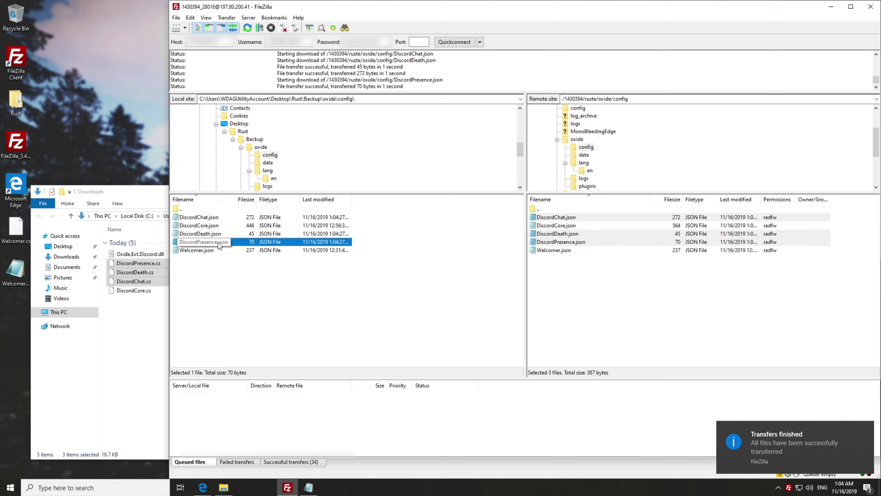
{"action": "left_click_drag", "start_coordinate": [222, 200], "coordinate": [240, 200]}
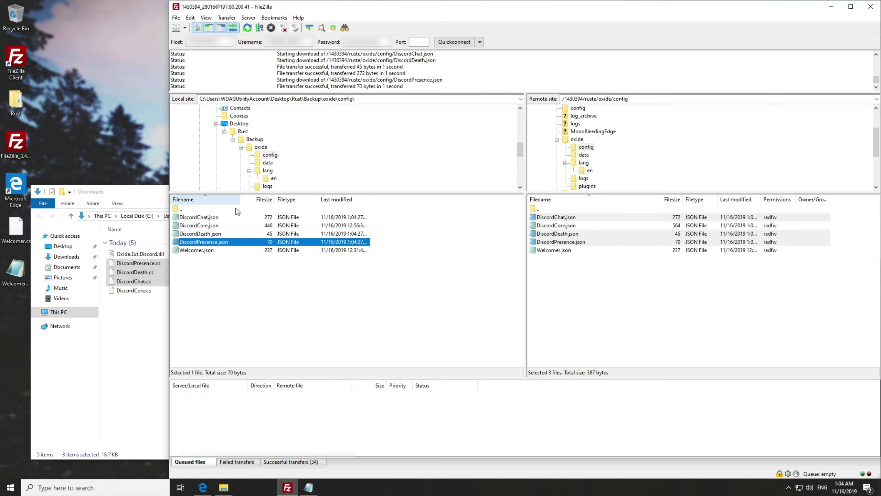
{"action": "right_click", "coordinate": [224, 242]}
{"action": "left_click", "coordinate": [243, 267]}
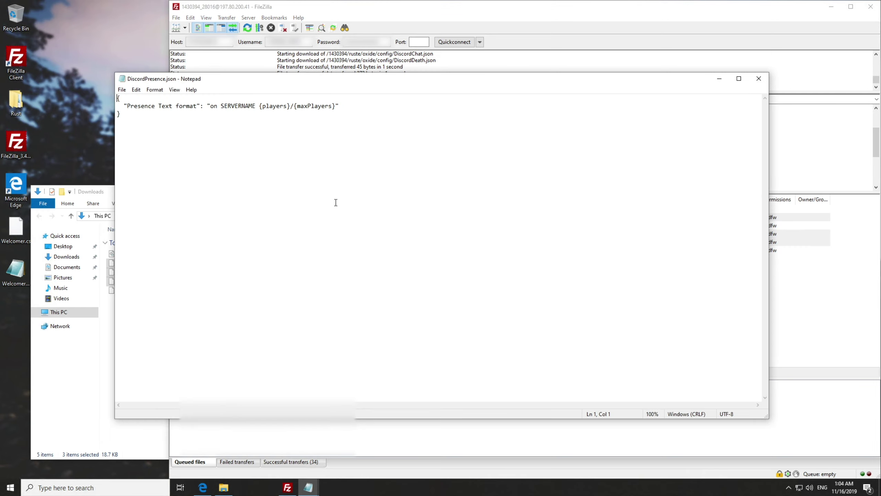
{"action": "key", "text": "ctrl+a"}
{"action": "left_click", "coordinate": [239, 197]}
{"action": "left_click_drag", "start_coordinate": [124, 106], "coordinate": [339, 106]}
{"action": "left_click", "coordinate": [195, 106]}
{"action": "left_click_drag", "start_coordinate": [201, 105], "coordinate": [120, 106]}
{"action": "left_click_drag", "start_coordinate": [210, 106], "coordinate": [336, 104]}
{"action": "left_click", "coordinate": [375, 123]}
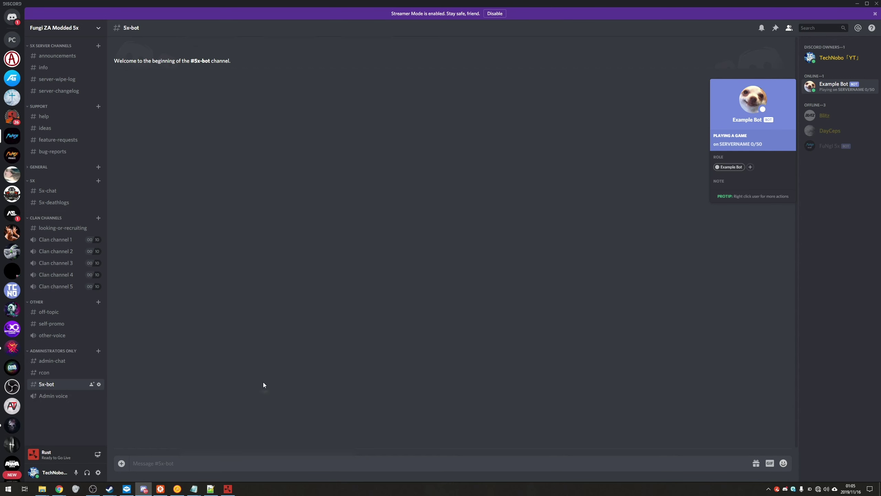
Replace the Presence Text format value with [{players}/{maxPlayers} Players] and save the file
{"action": "left_click_drag", "start_coordinate": [211, 106], "coordinate": [256, 107]}
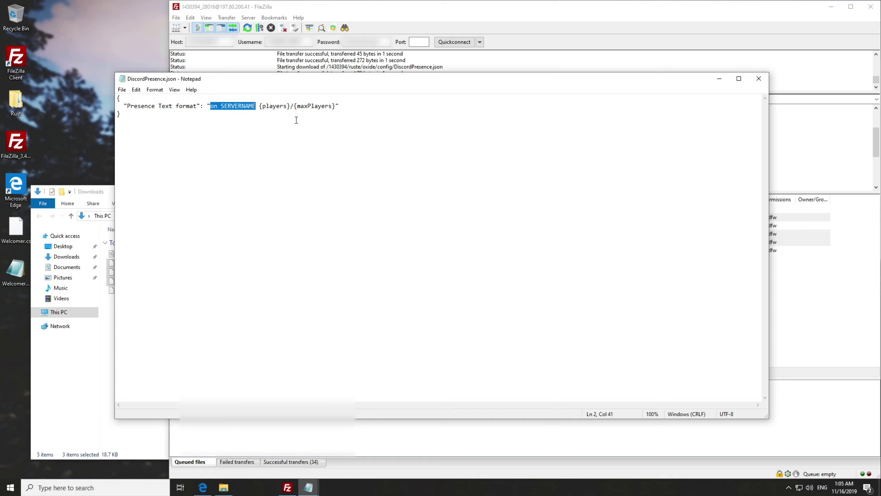
{"action": "left_click", "coordinate": [266, 121]}
{"action": "key", "text": "Right"}
{"action": "key", "text": "Right"}
{"action": "key", "text": "Right"}
{"action": "key", "text": "Right"}
{"action": "key", "text": "Right"}
{"action": "key", "text": "Right"}
{"action": "key", "text": "Right"}
{"action": "key", "text": "Right"}
{"action": "key", "text": "ctrl+shift+Left"}
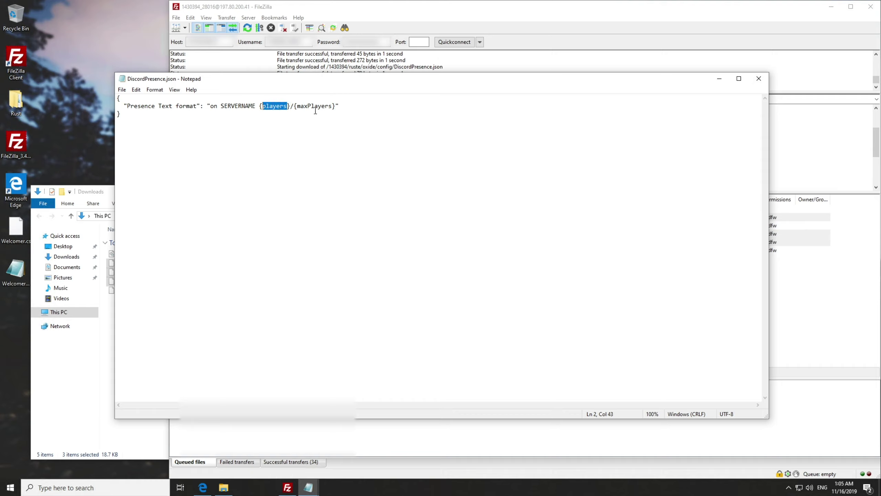
{"action": "left_click_drag", "start_coordinate": [297, 104], "coordinate": [332, 105]}
{"action": "left_click_drag", "start_coordinate": [335, 106], "coordinate": [210, 106]}
{"action": "type", "text": "[{players}/{maxPlayers} Players]"}
{"action": "key", "text": "ctrl+s"}
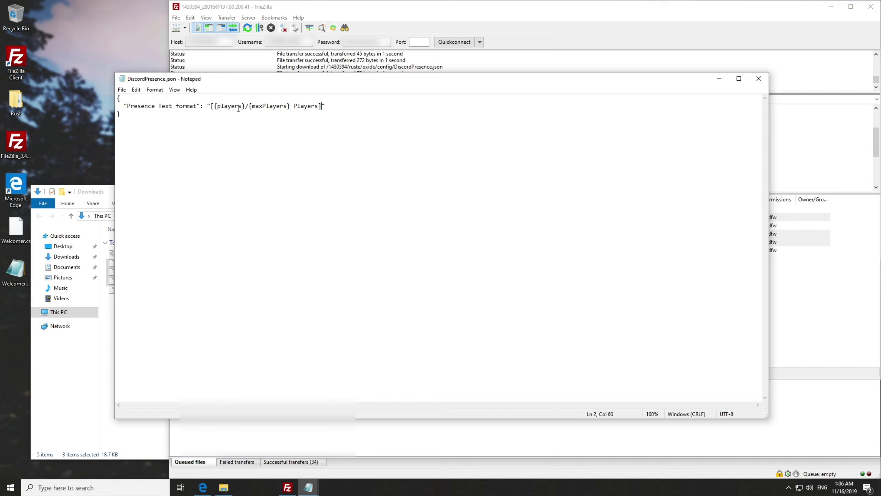
{"action": "left_click_drag", "start_coordinate": [216, 106], "coordinate": [319, 106]}
{"action": "key", "text": "Down"}
{"action": "left_click", "coordinate": [320, 106]}
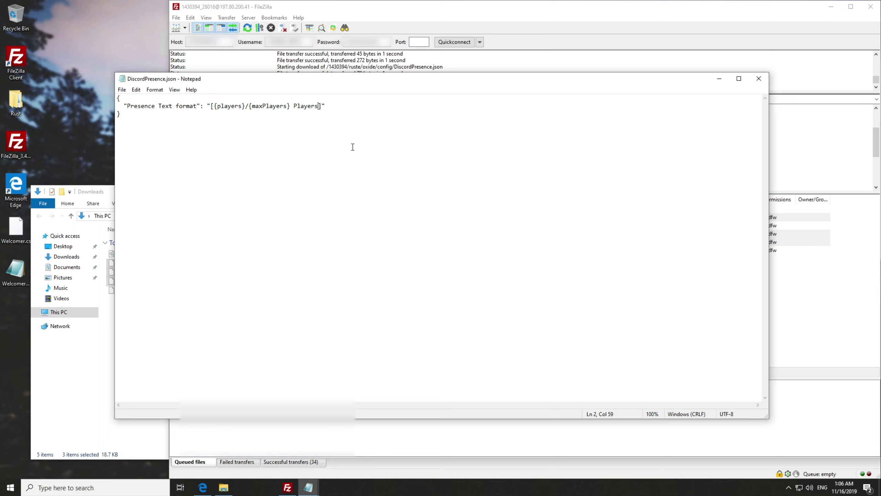
Close Notepad, decline auto-upload, and overwrite the server's DiscordPresence.json with the edited 66-byte copy
{"action": "left_click", "coordinate": [760, 79]}
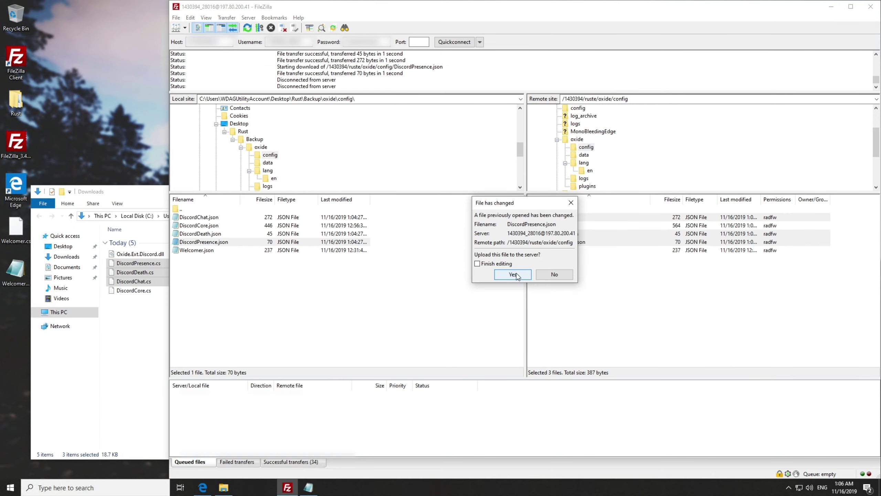
{"action": "left_click", "coordinate": [555, 275]}
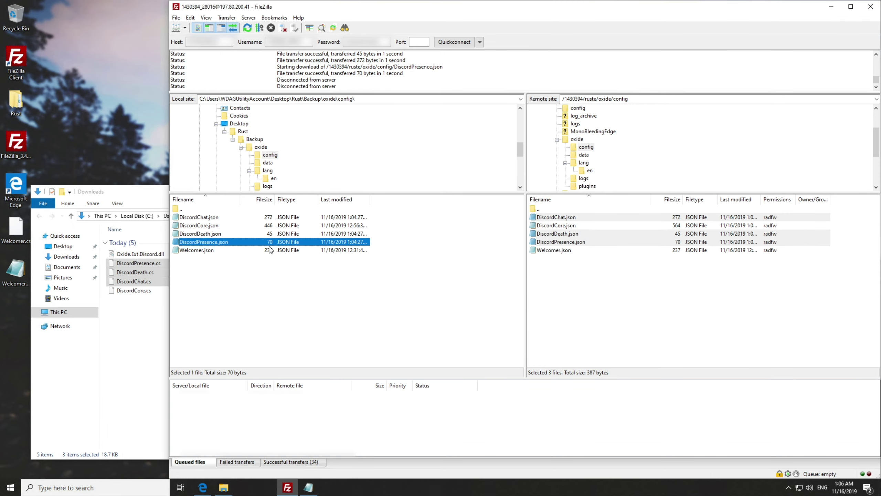
{"action": "left_click_drag", "start_coordinate": [296, 250], "coordinate": [605, 274]}
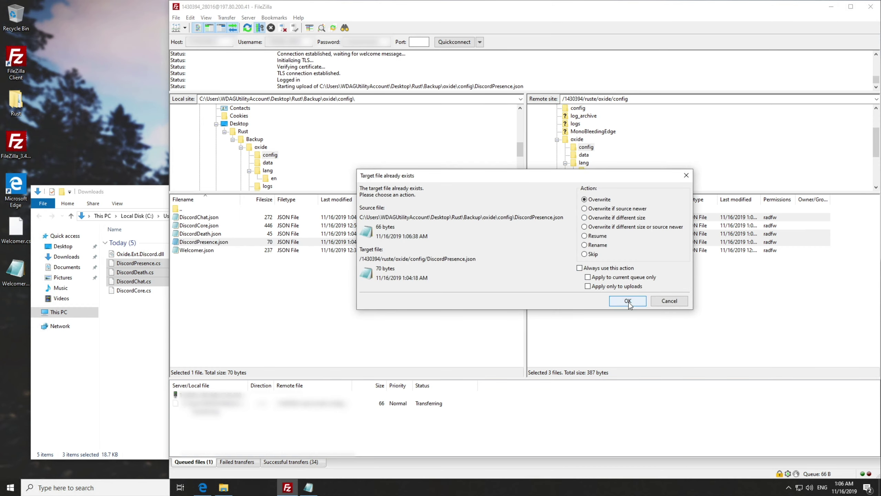
{"action": "left_click", "coordinate": [628, 301]}
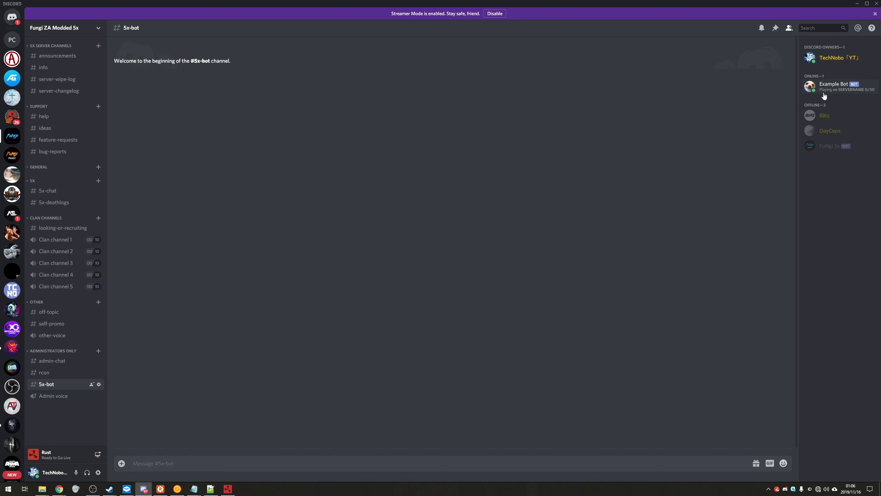
{"action": "left_click", "coordinate": [810, 91]}
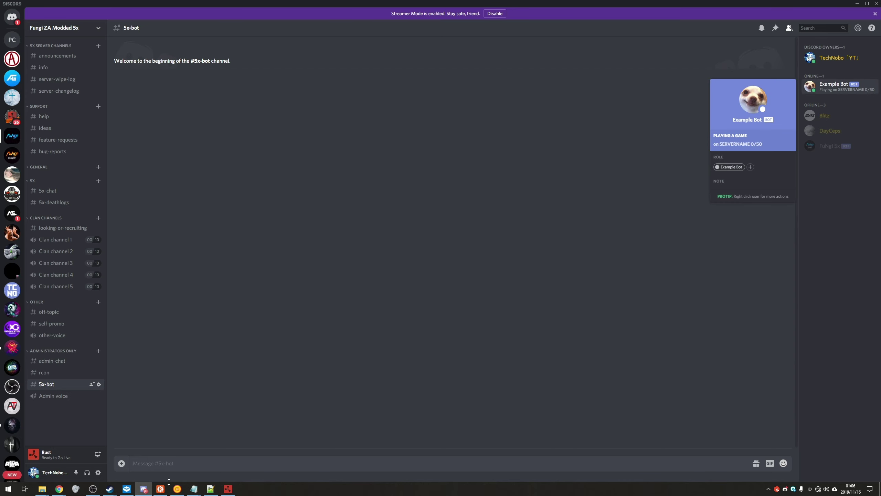
Run oxide.reload DiscordPresence in RustAdmin and check the bot shows Playing [0/50 Players]
{"action": "left_click", "coordinate": [162, 488]}
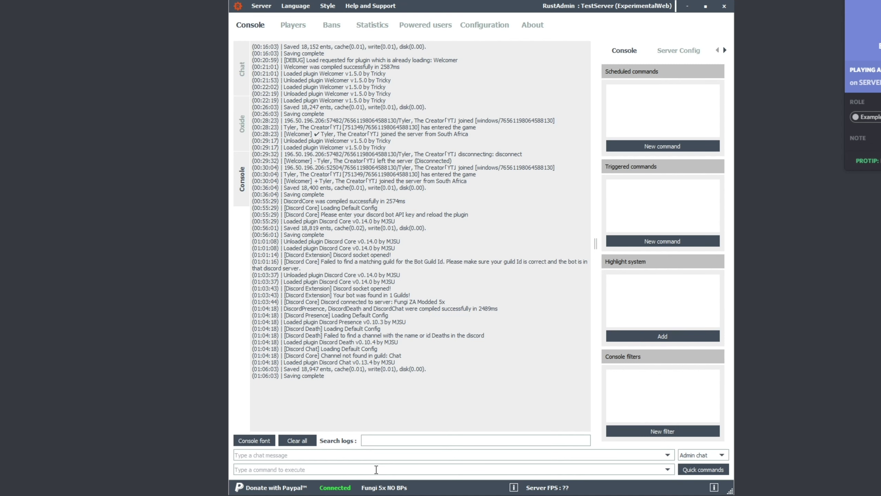
{"action": "left_click", "coordinate": [376, 470]}
{"action": "type", "text": "oxide.reload "}
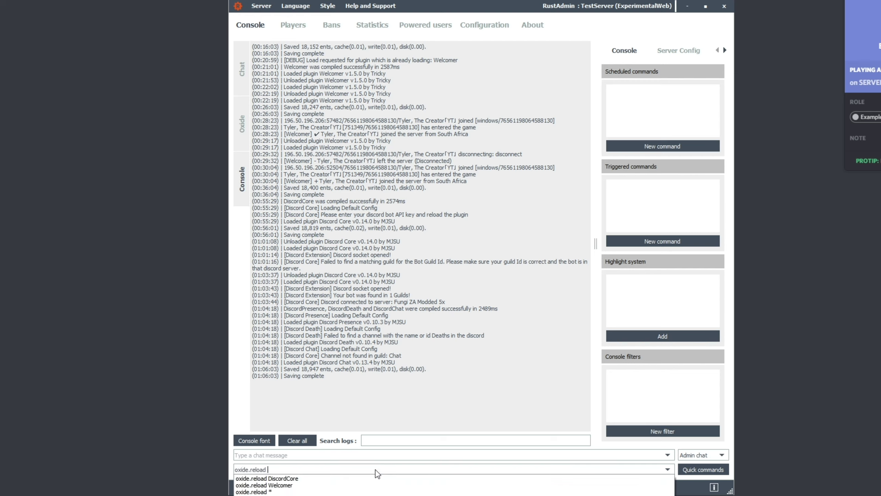
{"action": "type", "text": "DiscordPresence"}
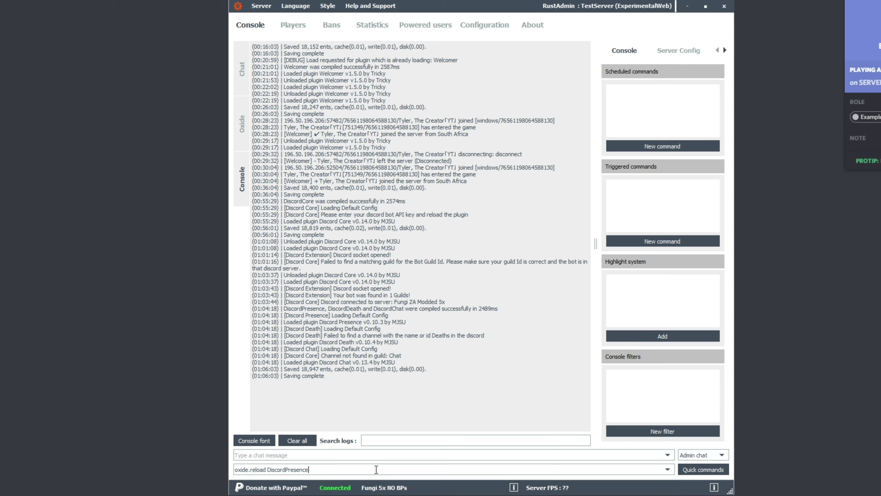
{"action": "key", "text": "Return"}
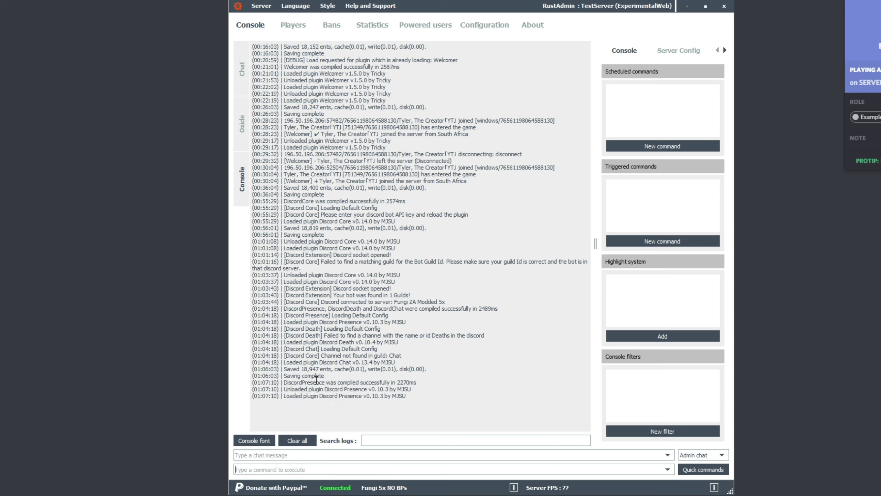
{"action": "left_click_drag", "start_coordinate": [317, 382], "coordinate": [415, 379]}
{"action": "left_click_drag", "start_coordinate": [286, 392], "coordinate": [400, 398]}
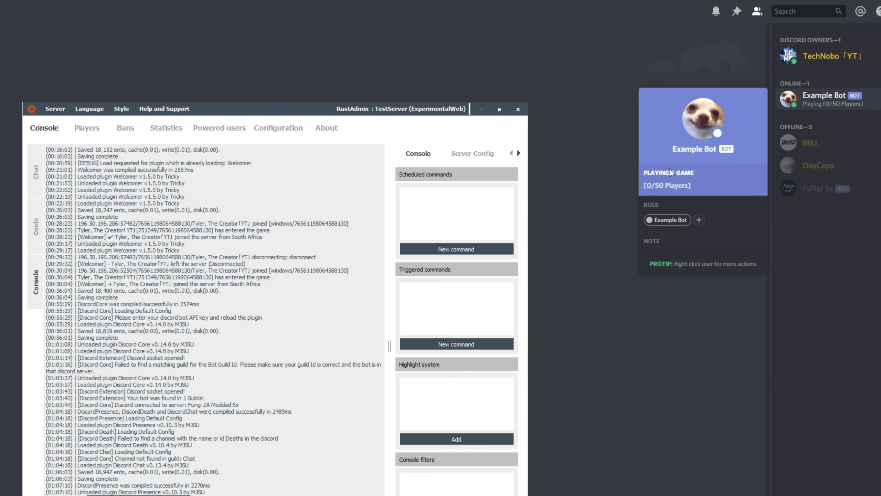
{"action": "left_click", "coordinate": [798, 108]}
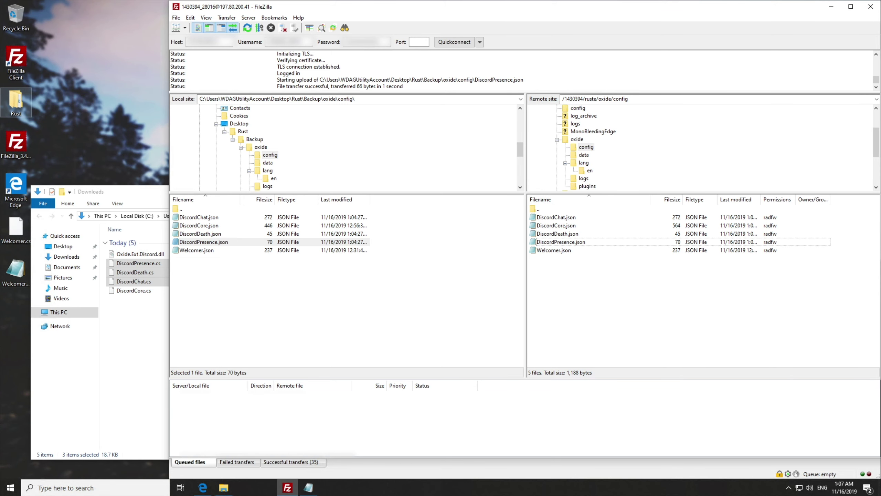
Open the local DiscordChat.json in Notepad and select the Chat Channel name or id value
{"action": "left_click", "coordinate": [147, 273]}
{"action": "left_click", "coordinate": [139, 281], "text": "ctrl"}
{"action": "left_click", "coordinate": [288, 488]}
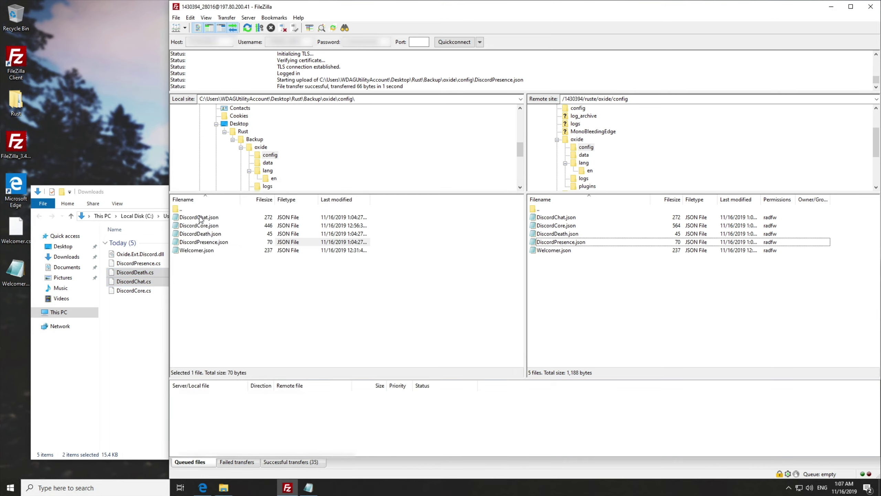
{"action": "left_click", "coordinate": [200, 219]}
{"action": "right_click", "coordinate": [200, 219]}
{"action": "left_click", "coordinate": [239, 253]}
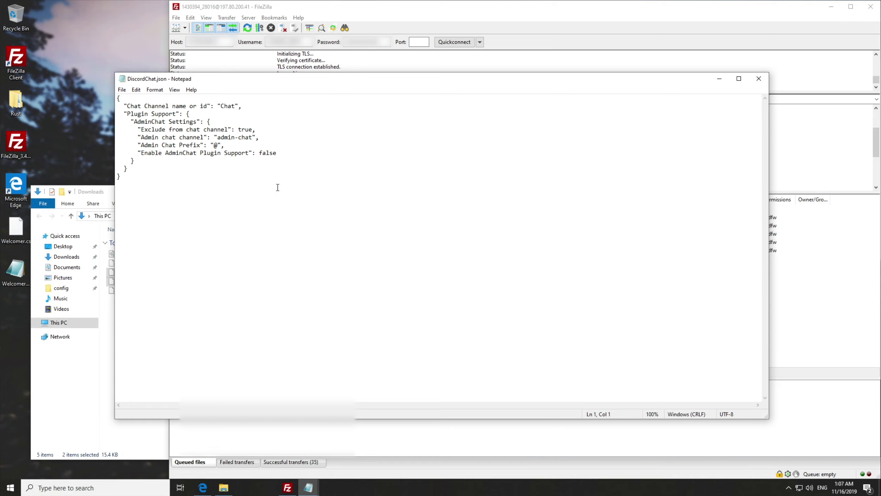
{"action": "key", "text": "ctrl+a"}
{"action": "left_click", "coordinate": [235, 189]}
{"action": "left_click_drag", "start_coordinate": [128, 106], "coordinate": [209, 106]}
{"action": "double_click", "coordinate": [228, 106]}
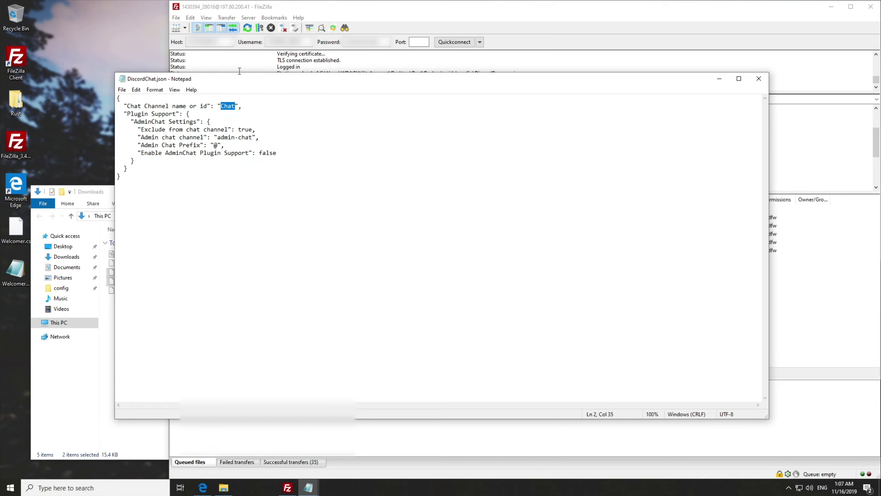
{"action": "left_click_drag", "start_coordinate": [256, 81], "coordinate": [262, 80]}
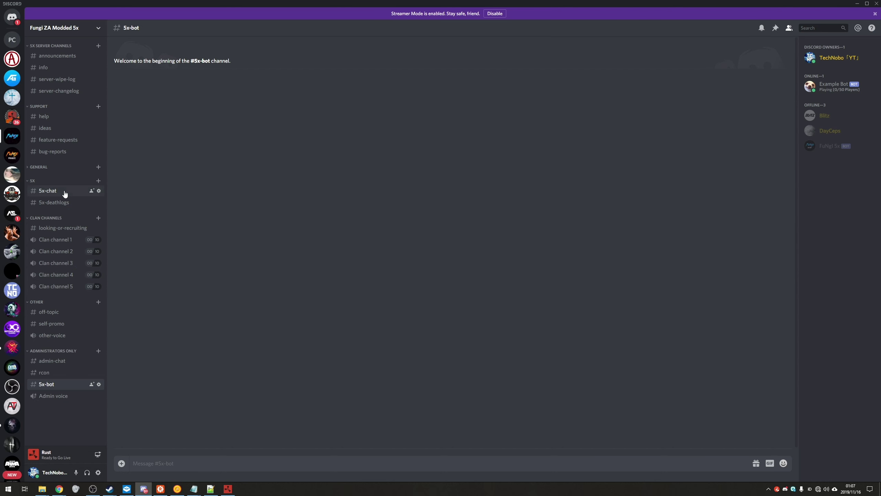
{"action": "left_click", "coordinate": [62, 192]}
{"action": "right_click", "coordinate": [61, 191]}
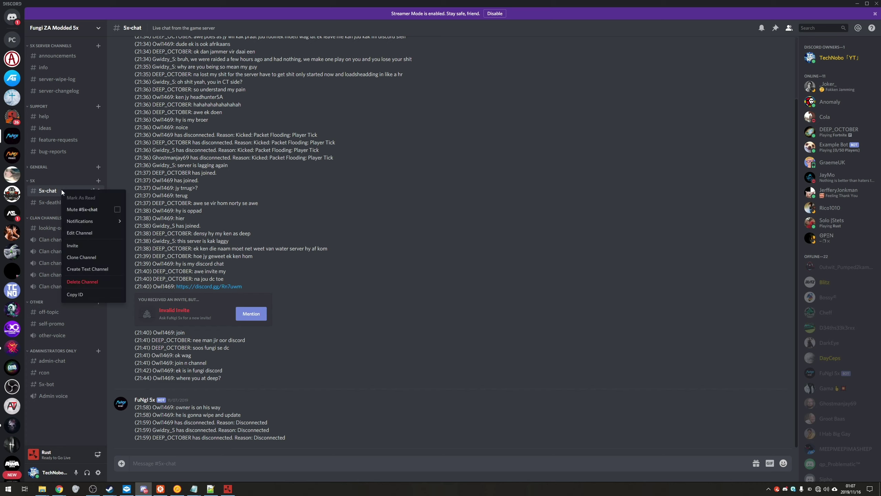
{"action": "left_click", "coordinate": [96, 295]}
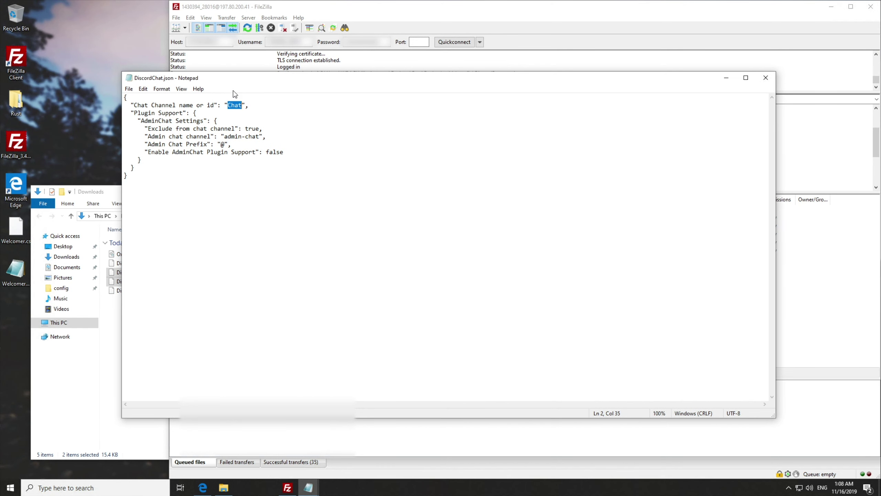
{"action": "key", "text": "ctrl+v"}
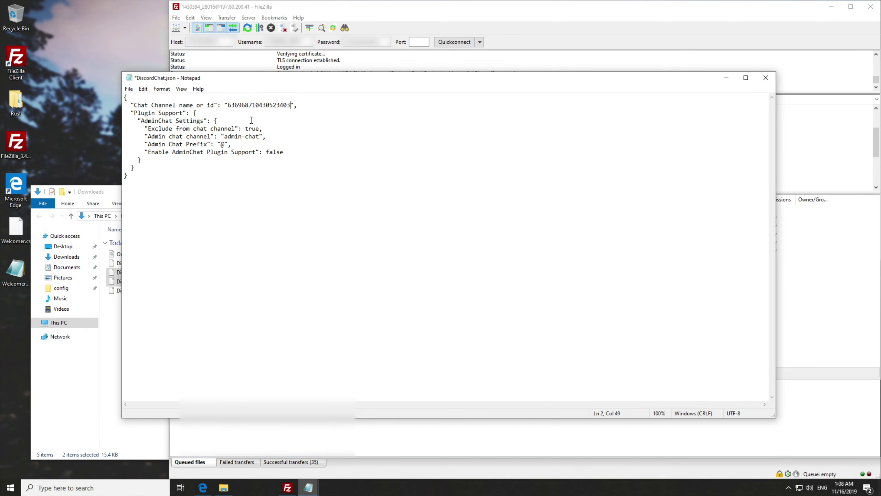
{"action": "key", "text": "ctrl+s"}
Review the AdminChat settings, close Notepad and upload DiscordChat.json to the server's config folder
{"action": "left_click_drag", "start_coordinate": [146, 128], "coordinate": [101, 135]}
{"action": "left_click", "coordinate": [307, 150]}
{"action": "left_click", "coordinate": [263, 146]}
{"action": "left_click_drag", "start_coordinate": [275, 188], "coordinate": [97, 86]}
{"action": "left_click", "coordinate": [226, 196]}
{"action": "left_click", "coordinate": [766, 77]}
{"action": "left_click_drag", "start_coordinate": [222, 220], "coordinate": [573, 220]}
Confirm the DiscordChat.json overwrite and run oxide.reload DiscordChat, checking the 5x-chat relay in Discord
{"action": "left_click", "coordinate": [623, 301]}
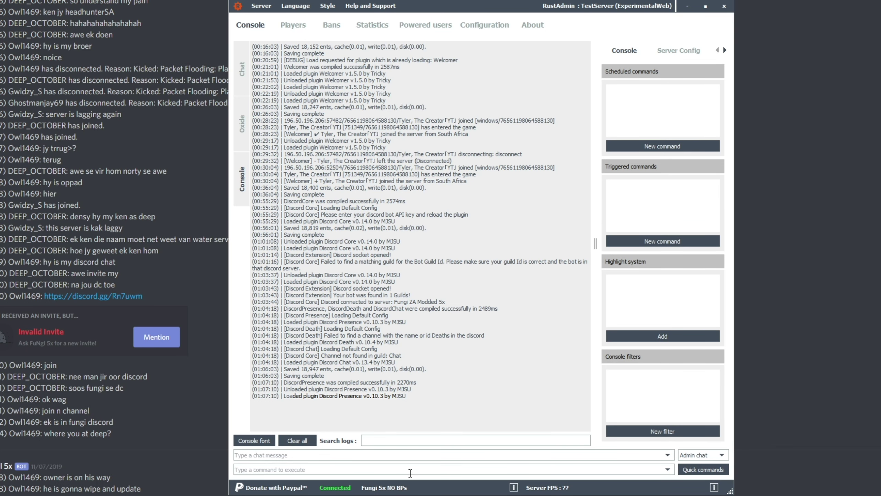
{"action": "type", "text": "oxide.reload DiscordChatr"}
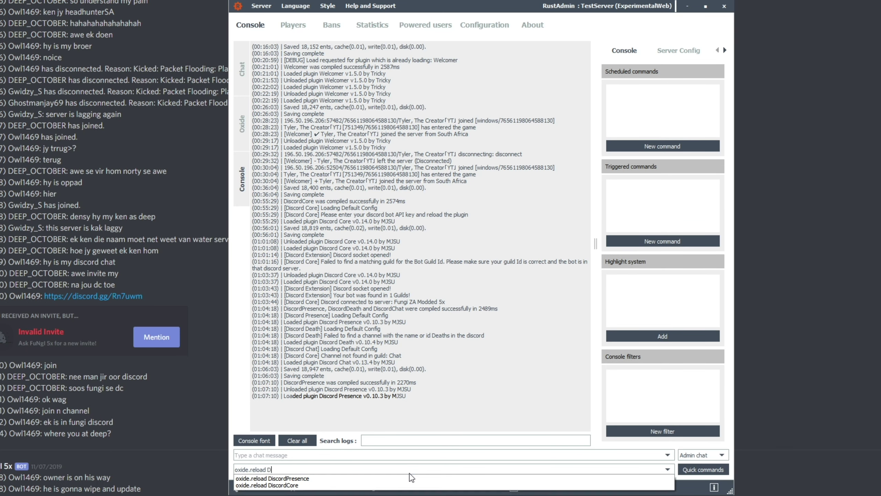
{"action": "key", "text": "Return"}
{"action": "key", "text": "Up"}
{"action": "key", "text": "Up"}
{"action": "key", "text": "BackSpace"}
{"action": "key", "text": "BackSpace"}
{"action": "key", "text": "BackSpace"}
{"action": "key", "text": "BackSpace"}
{"action": "key", "text": "BackSpace"}
{"action": "key", "text": "BackSpace"}
{"action": "key", "text": "BackSpace"}
{"action": "key", "text": "BackSpace"}
{"action": "type", "text": "Chat"}
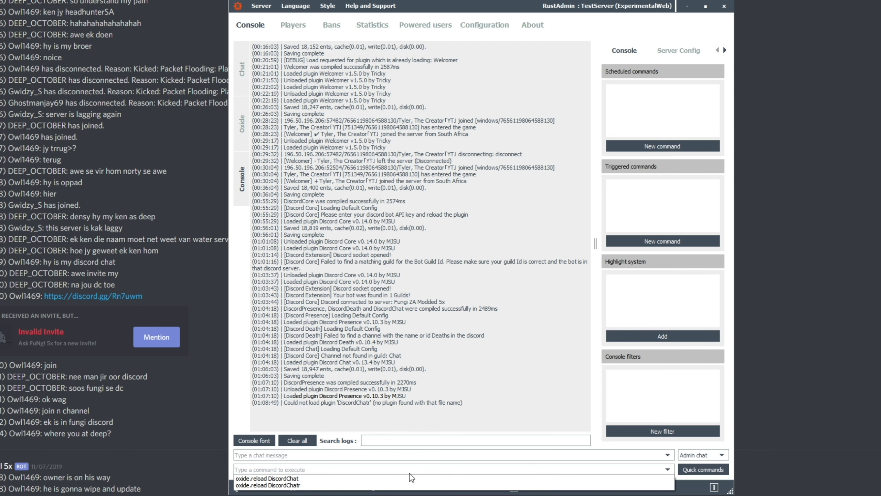
{"action": "key", "text": "Return"}
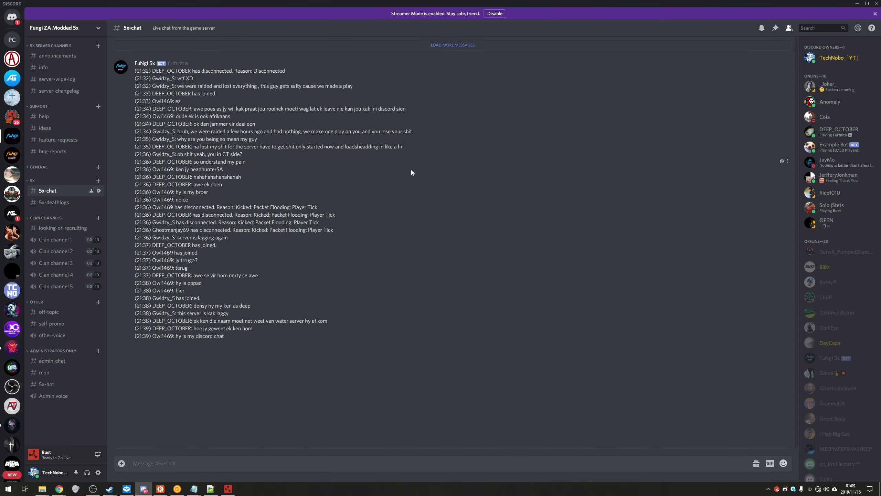
{"action": "left_click", "coordinate": [145, 64]}
{"action": "left_click", "coordinate": [142, 72]}
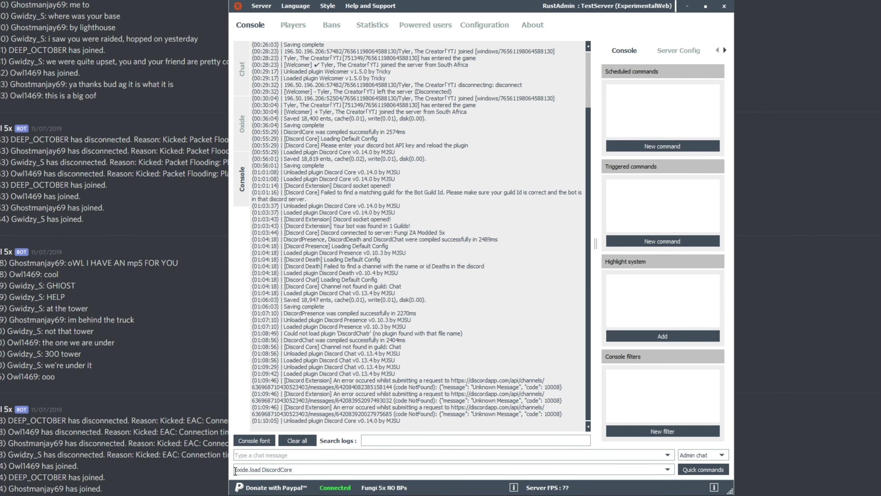
Unload Discord Core with oxide.unload DiscordCore
{"action": "left_click_drag", "start_coordinate": [235, 470], "coordinate": [263, 469]}
{"action": "type", "text": "oxide.unload"}
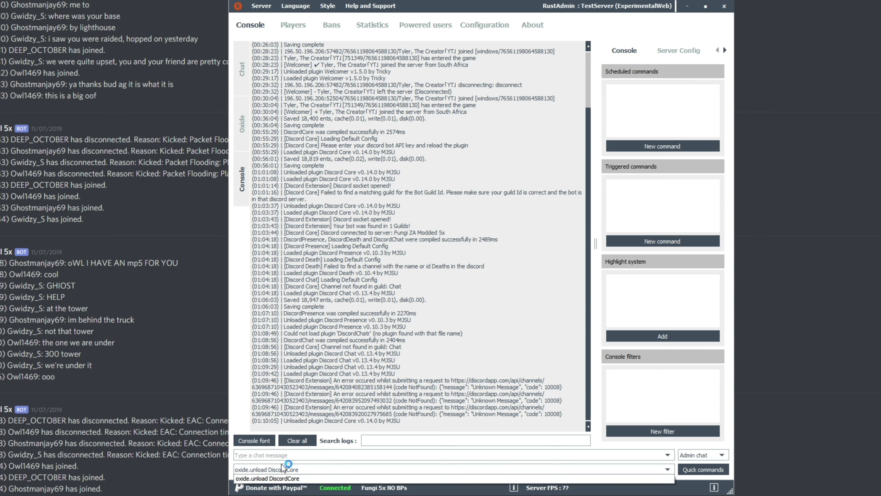
{"action": "key", "text": "Return"}
{"action": "key", "text": "Return"}
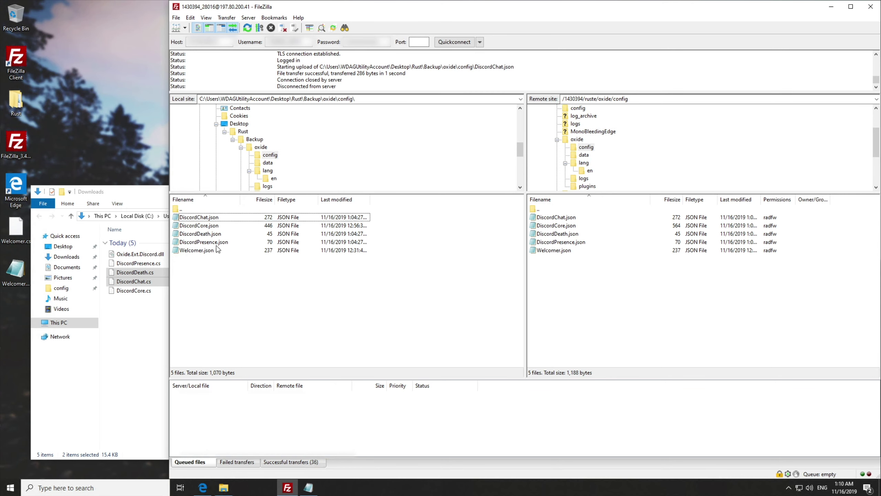
Open the local DiscordDeath.json for editing and select the Deaths channel value
{"action": "left_click", "coordinate": [216, 239]}
{"action": "left_click", "coordinate": [213, 234]}
{"action": "right_click", "coordinate": [213, 233]}
{"action": "left_click", "coordinate": [238, 271]}
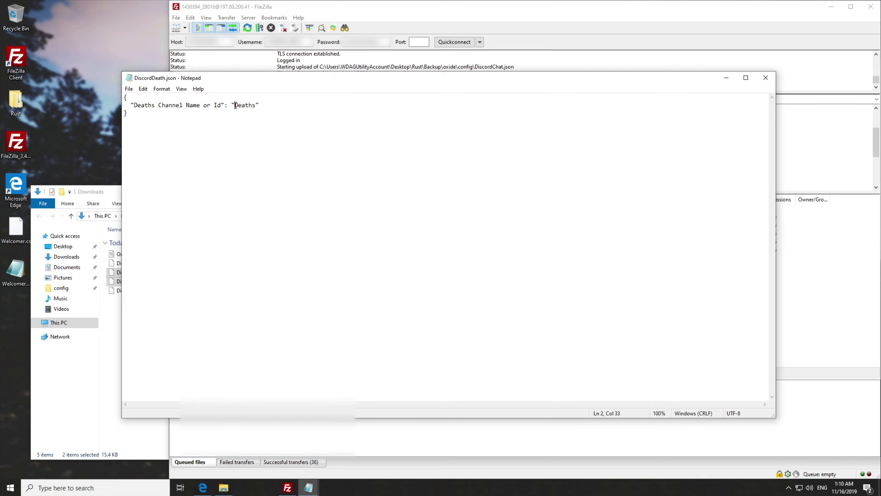
{"action": "left_click_drag", "start_coordinate": [235, 105], "coordinate": [292, 101]}
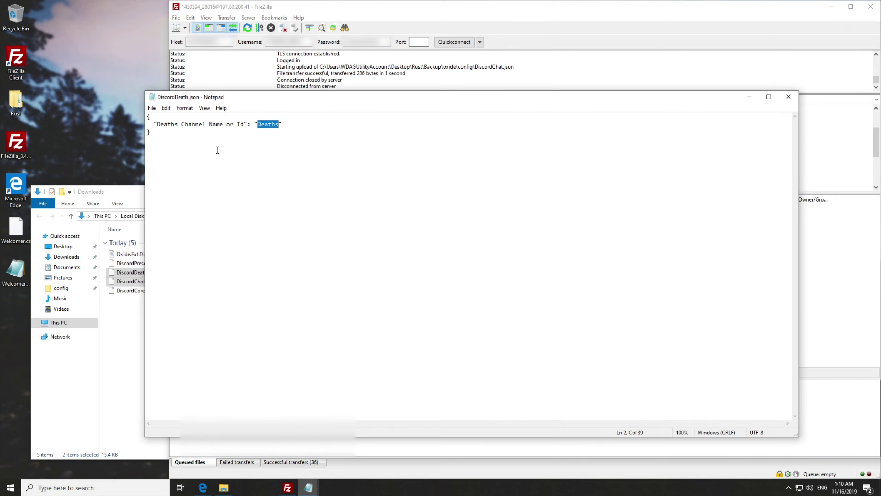
{"action": "key", "text": "alt+Tab"}
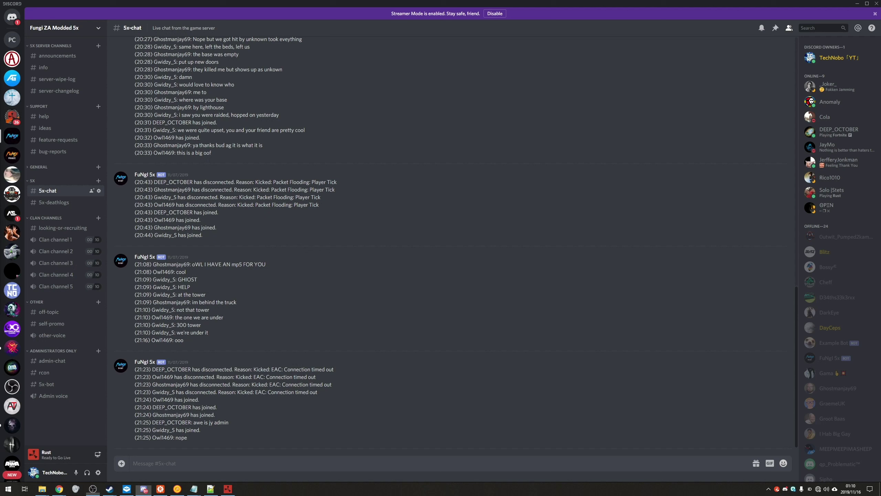
{"action": "right_click", "coordinate": [68, 205]}
{"action": "left_click", "coordinate": [68, 204]}
{"action": "right_click", "coordinate": [68, 205]}
{"action": "left_click", "coordinate": [103, 307]}
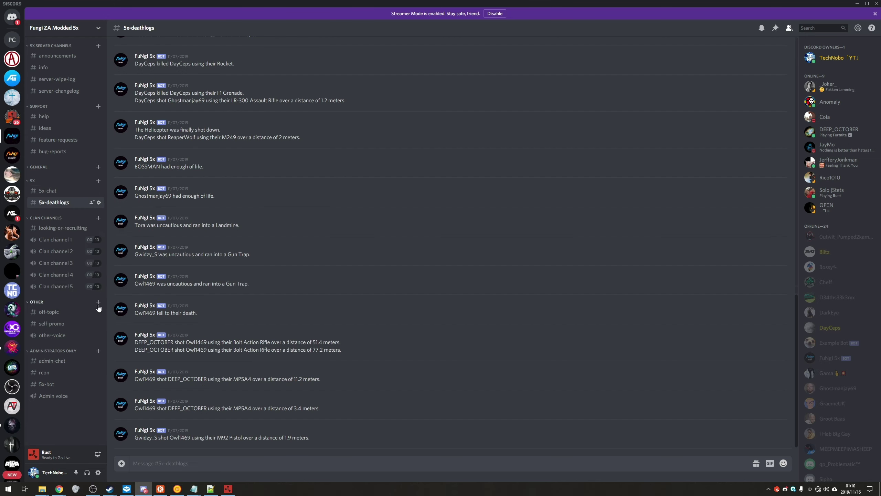
{"action": "key", "text": "alt+Tab"}
{"action": "key", "text": "ctrl+v"}
{"action": "key", "text": "ctrl+s"}
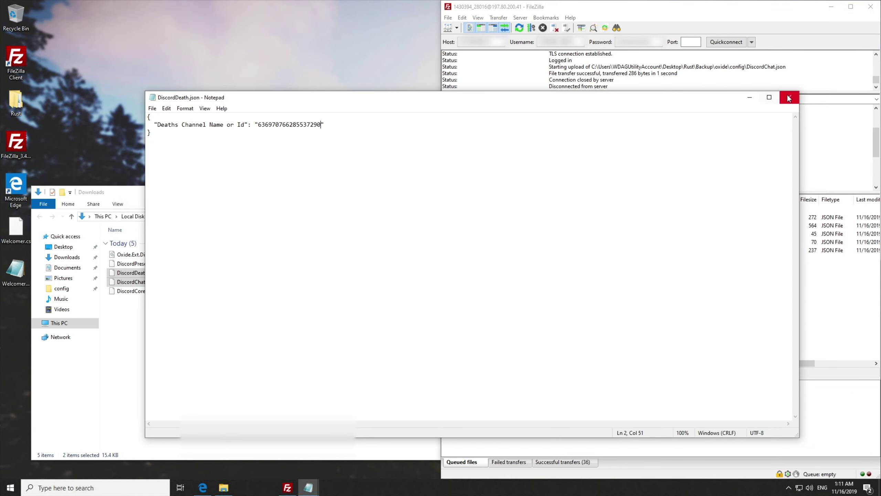
Close the editor and overwrite the server's DiscordDeath.json with the updated file
{"action": "left_click", "coordinate": [789, 98]}
{"action": "left_click_drag", "start_coordinate": [522, 236], "coordinate": [705, 267]}
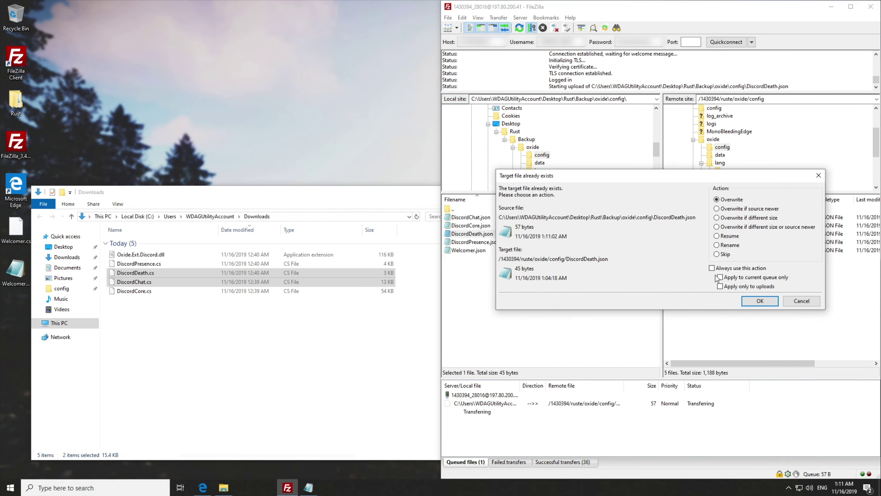
{"action": "left_click", "coordinate": [757, 301]}
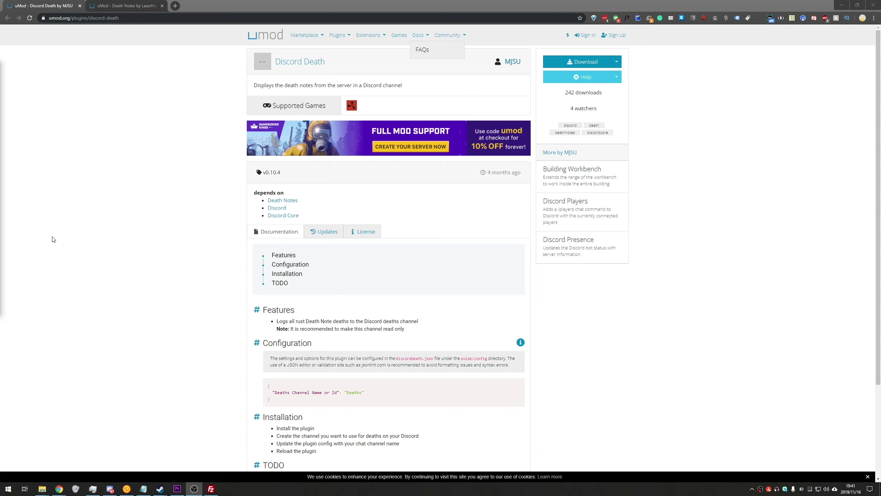
Switch Chrome to the Death Notes plugin tab, restore its window and place FileZilla beside it
{"action": "left_click", "coordinate": [59, 237]}
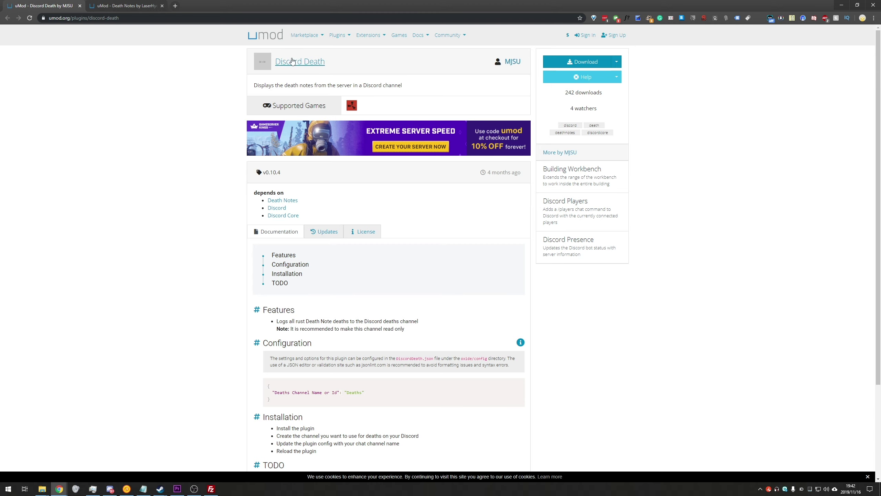
{"action": "key", "text": "ctrl+Tab"}
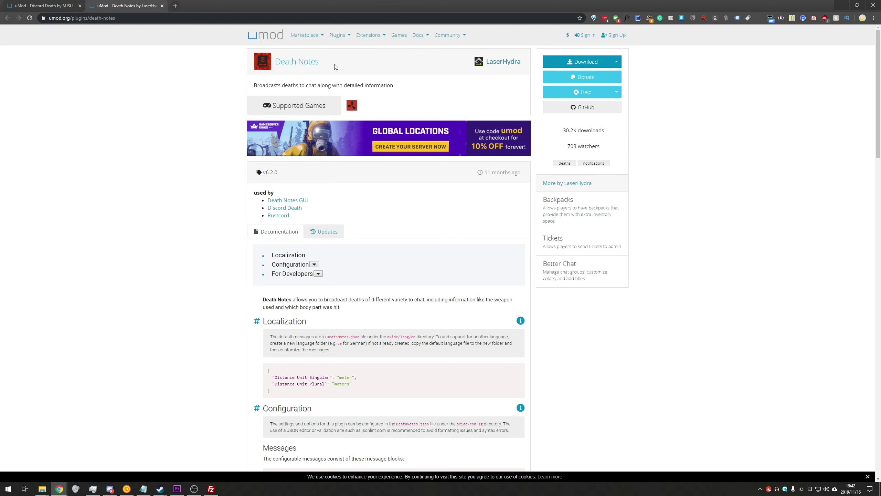
{"action": "left_click_drag", "start_coordinate": [394, 3], "coordinate": [208, 121]}
{"action": "left_click", "coordinate": [540, 60]}
{"action": "left_click_drag", "start_coordinate": [567, 67], "coordinate": [607, 72]}
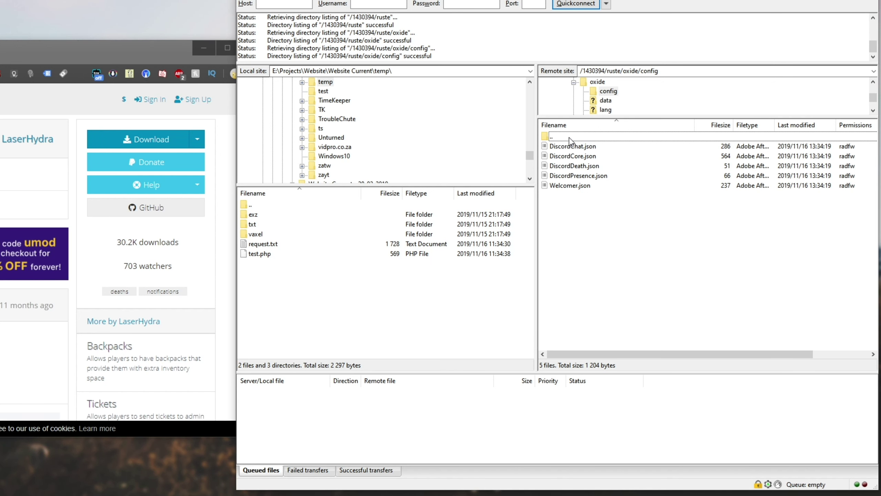
Upload DeathNotes.cs to the server's oxide/plugins folder
{"action": "double_click", "coordinate": [569, 138]}
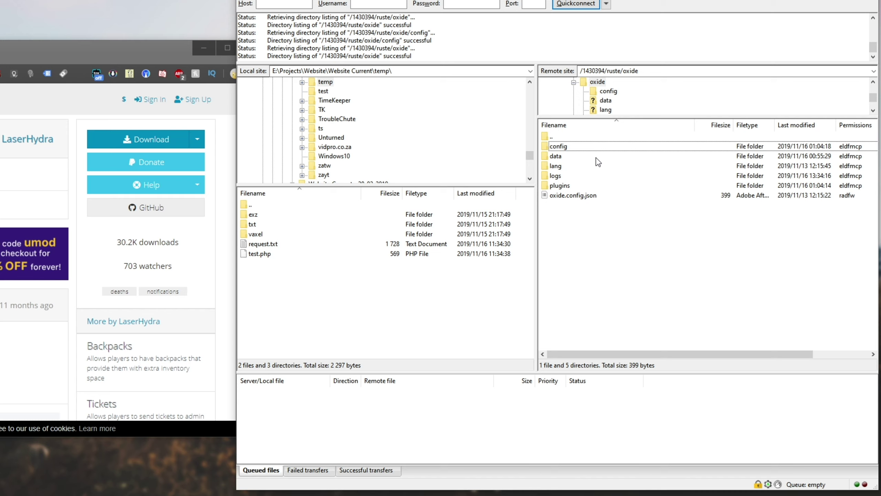
{"action": "double_click", "coordinate": [570, 188]}
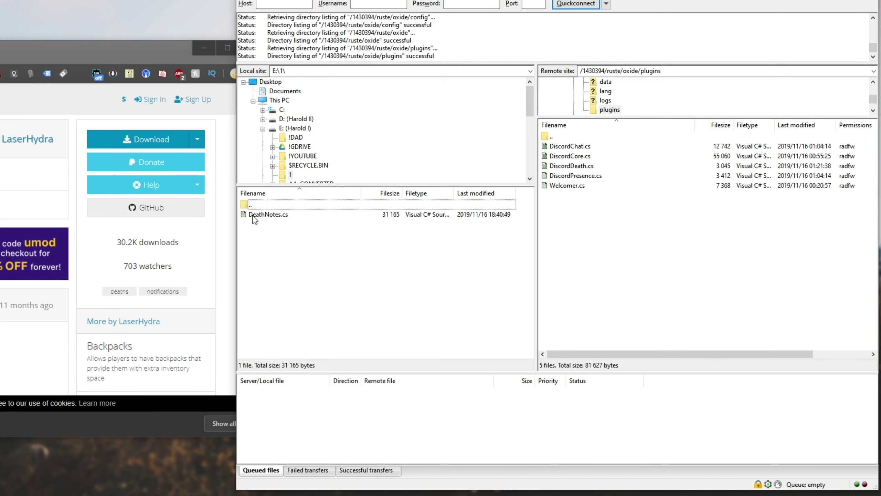
{"action": "left_click_drag", "start_coordinate": [255, 218], "coordinate": [702, 218]}
{"action": "left_click", "coordinate": [584, 147]}
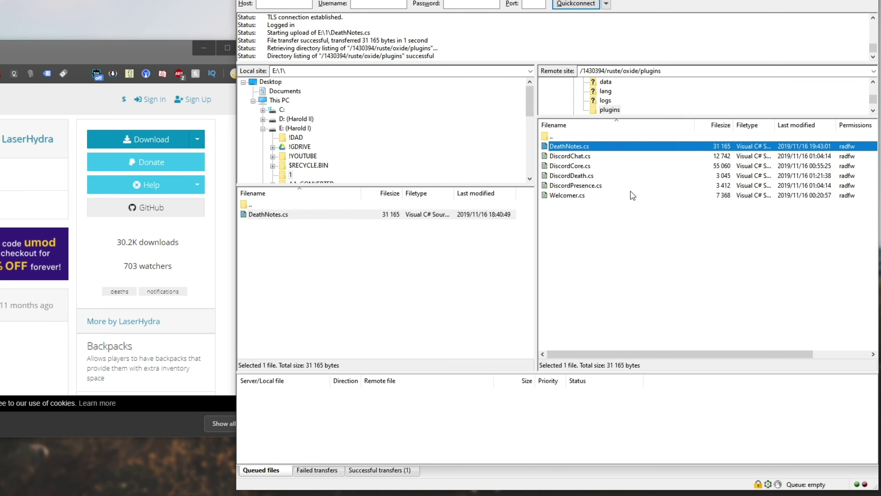
Download the 7,086-byte DeathNotes.json from oxide/config and open it in Notepad
{"action": "double_click", "coordinate": [552, 136]}
{"action": "double_click", "coordinate": [562, 148]}
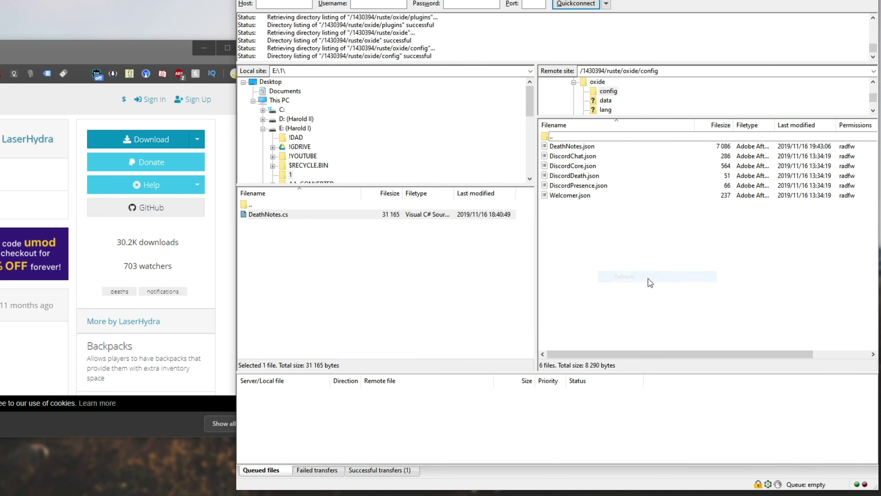
{"action": "left_click", "coordinate": [578, 147]}
{"action": "left_click_drag", "start_coordinate": [583, 148], "coordinate": [385, 268]}
{"action": "right_click", "coordinate": [288, 224]}
{"action": "left_click", "coordinate": [330, 267]}
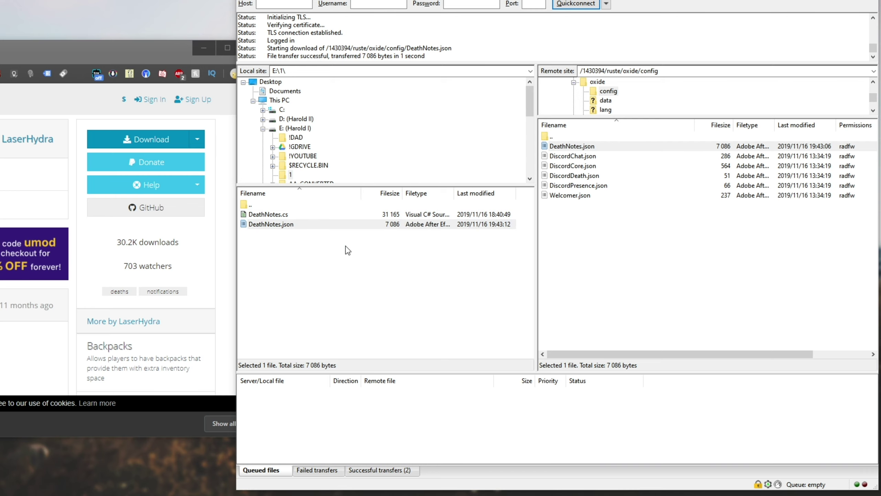
{"action": "scroll", "coordinate": [291, 215], "scroll_direction": "up", "scroll_amount": 20}
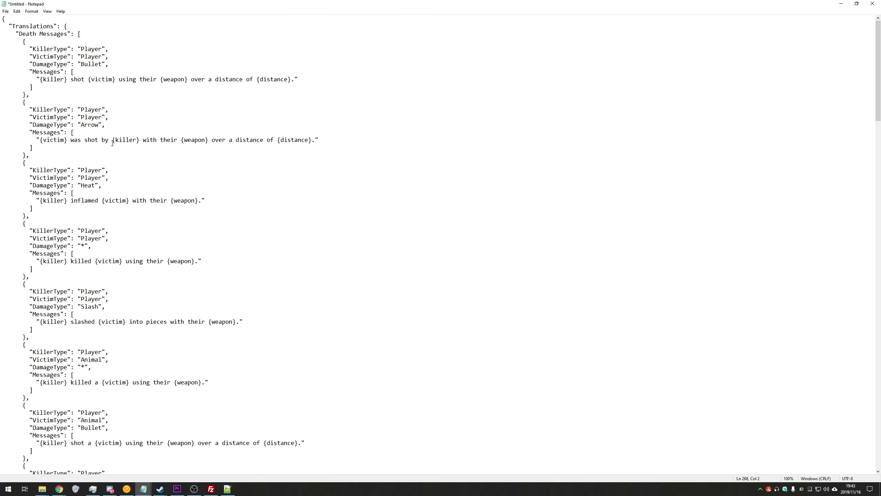
Examine the arrow death message template, highlighting its {victim}, weapon and distance parts
{"action": "double_click", "coordinate": [42, 140]}
{"action": "left_click_drag", "start_coordinate": [74, 140], "coordinate": [278, 140]}
{"action": "left_click", "coordinate": [90, 140]}
{"action": "double_click", "coordinate": [104, 140]}
{"action": "left_click", "coordinate": [278, 140]}
{"action": "left_click_drag", "start_coordinate": [42, 142], "coordinate": [203, 140]}
{"action": "left_click", "coordinate": [203, 140]}
{"action": "left_click_drag", "start_coordinate": [112, 140], "coordinate": [2, 140]}
{"action": "left_click", "coordinate": [157, 140]}
{"action": "left_click", "coordinate": [168, 140]}
Close DeathNotes.json without saving changes and return to FileZilla
{"action": "left_click", "coordinate": [873, 3]}
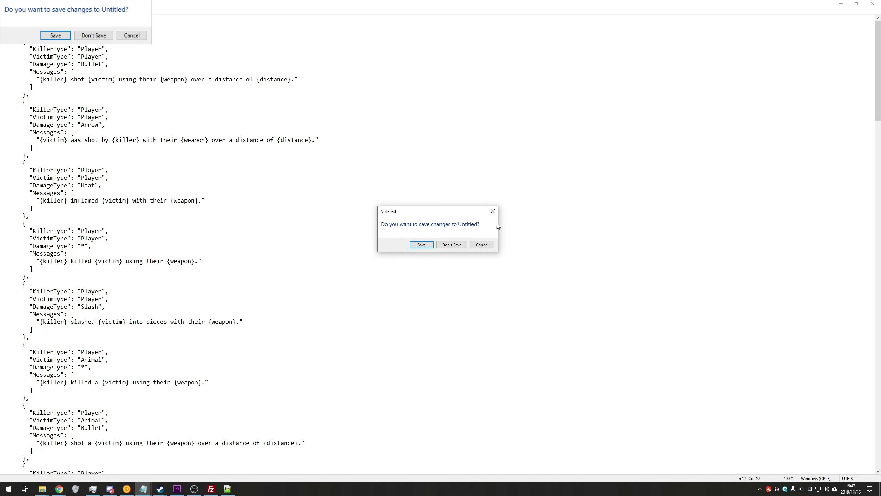
{"action": "left_click", "coordinate": [451, 244]}
{"action": "left_click", "coordinate": [520, 239]}
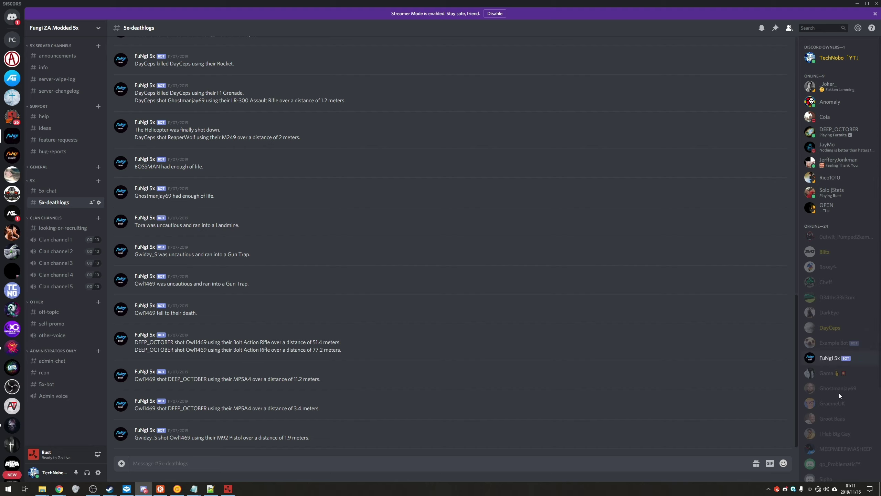
{"action": "left_click", "coordinate": [828, 339]}
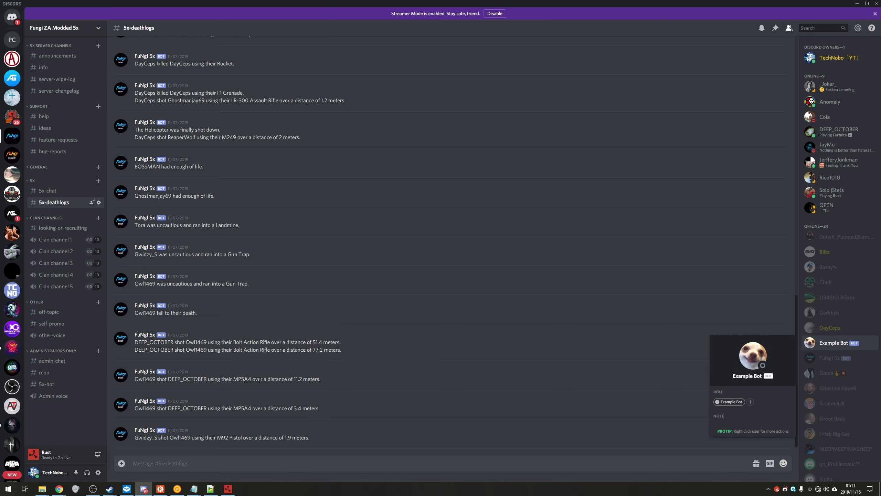
{"action": "left_click", "coordinate": [160, 489]}
{"action": "type", "text": "oxide.u"}
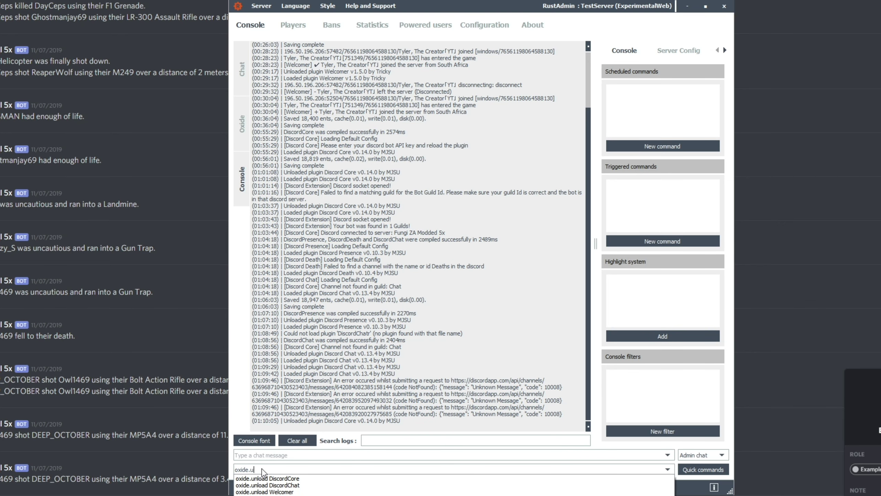
{"action": "type", "text": "nload DiscordCore"}
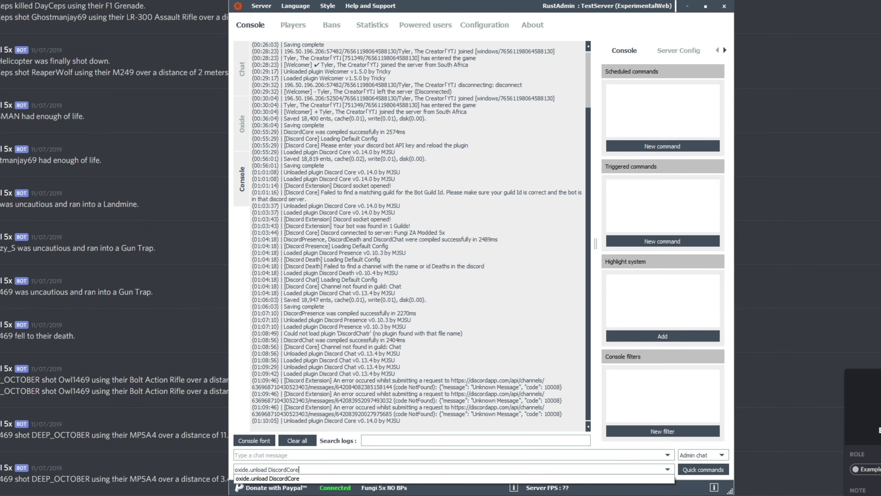
{"action": "left_click", "coordinate": [820, 361]}
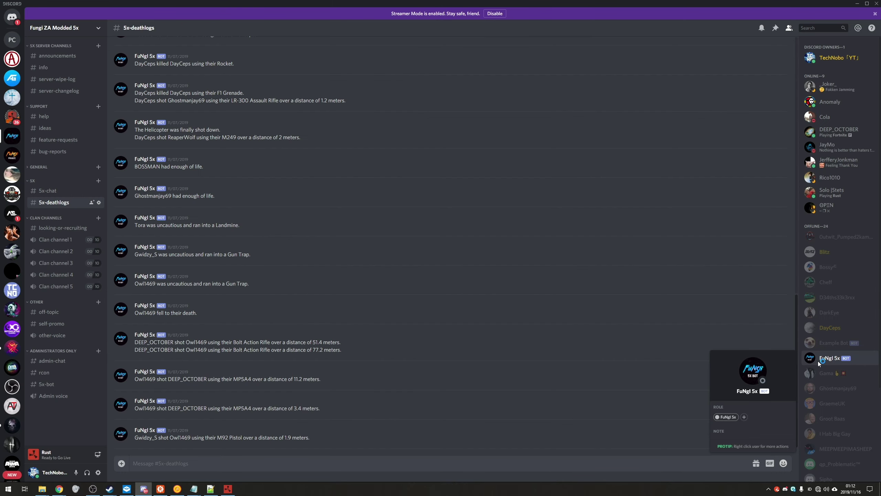
{"action": "left_click", "coordinate": [826, 344]}
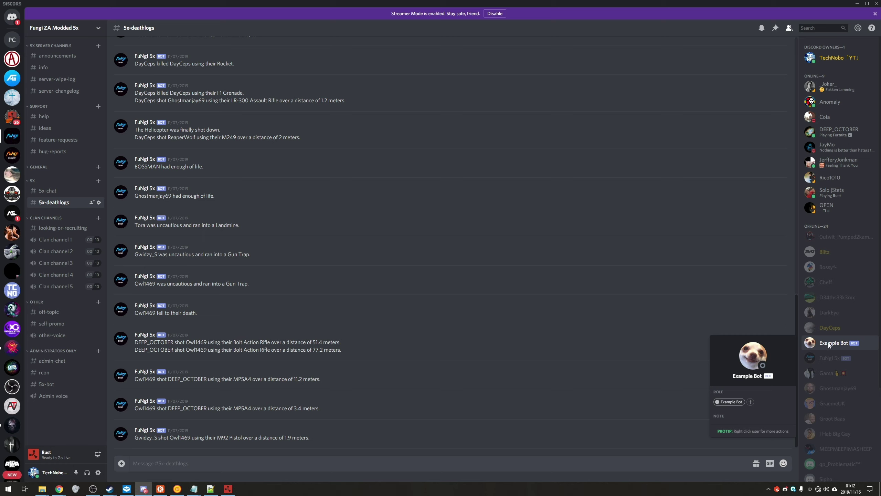
{"action": "left_click", "coordinate": [820, 358]}
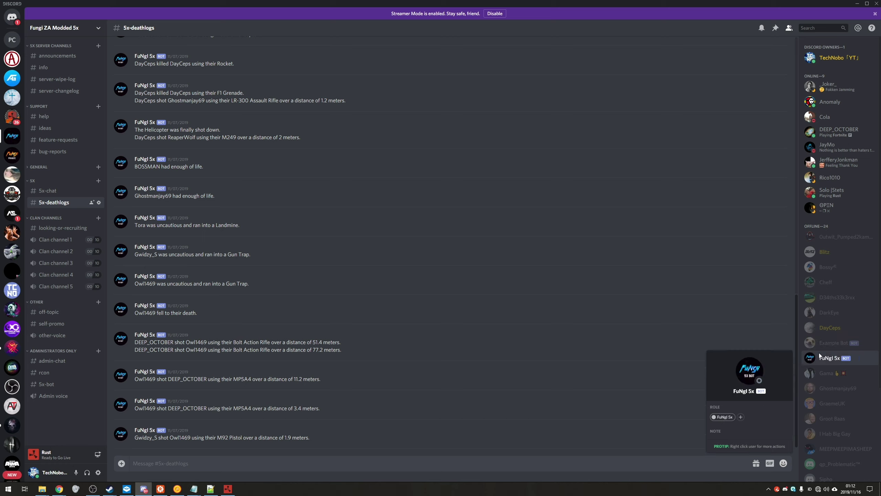
Run oxide.load DiscordCore, then oxide.Reload DiscordDeath in the RustAdmin console
{"action": "key", "text": "alt+Tab"}
{"action": "key", "text": "ctrl+a"}
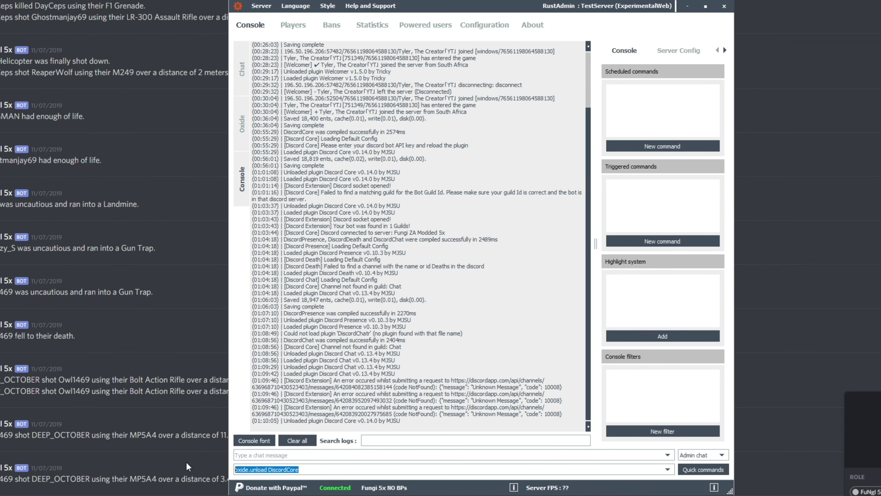
{"action": "type", "text": "oxide.load "}
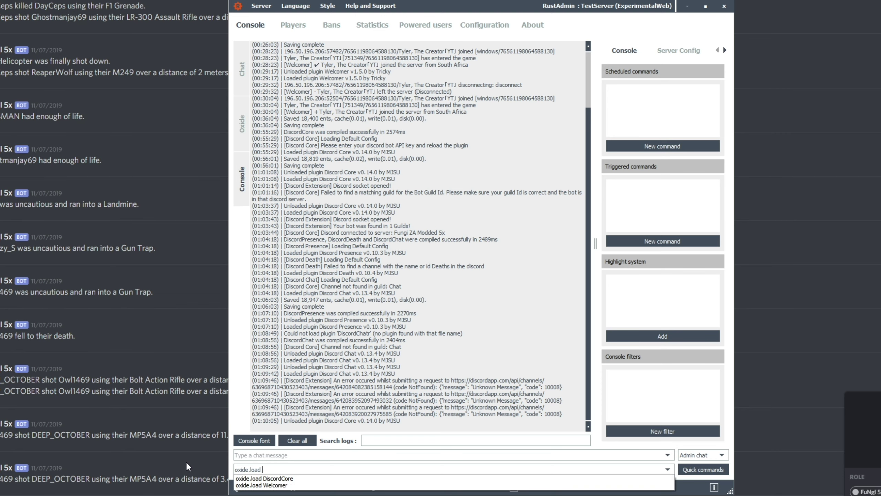
{"action": "type", "text": "DiscordCore"}
{"action": "key", "text": "Return"}
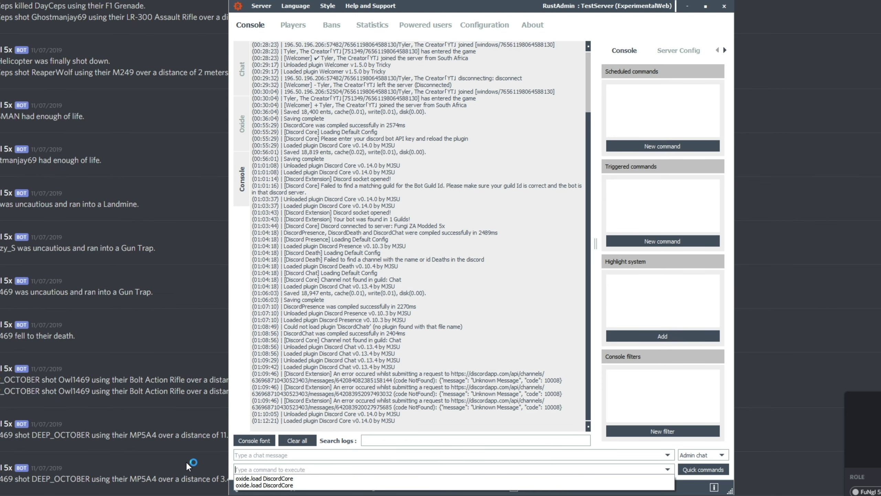
{"action": "type", "text": "oxide.Reload D"}
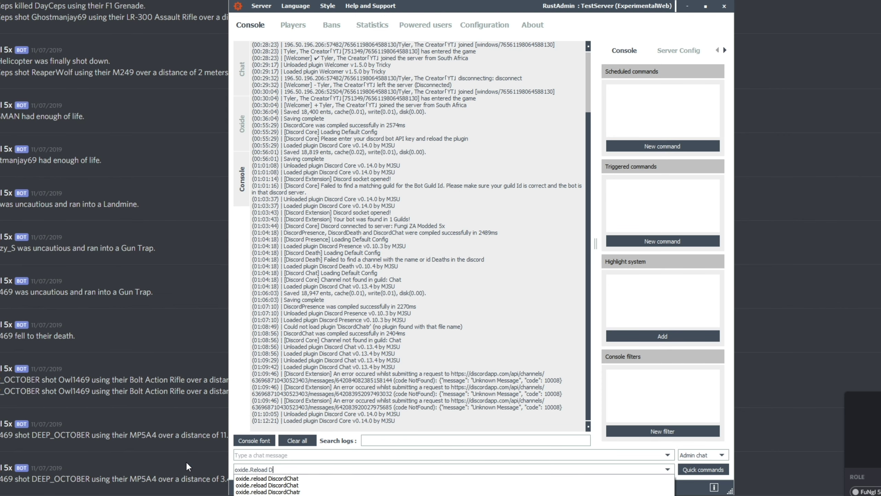
{"action": "type", "text": "iscordDeath"}
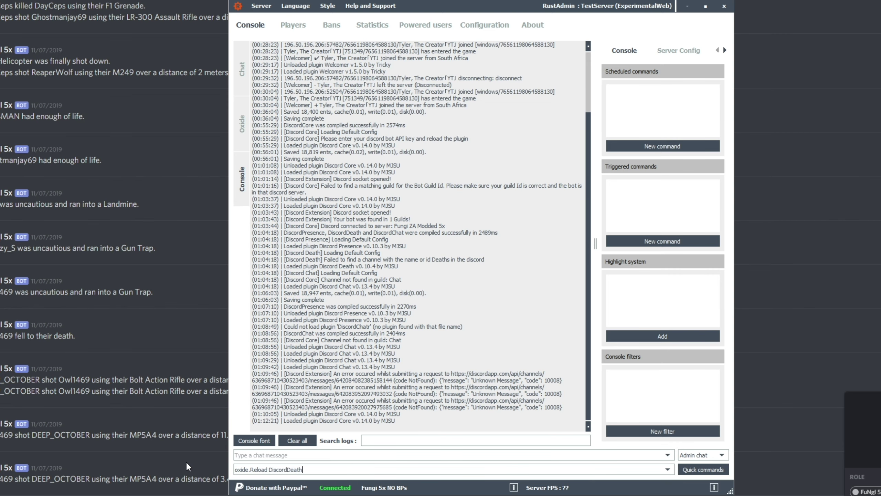
{"action": "key", "text": "Return"}
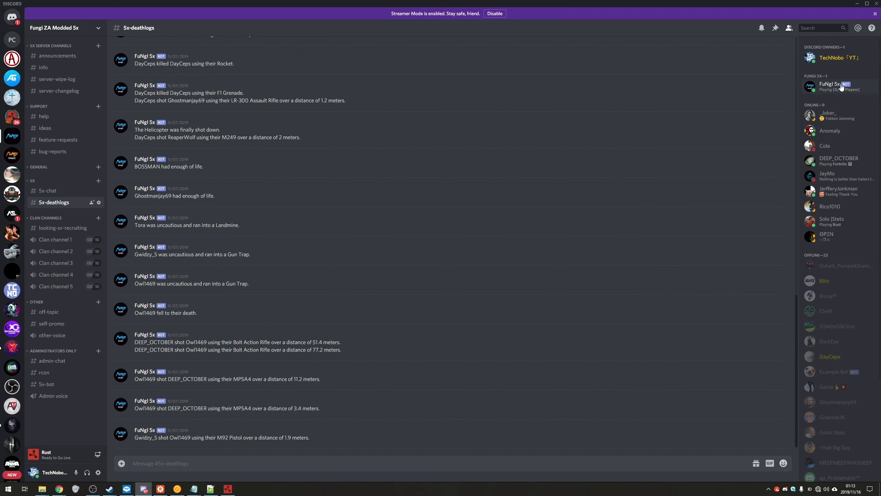
Verify the FuNgI 5x bot shows 0/50 players, view #5x-chat, then return to Rust
{"action": "left_click", "coordinate": [833, 87]}
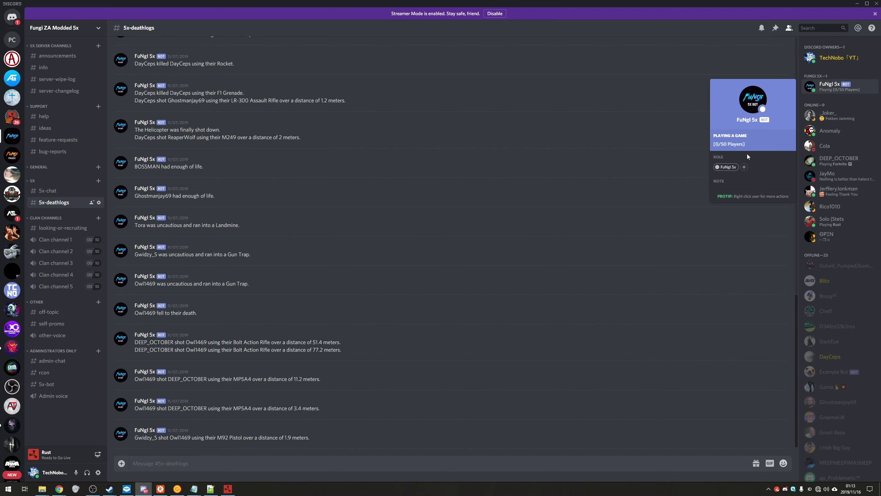
{"action": "left_click", "coordinate": [42, 191]}
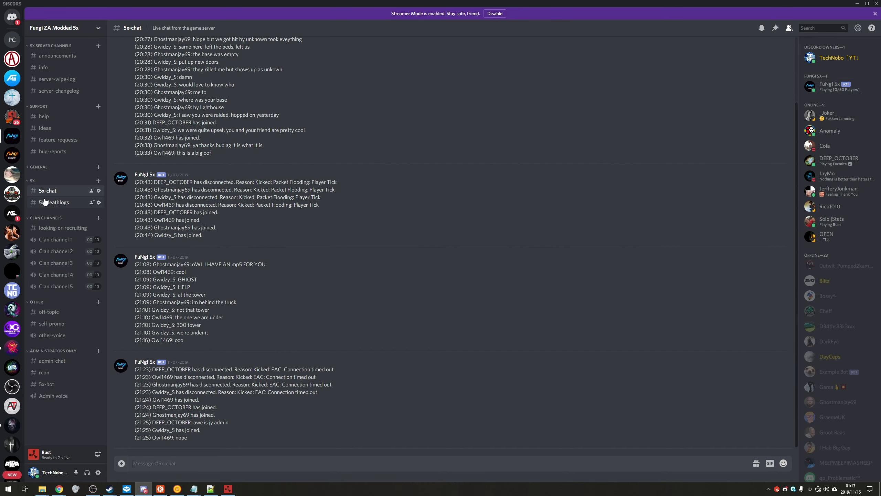
{"action": "left_click", "coordinate": [52, 201]}
{"action": "left_click", "coordinate": [48, 191]}
{"action": "key", "text": "alt+Tab"}
Reconnect to the server, send 'asdfasdfasdf' in game chat, and confirm it relays to #5x-chat
{"action": "left_click", "coordinate": [562, 426]}
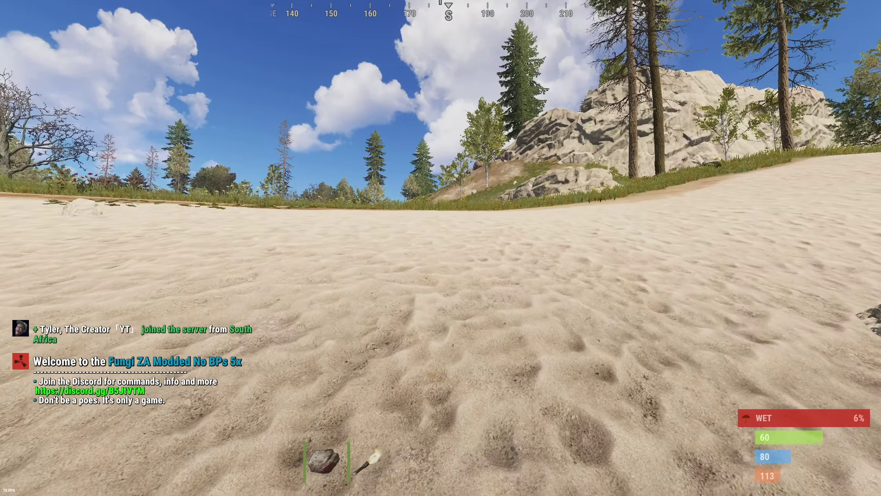
{"action": "key", "text": "Return"}
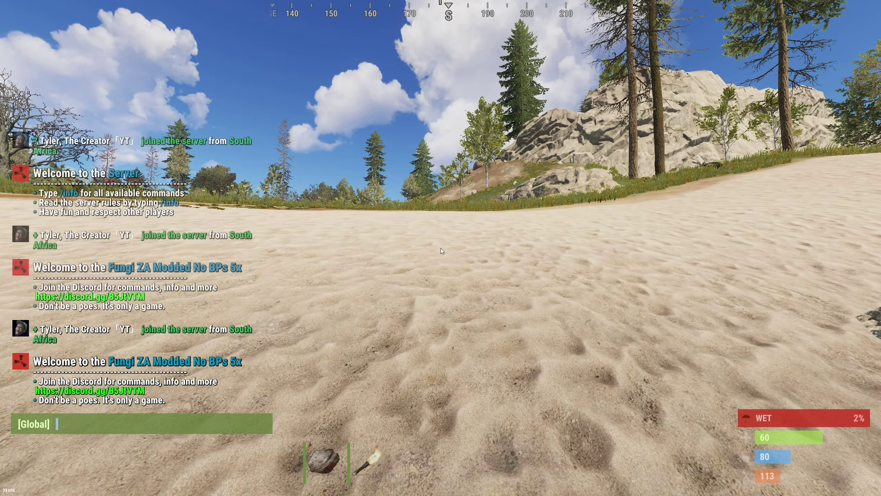
{"action": "type", "text": "asdfasdfasdf"}
{"action": "key", "text": "Return"}
{"action": "key", "text": "alt+Tab"}
{"action": "mouse_move", "coordinate": [149, 430]}
{"action": "left_mouse_down"}
{"action": "mouse_move", "coordinate": [232, 430]}
{"action": "mouse_move", "coordinate": [152, 442]}
{"action": "left_mouse_up"}
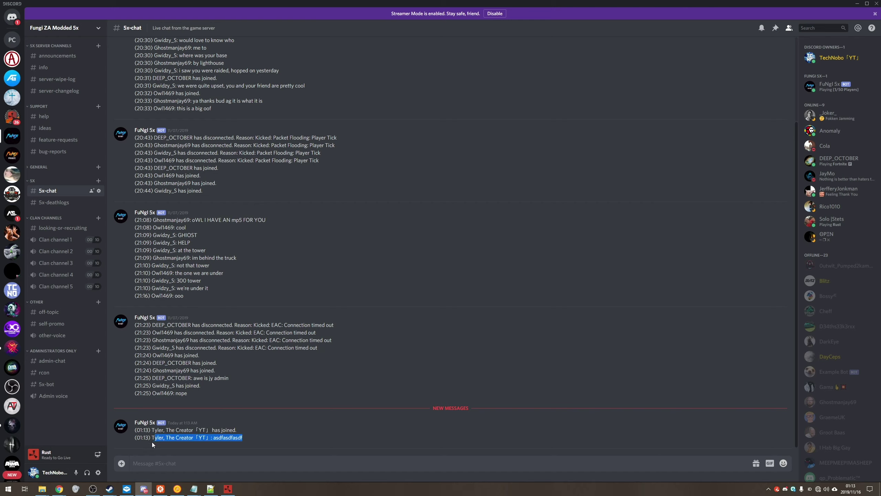
Post the test message 'asdasdads' in Discord's #5x-chat channel
{"action": "left_click", "coordinate": [174, 447]}
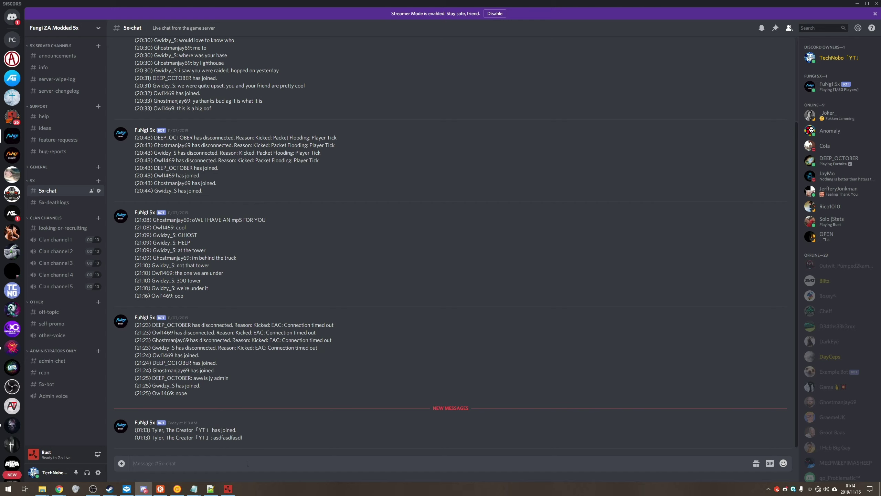
{"action": "type", "text": "asdasdads"}
{"action": "key", "text": "Return"}
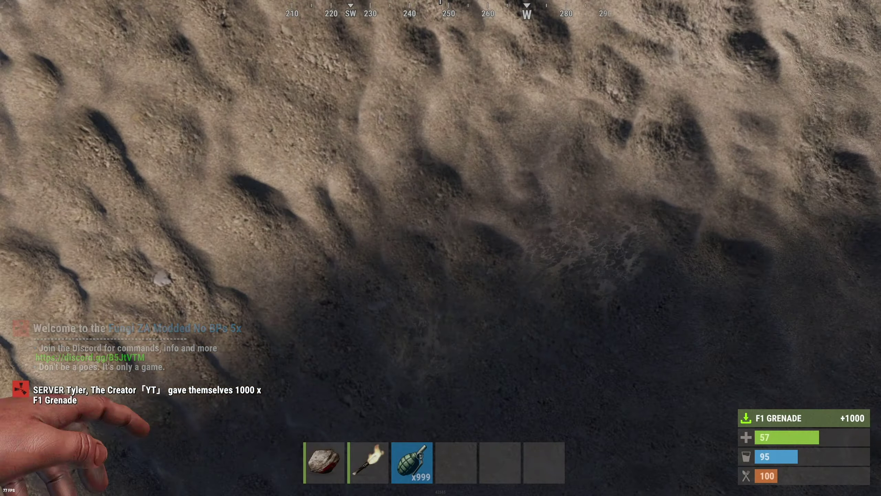
Kill your character with an F1 grenade thrown at your feet, then respawn
{"action": "left_click", "coordinate": [441, 248]}
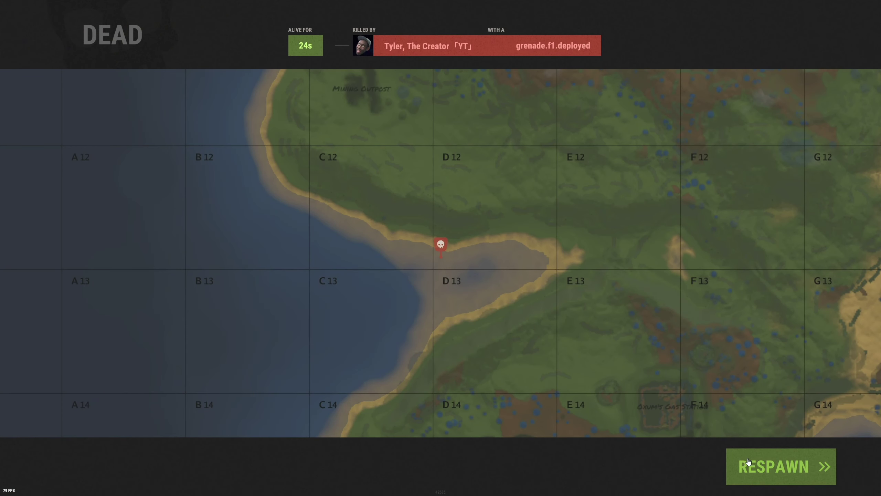
{"action": "left_click", "coordinate": [748, 464]}
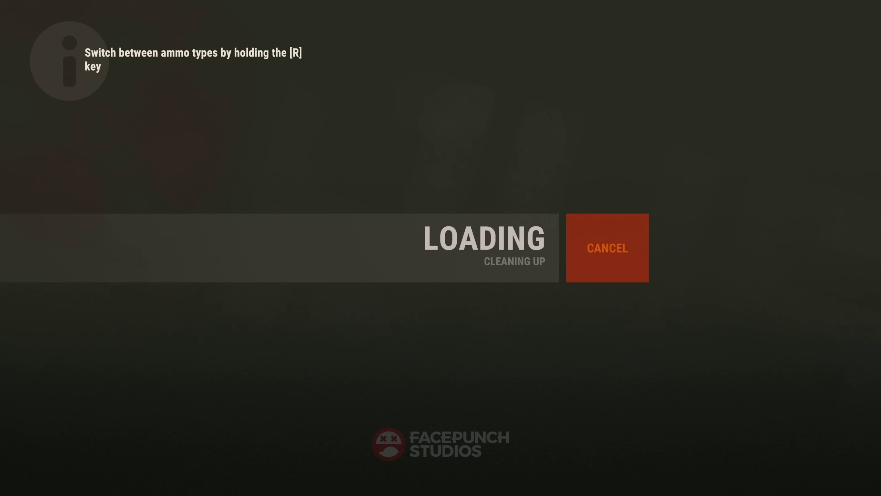
Find the new F1 Grenade self-kill entry in #5x-deathlogs, then return to Rust
{"action": "key", "text": "space"}
{"action": "key", "text": "alt+Tab"}
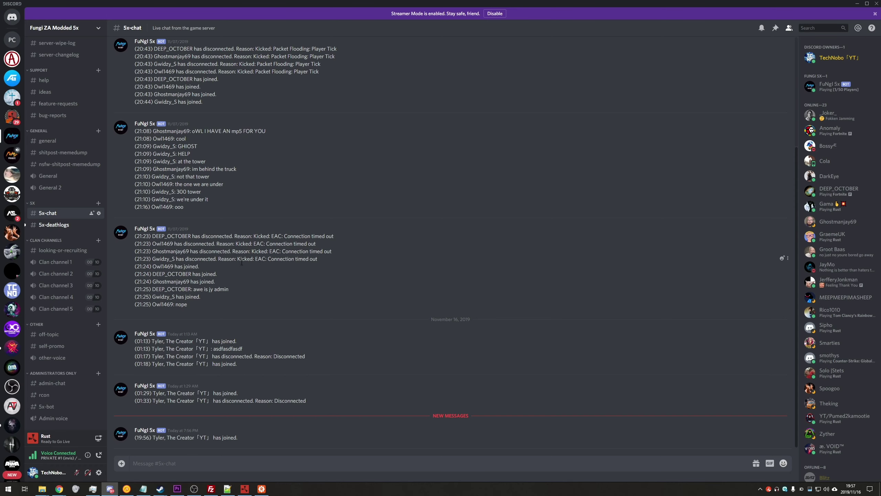
{"action": "left_click_drag", "start_coordinate": [189, 438], "coordinate": [239, 438]}
{"action": "left_click", "coordinate": [60, 227]}
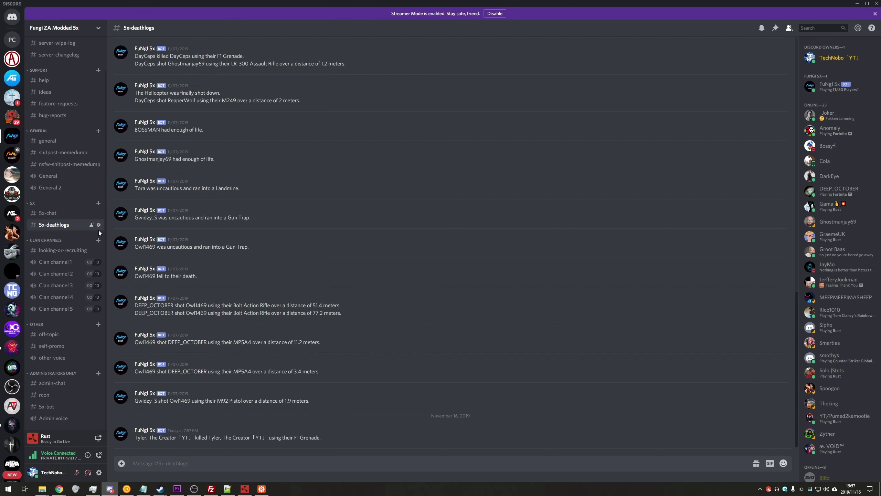
{"action": "left_click_drag", "start_coordinate": [138, 439], "coordinate": [208, 439]}
{"action": "left_click", "coordinate": [209, 439]}
{"action": "left_click_drag", "start_coordinate": [269, 438], "coordinate": [333, 440]}
{"action": "left_click", "coordinate": [334, 440]}
{"action": "key", "text": "alt+Tab"}
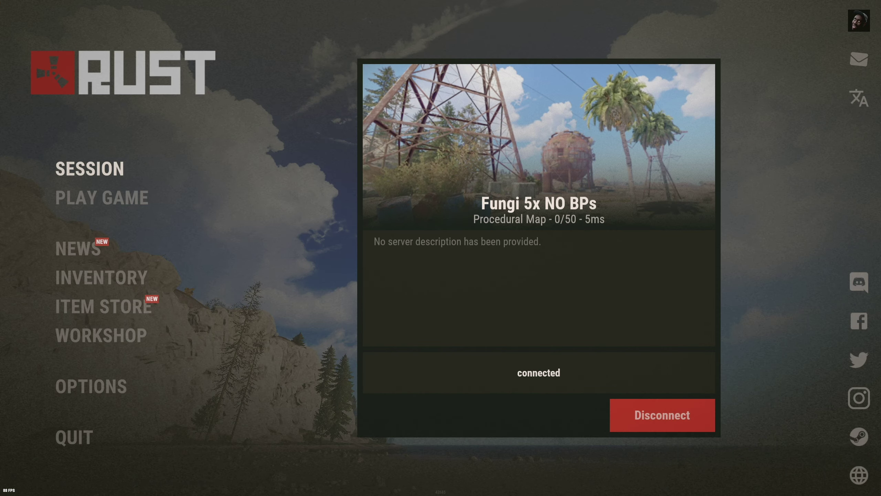